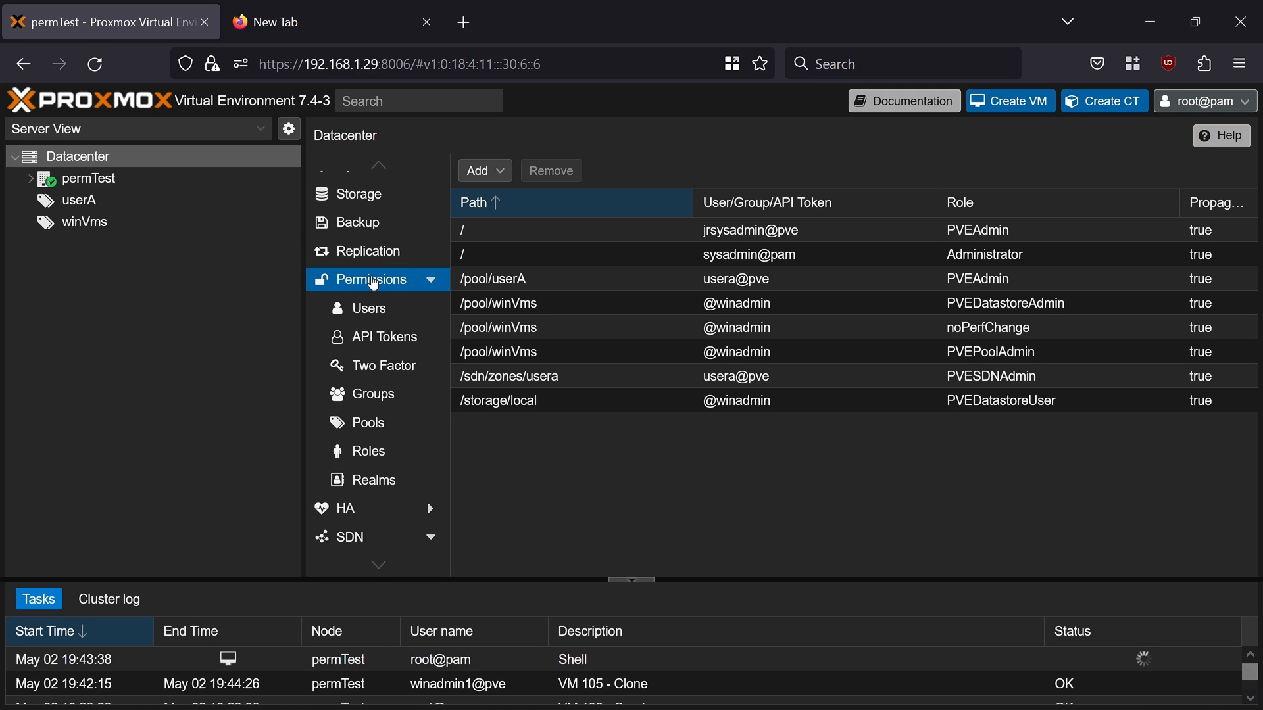
Step: Examine the datacenter's authentication realms, including the realm types available to add and the existing pve, pam and Active Directory entries
left_click(372, 482)
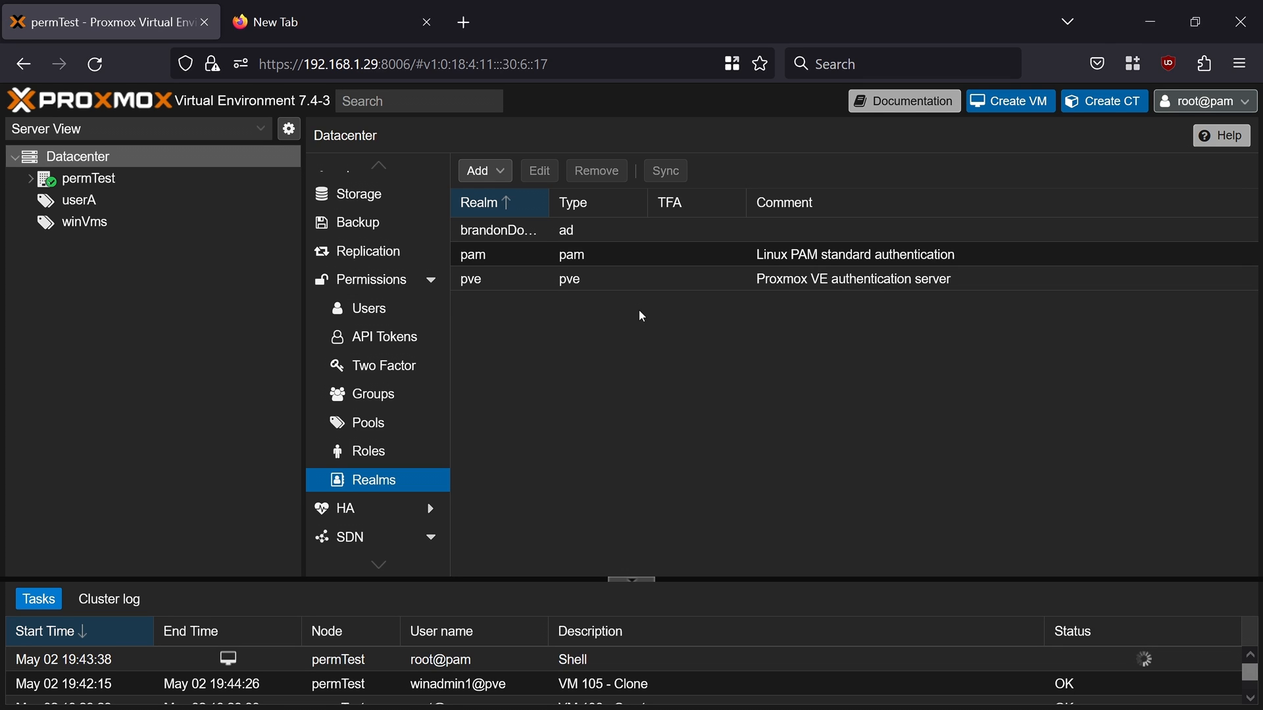
left_click(487, 171)
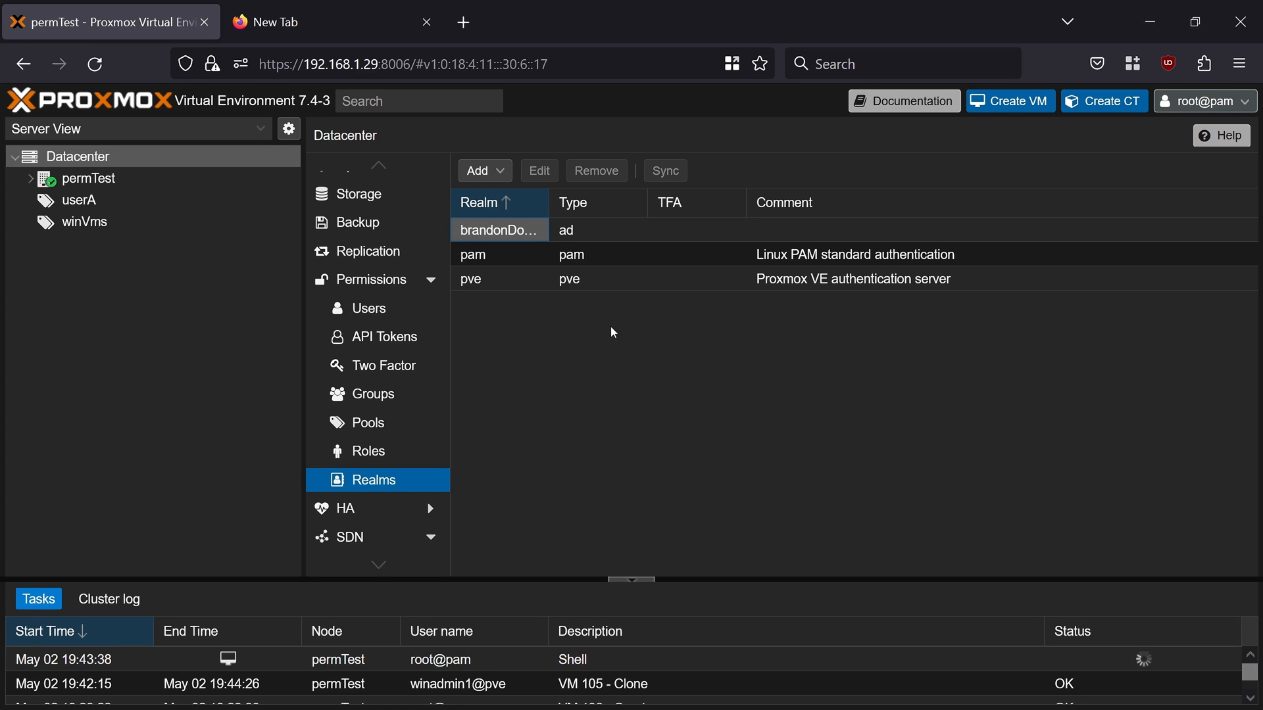
left_click(586, 276)
left_click(505, 199)
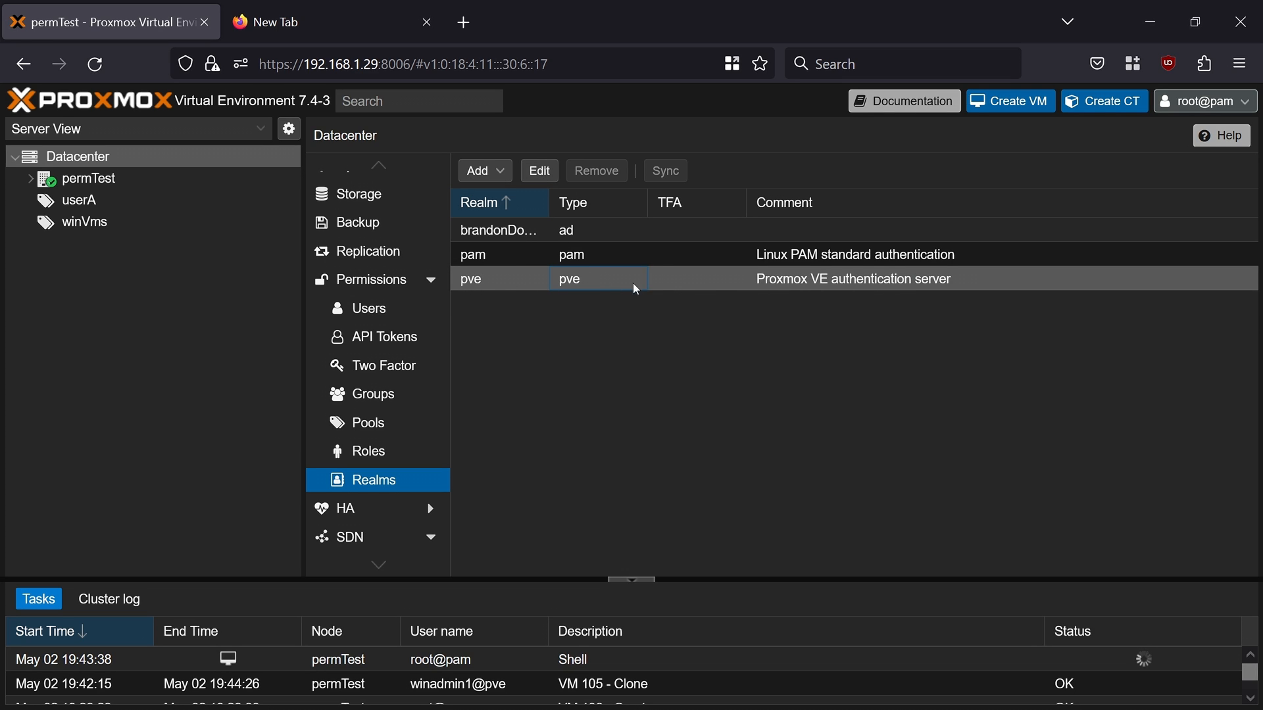
left_click(643, 258)
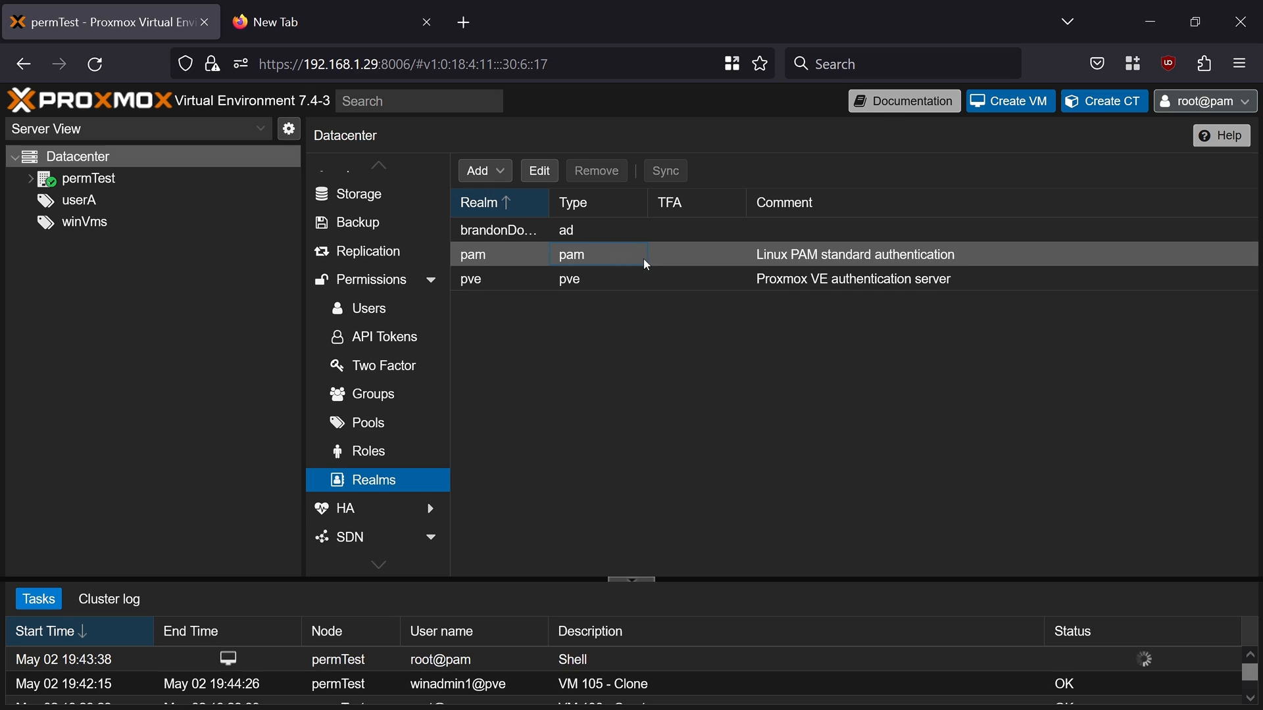
left_click(618, 237)
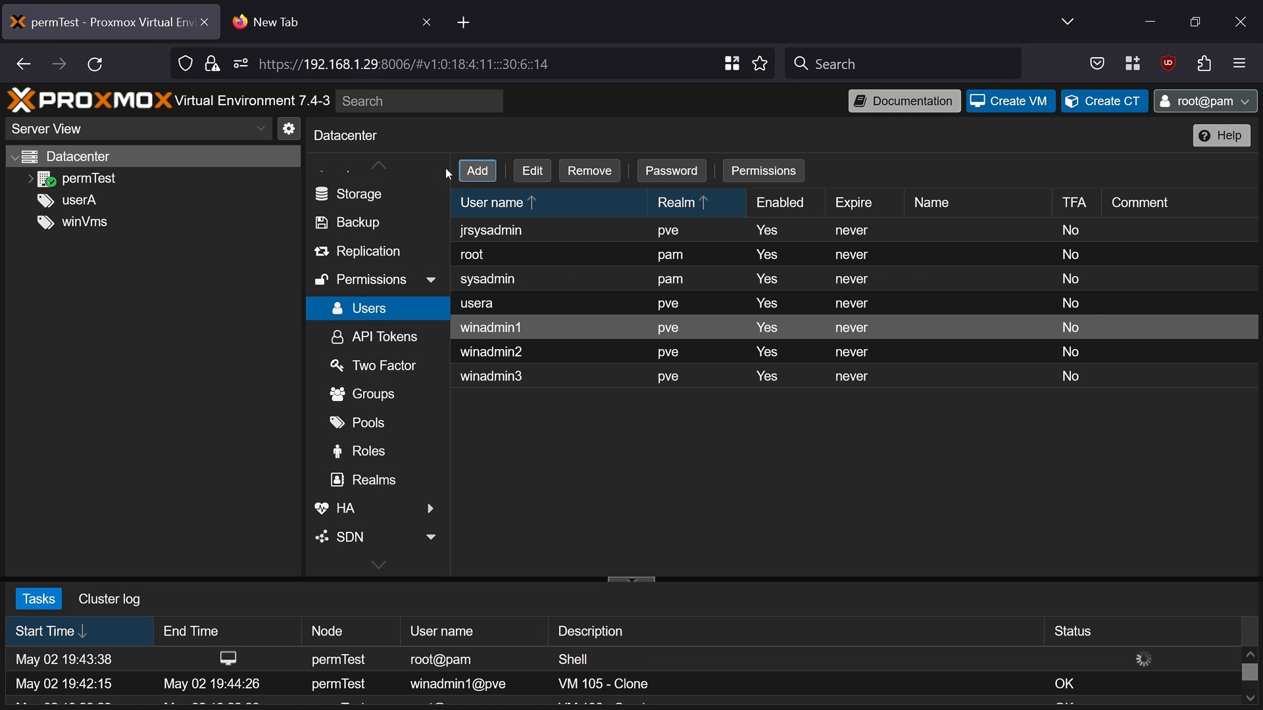
Step: Compare the new-user form's fields for the Proxmox VE authentication server and brandonDomain realms
left_click(477, 171)
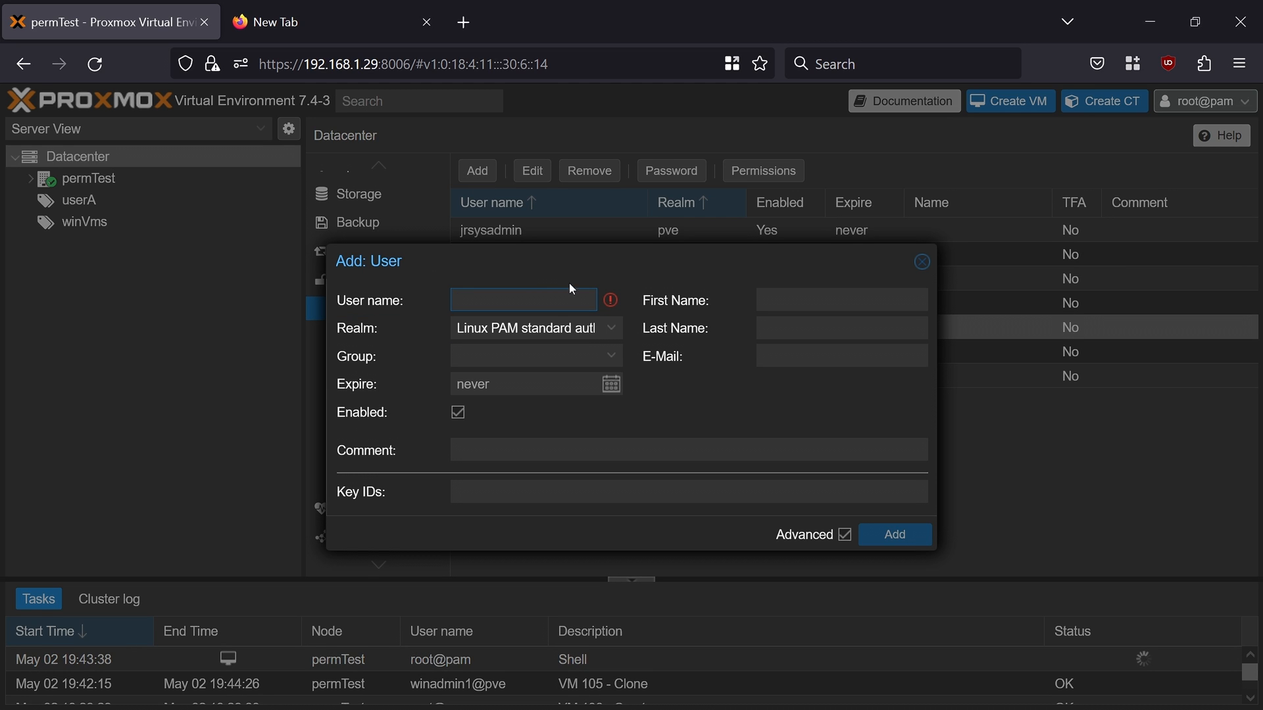
left_click(610, 329)
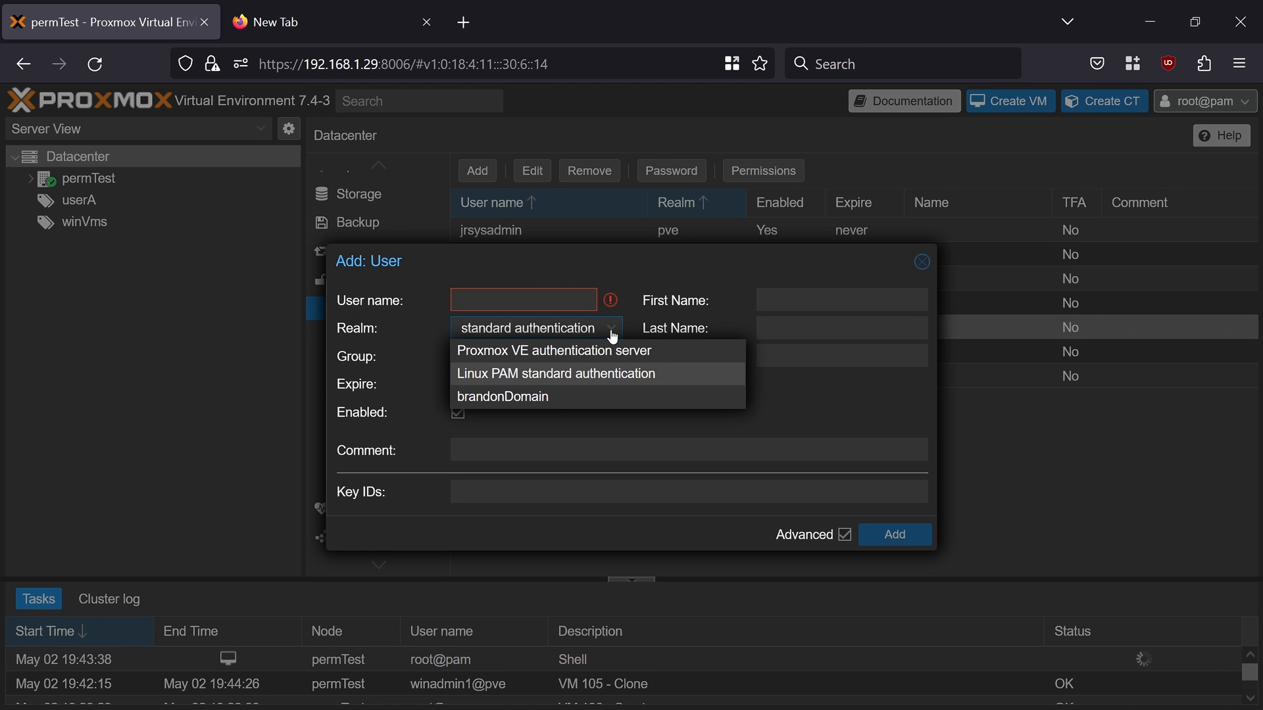
left_click(484, 354)
left_click(484, 352)
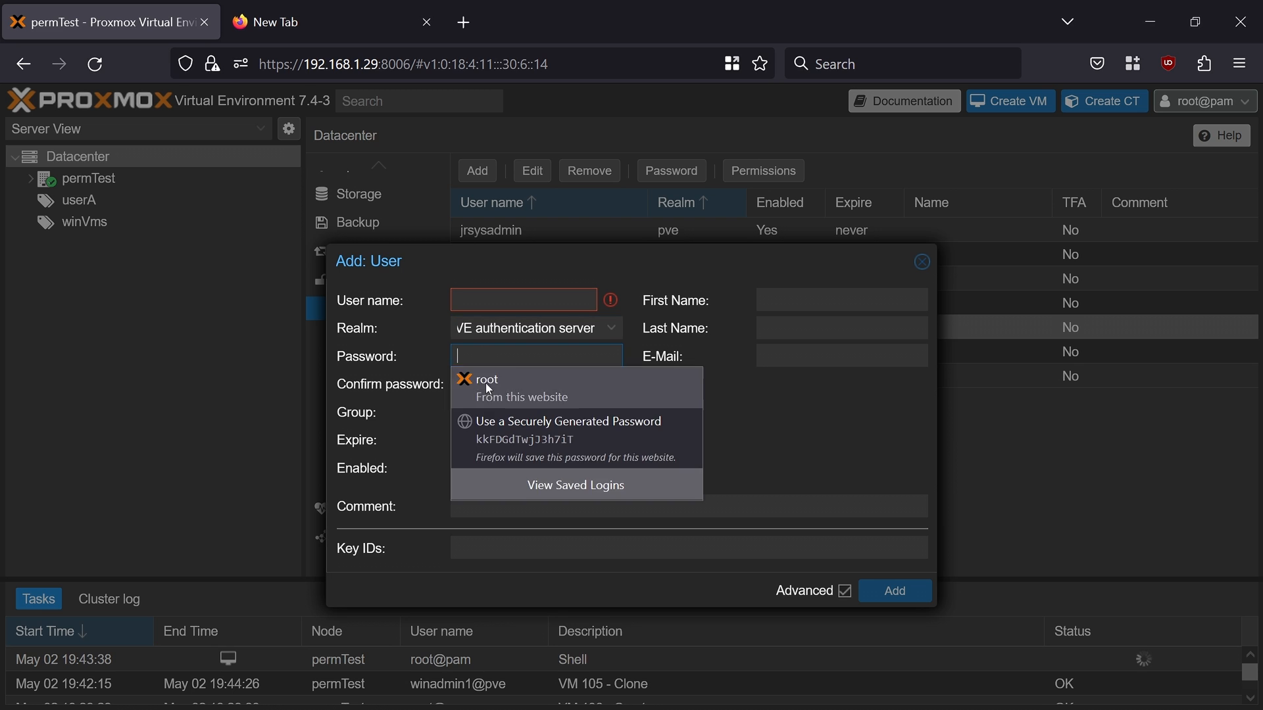
left_click(572, 329)
left_click(560, 397)
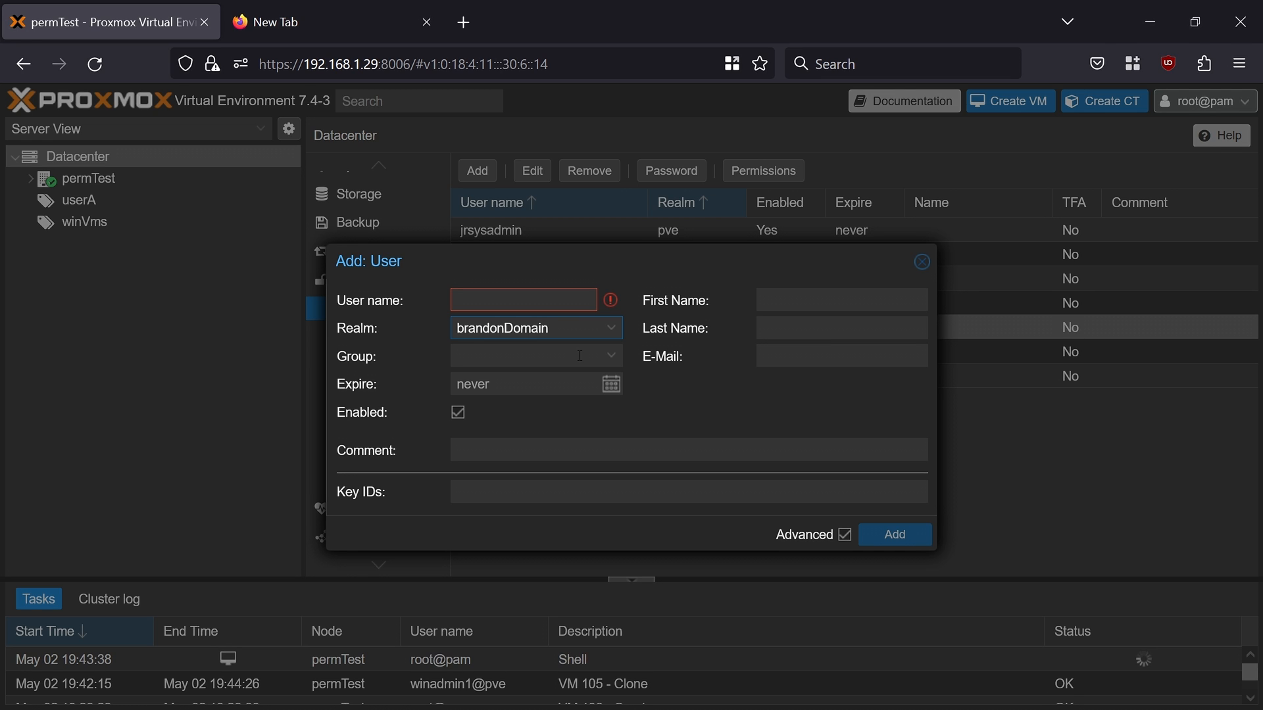
Step: Check the group choices and optional fields for a brandonDomain user, and close the form without adding anyone
left_click(612, 356)
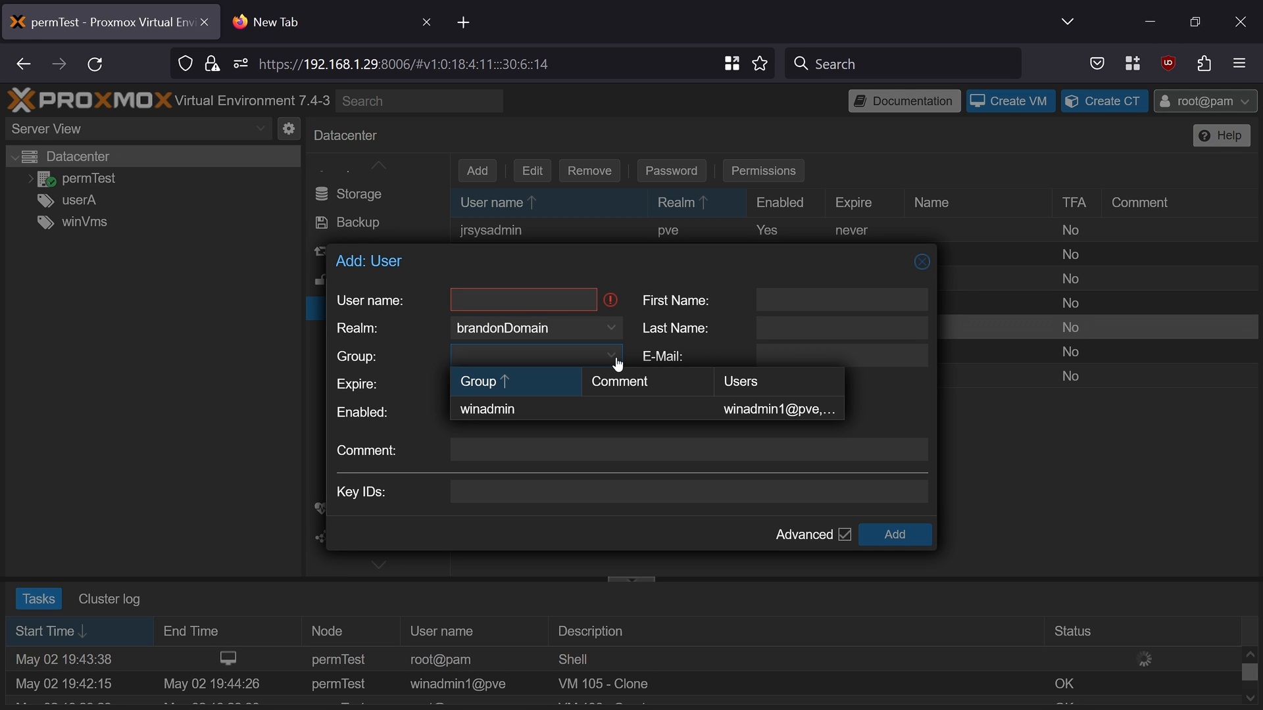
left_click(655, 338)
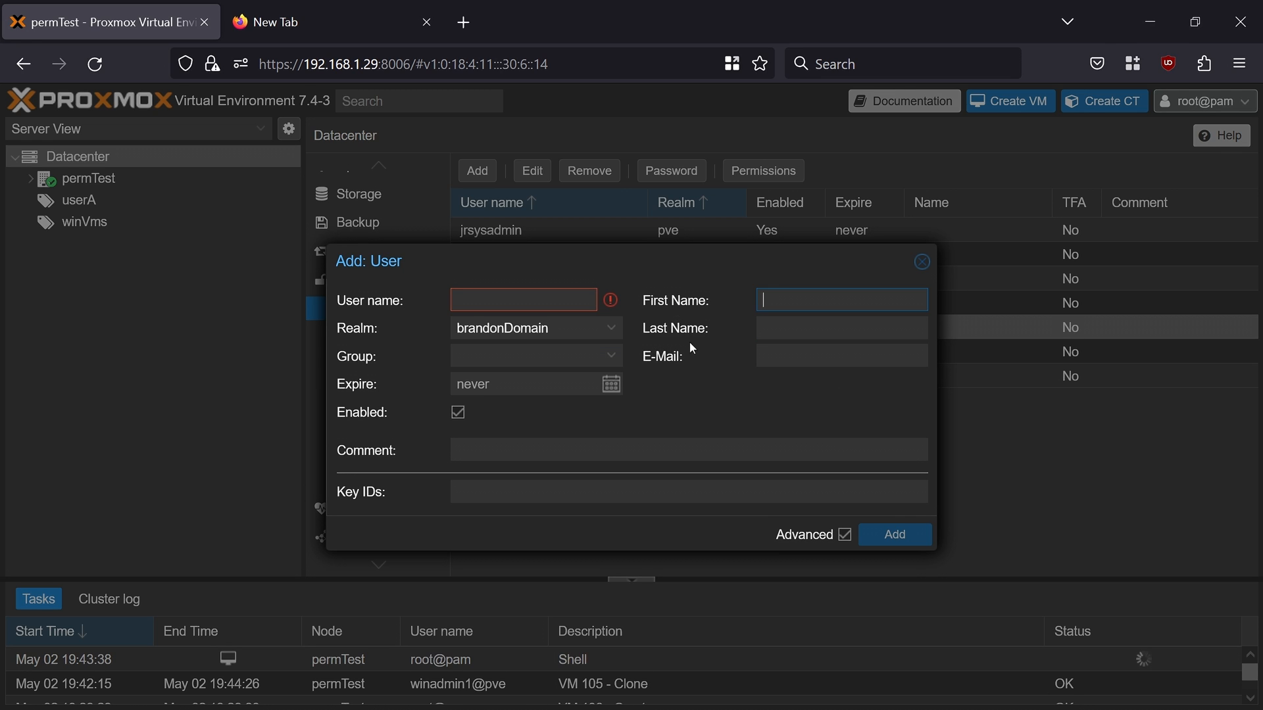
left_click(520, 445)
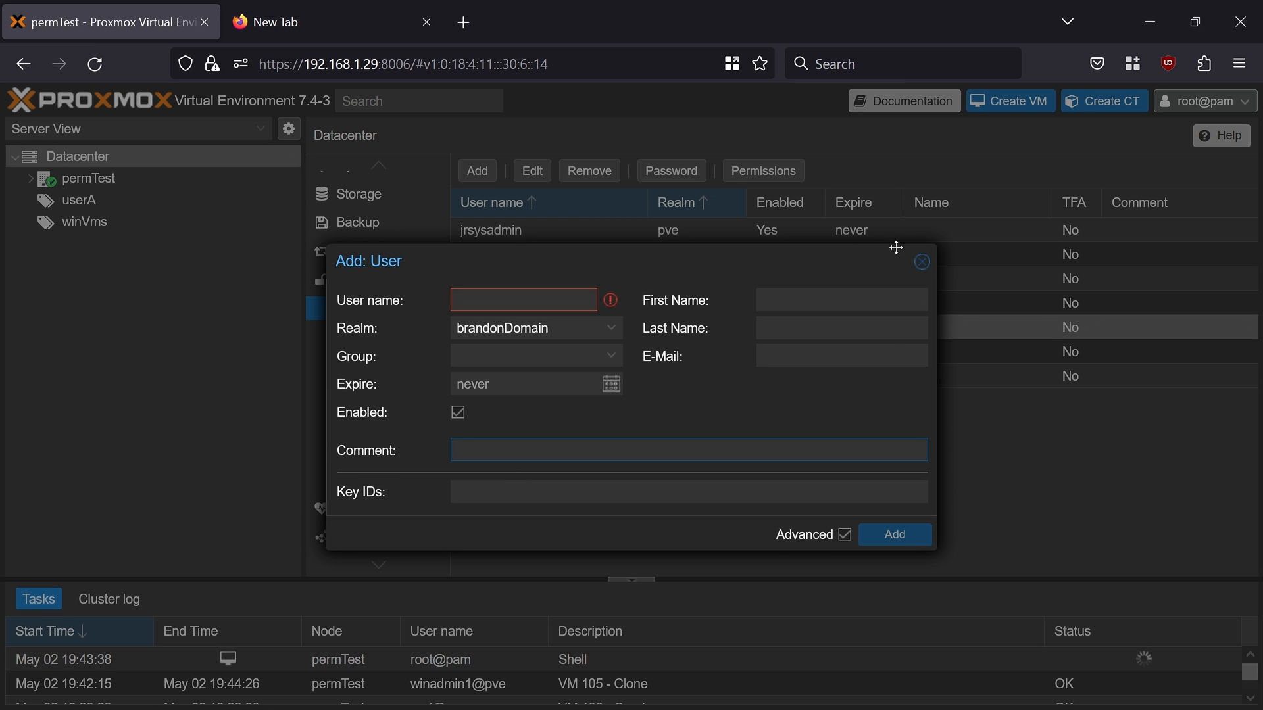
left_click(925, 263)
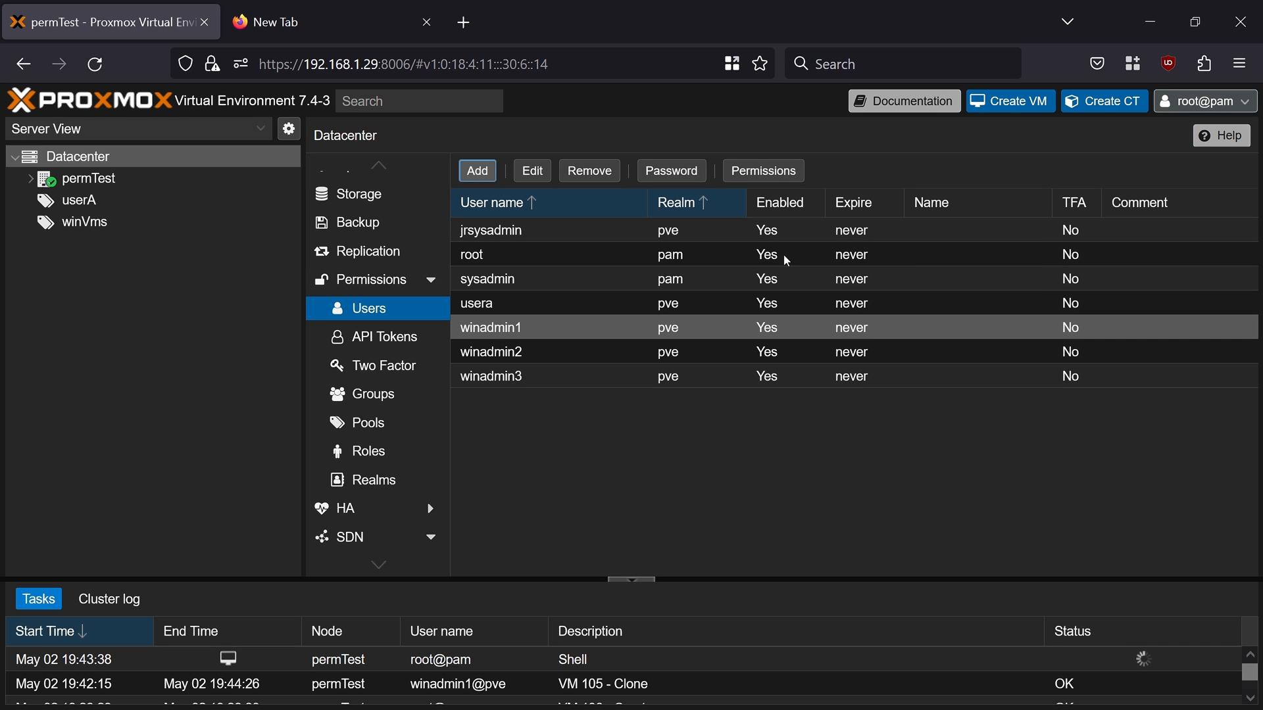
Step: Inspect the editable properties of the winadmin group and the winadmin1 entry in the user list
left_click(373, 393)
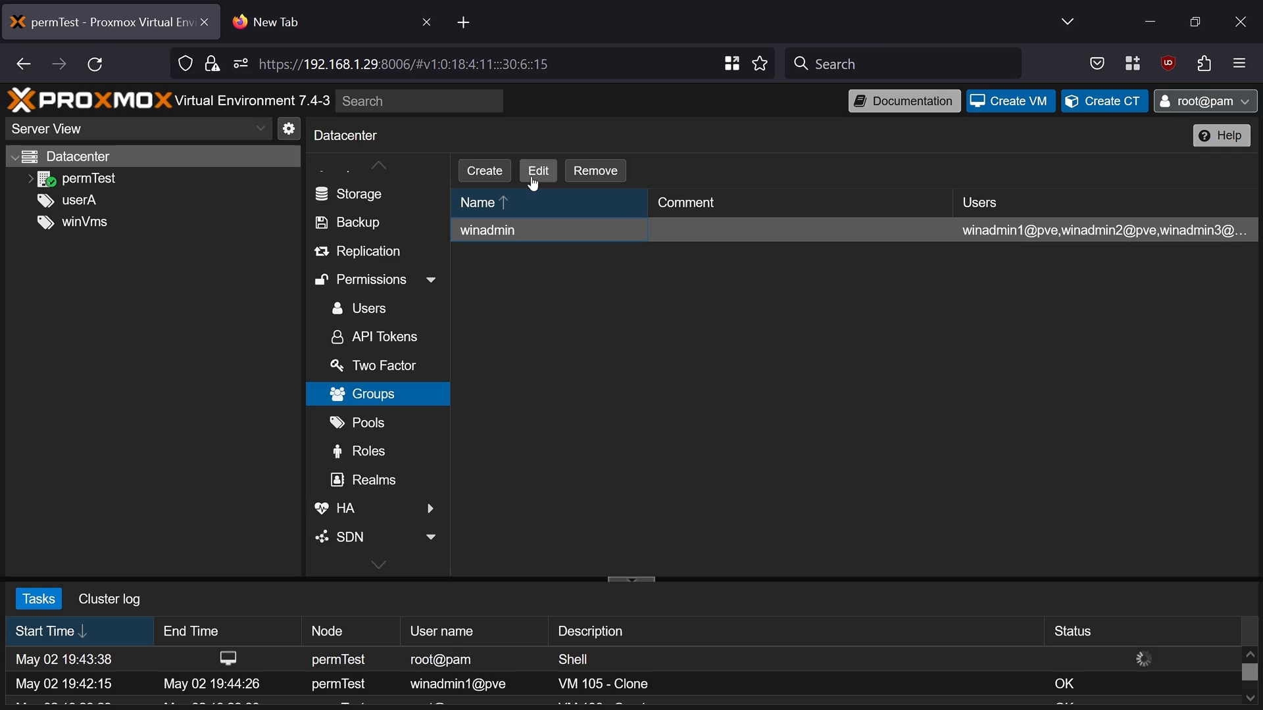
left_click(535, 172)
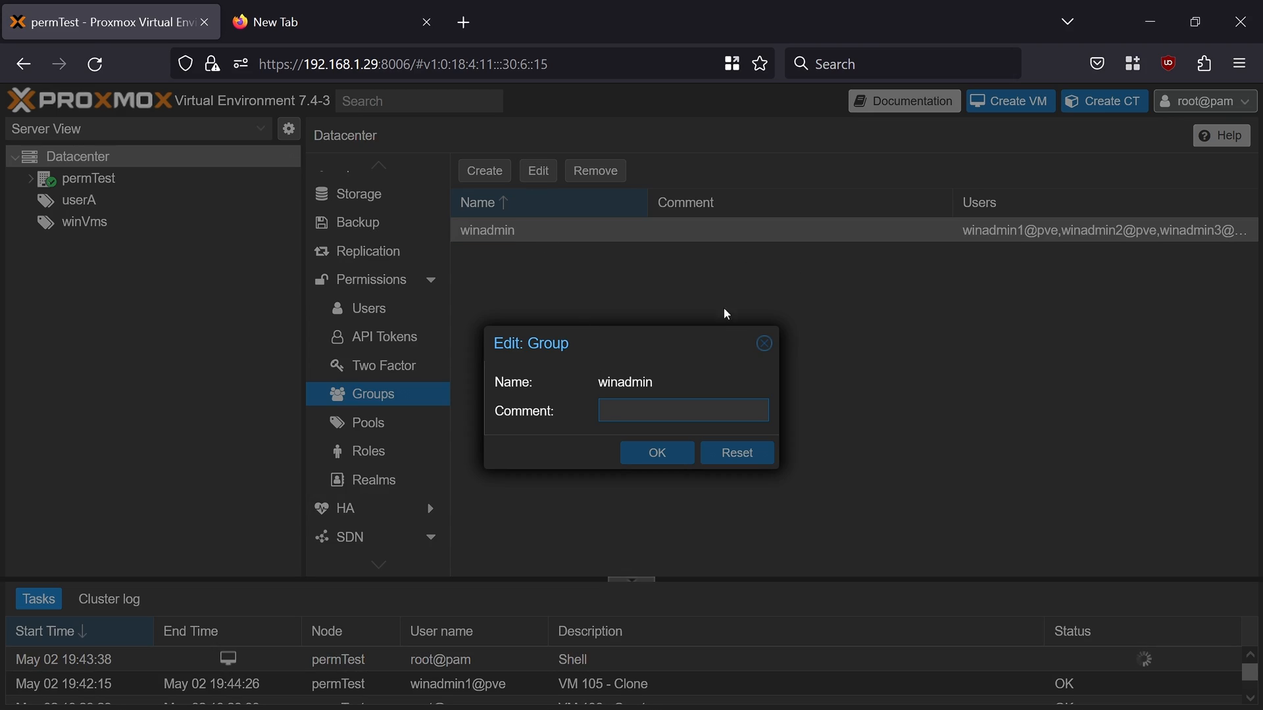
left_click(763, 344)
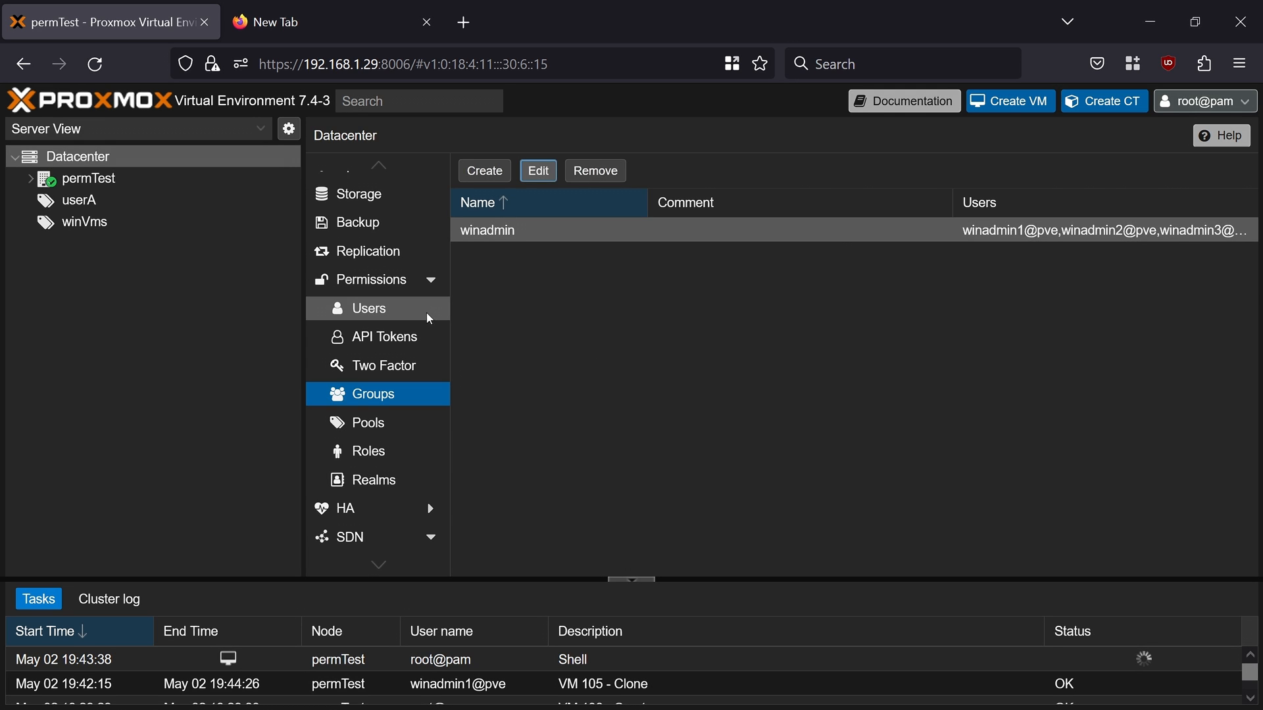
left_click(426, 313)
left_click(520, 328)
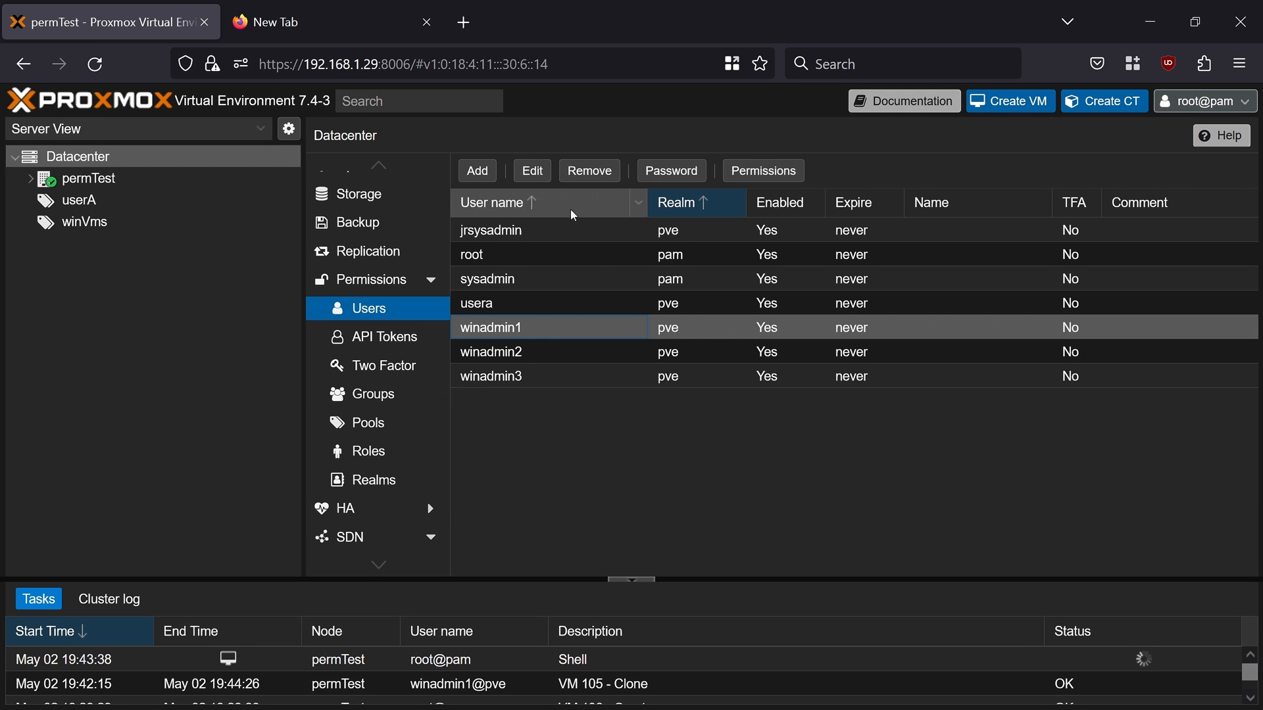
Step: Review which two-factor authentication methods can be added for users
left_click(364, 363)
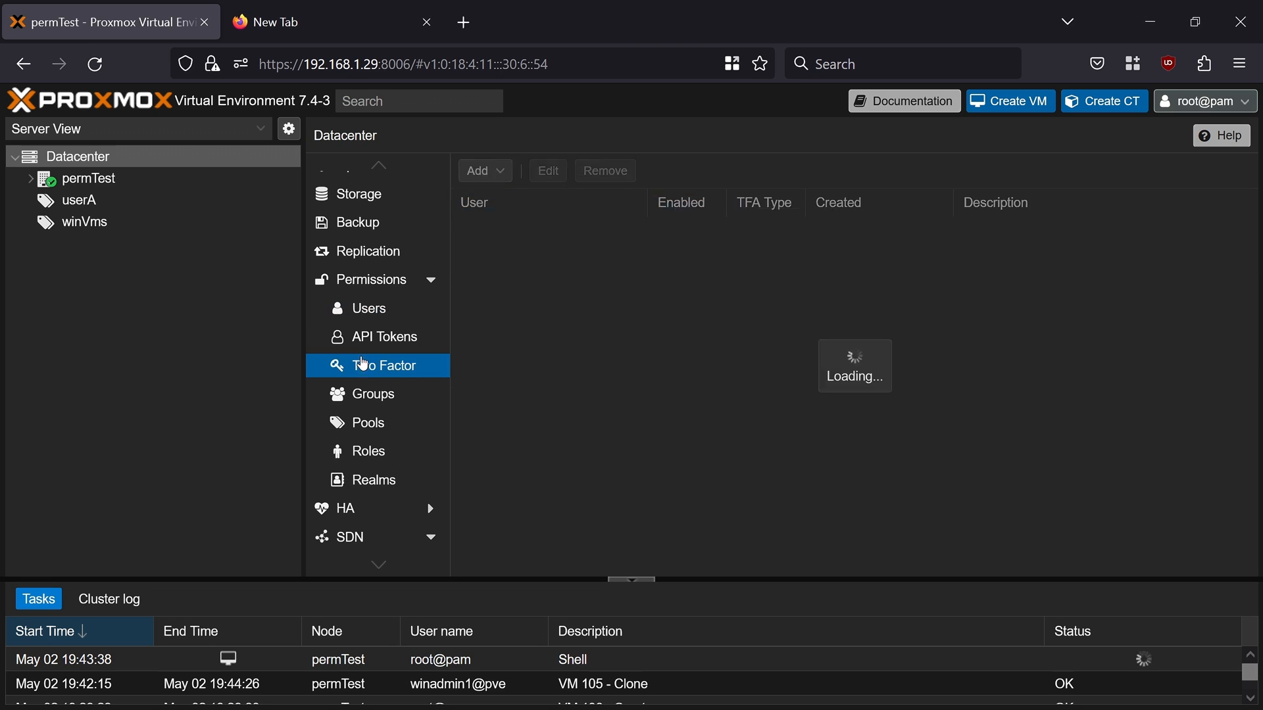
left_click(478, 175)
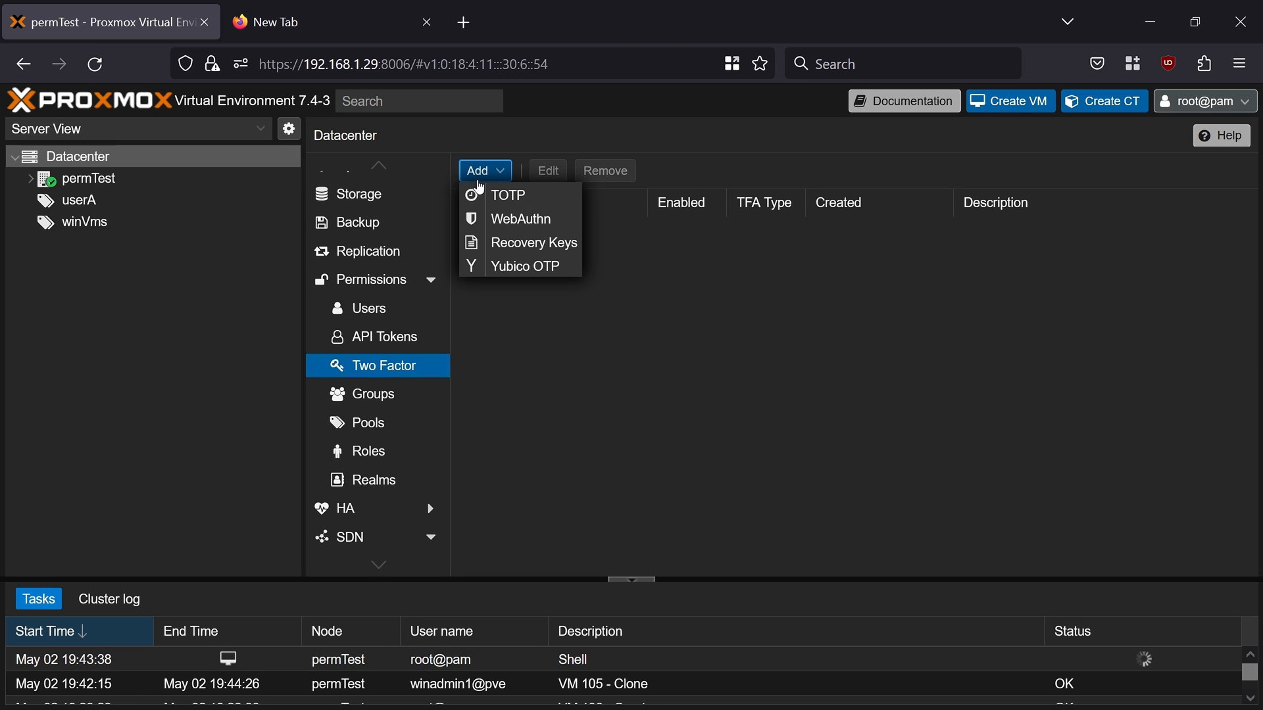
left_click(478, 196)
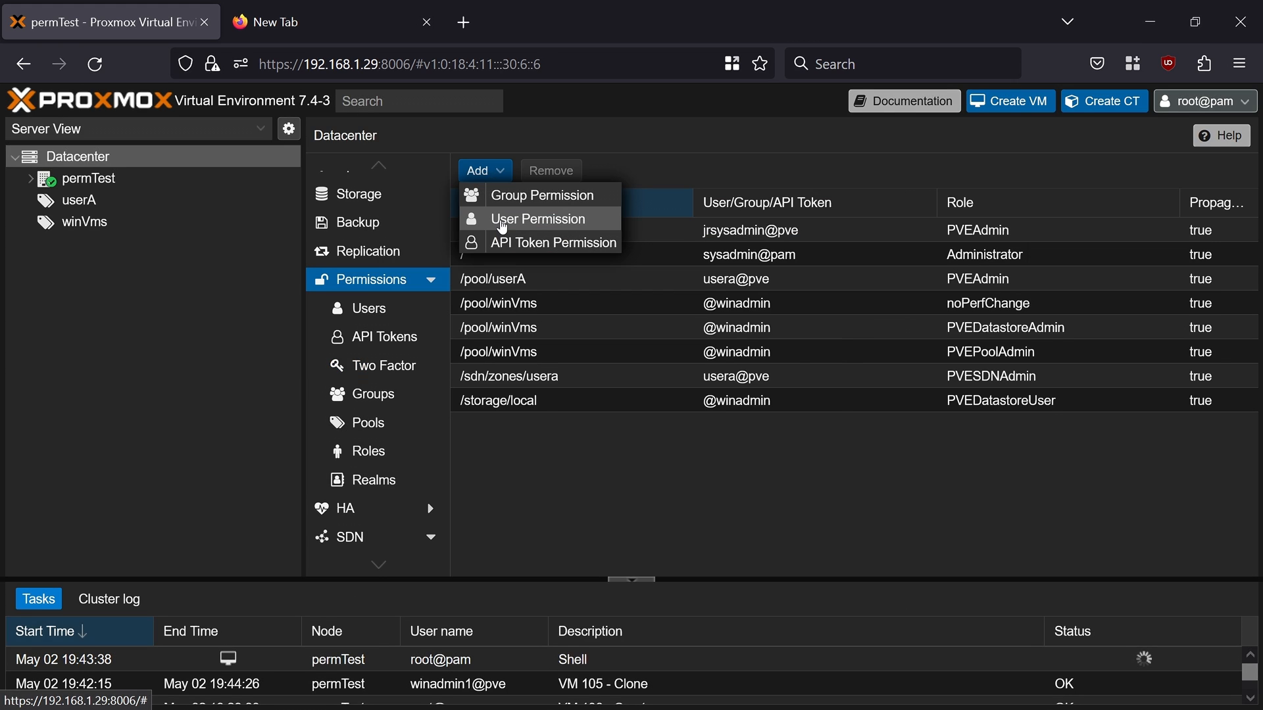
Step: Look through the resource paths available for a new user permission, and close the form without adding one
left_click(527, 217)
scroll(632, 431, "down", 3)
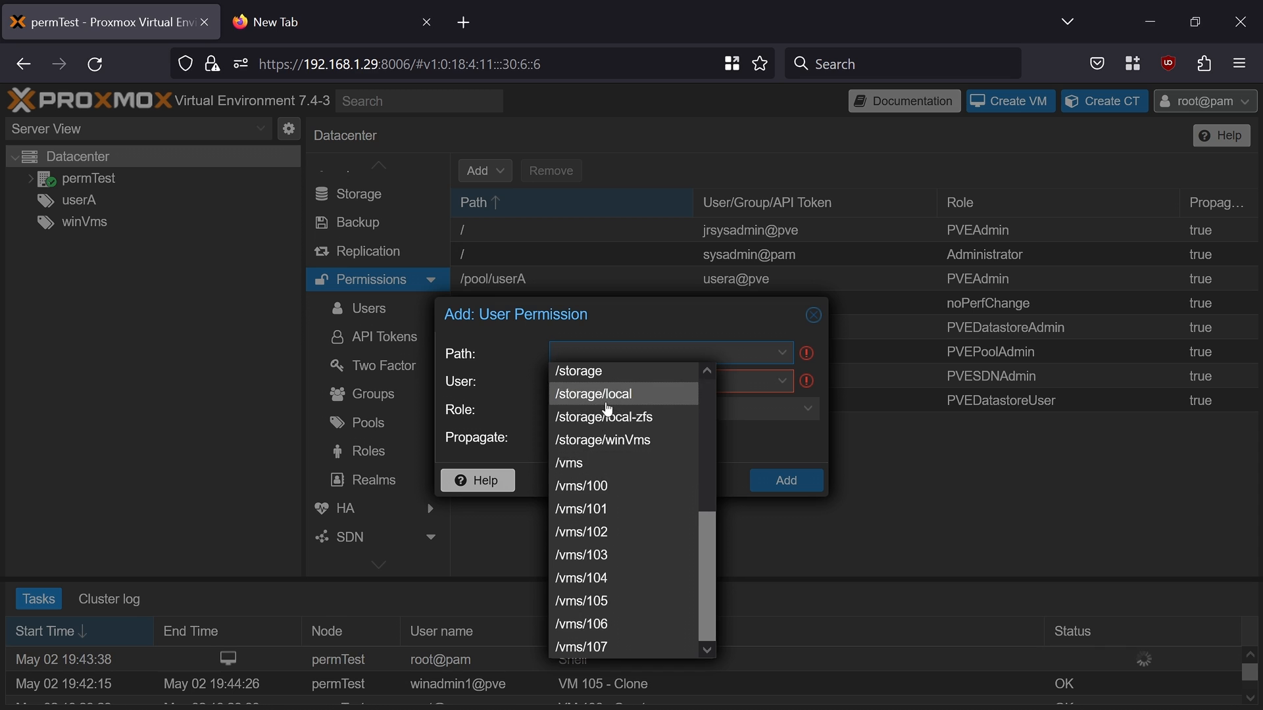
scroll(607, 409, "up", 4)
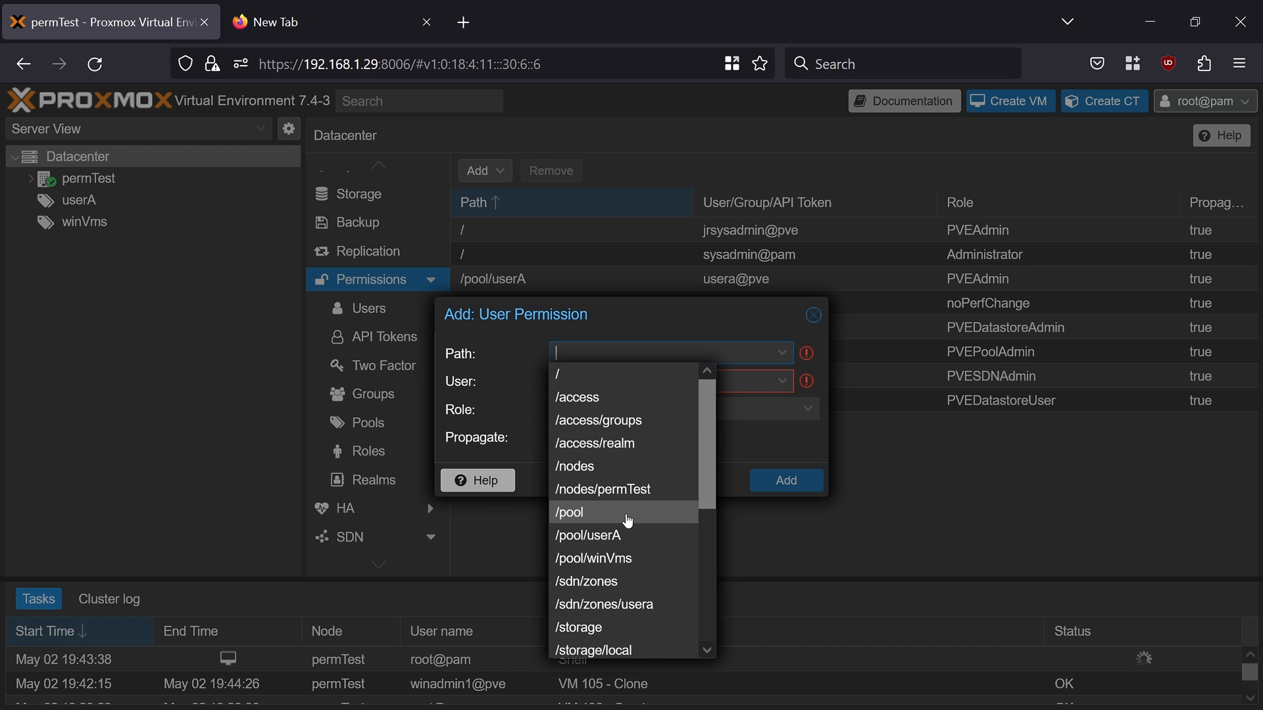
scroll(611, 510, "down", 2)
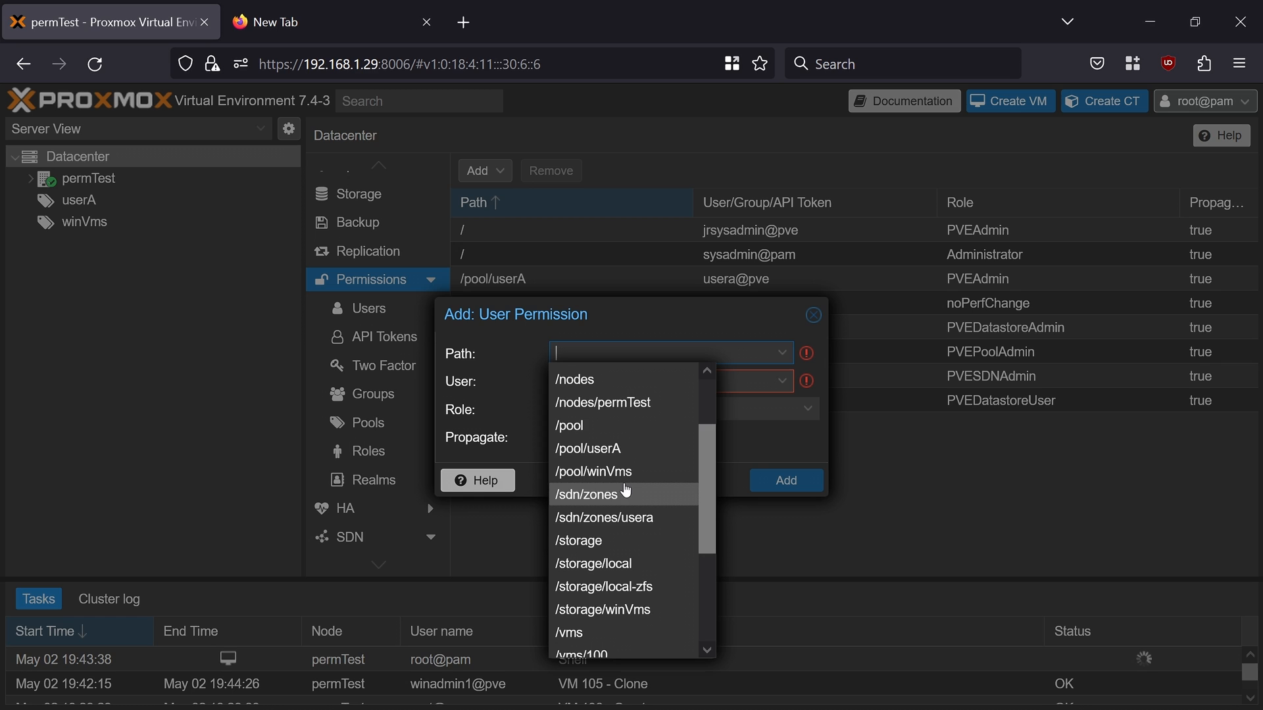
scroll(625, 490, "down", 3)
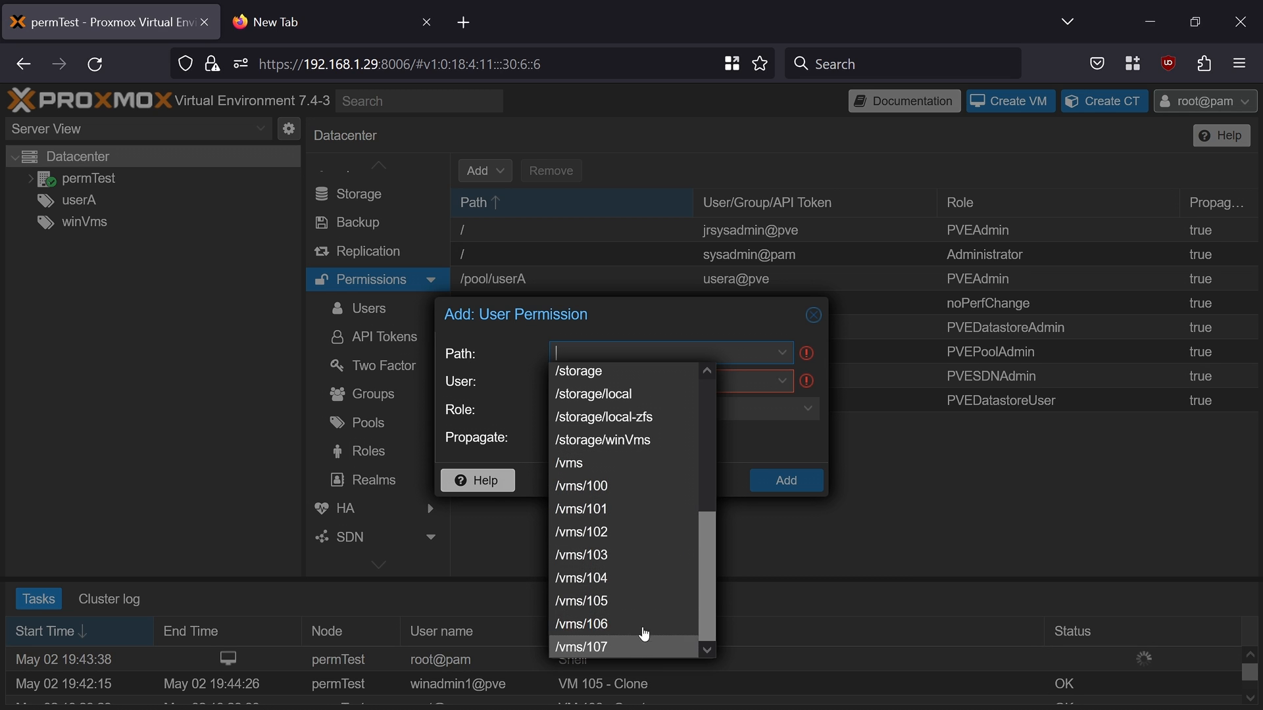
left_click(813, 315)
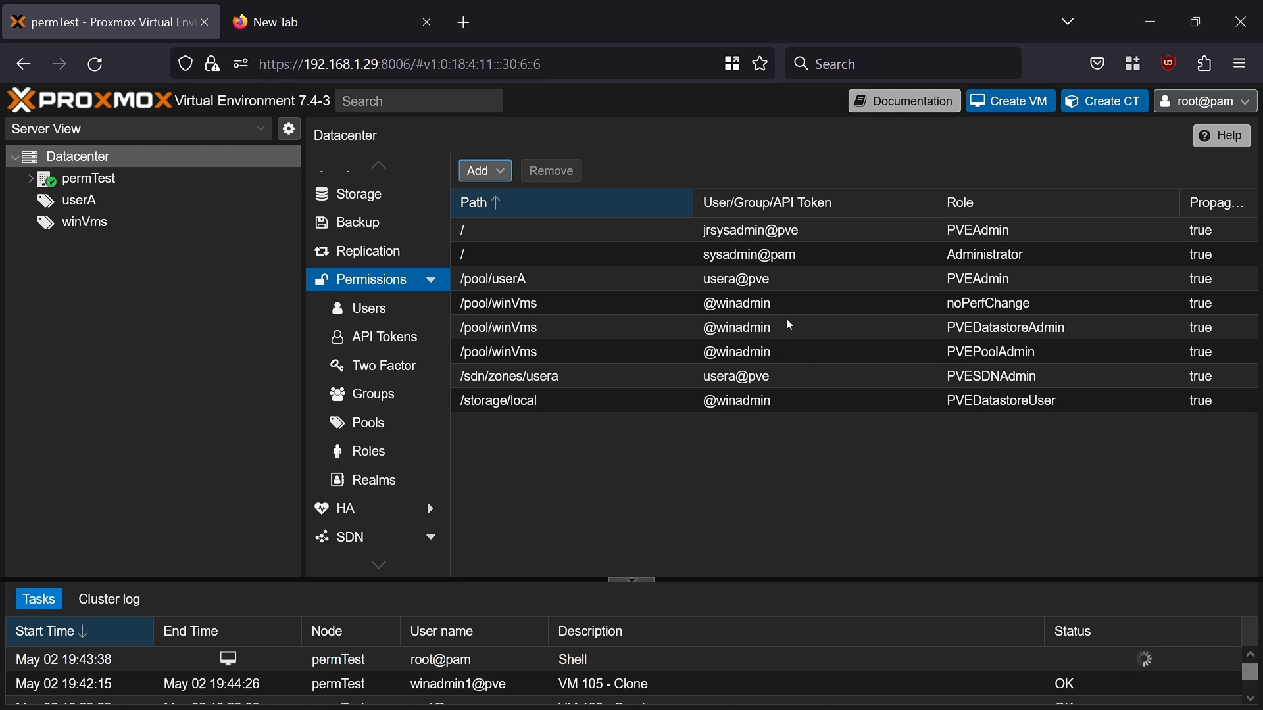
Step: Create a resource pool named poolA
left_click(403, 428)
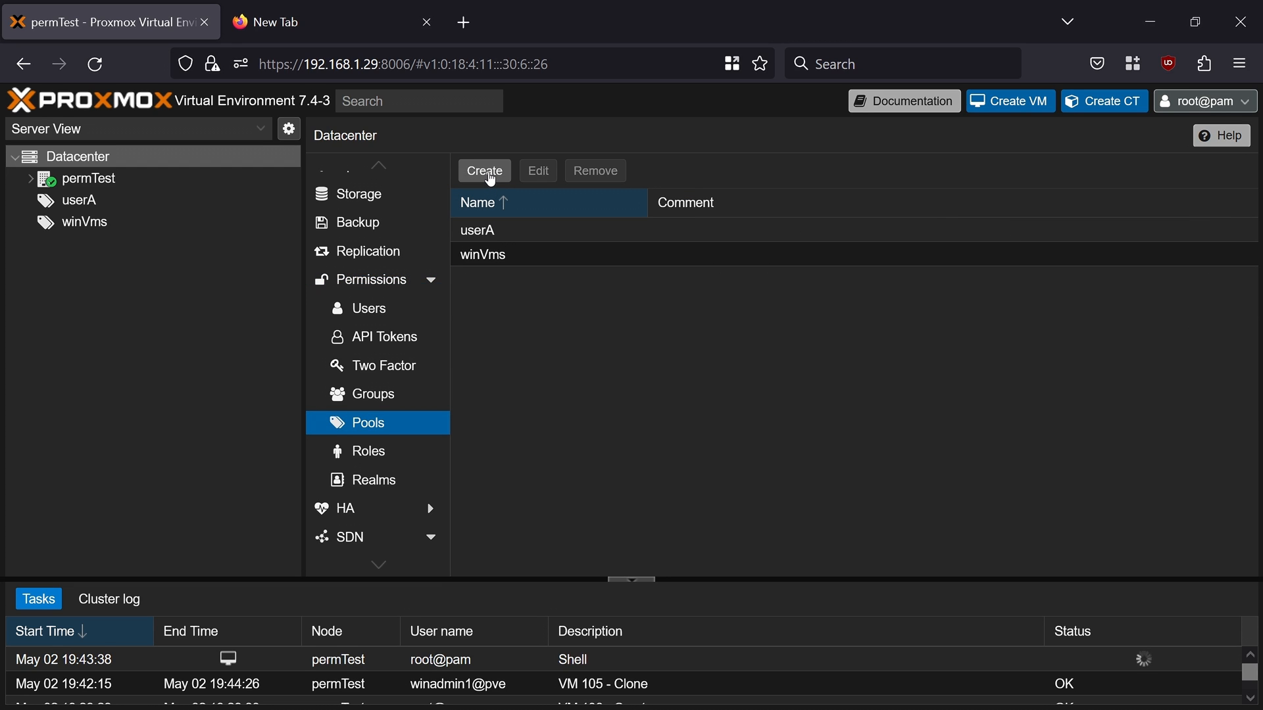
left_click(488, 174)
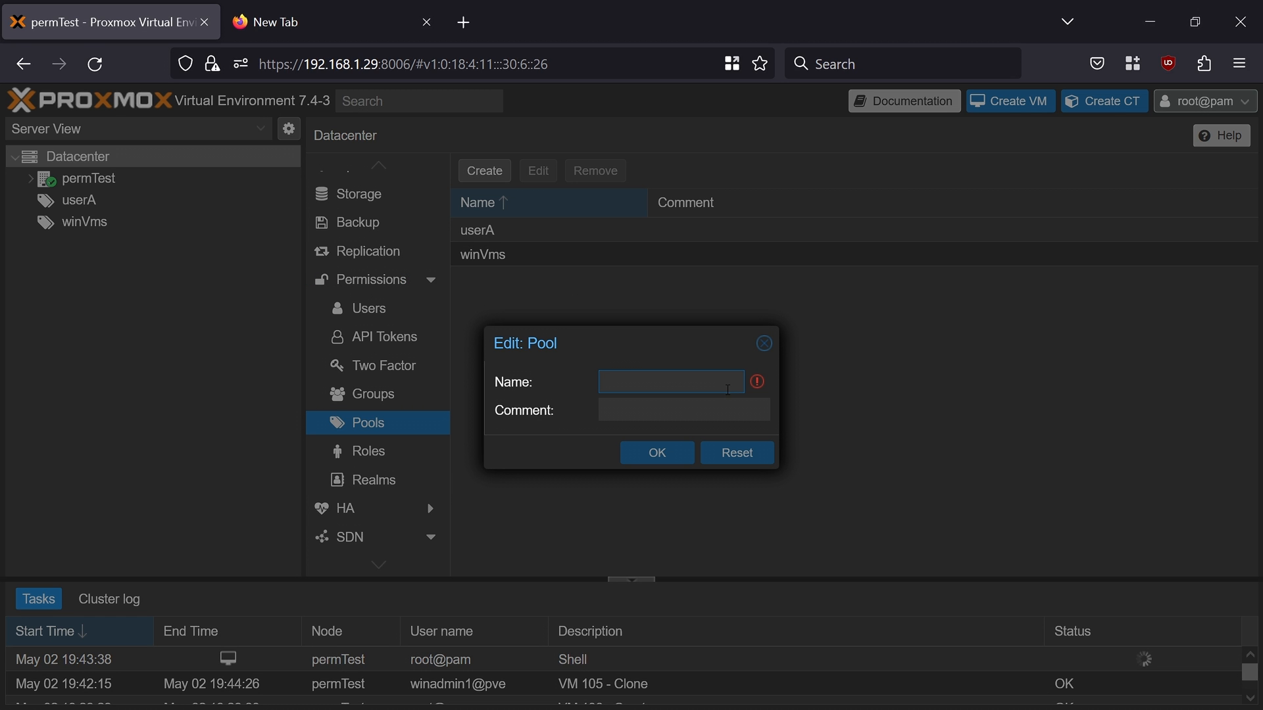
type("poolA")
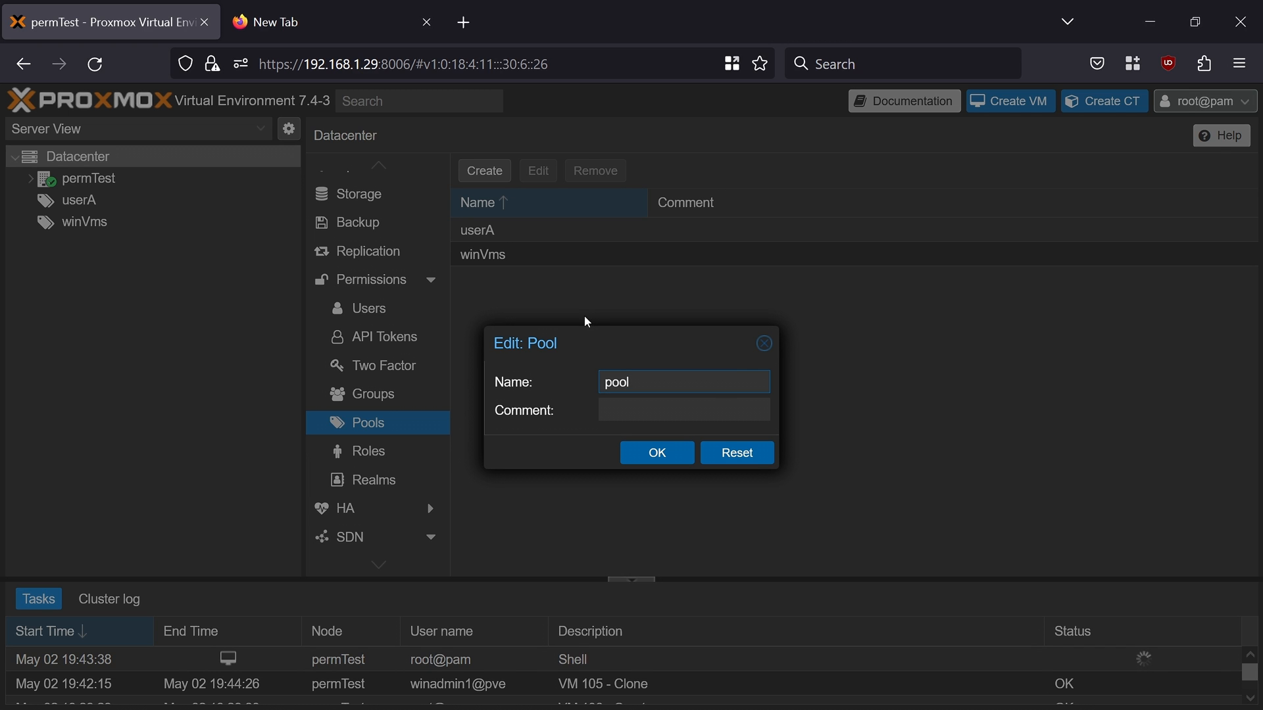
left_click(661, 450)
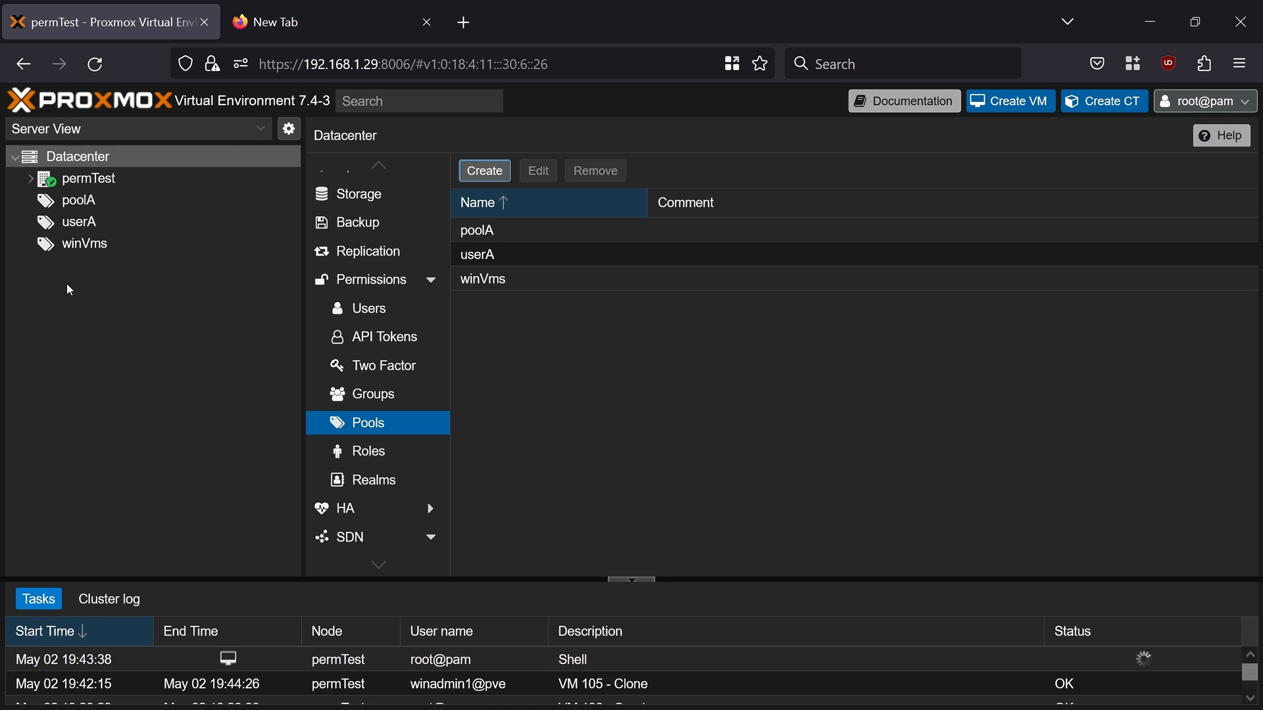
Step: Add virtual machines 100 (win10-1), 101 (fedora1) and 102 (win10-2) as members of poolA
left_click(77, 201)
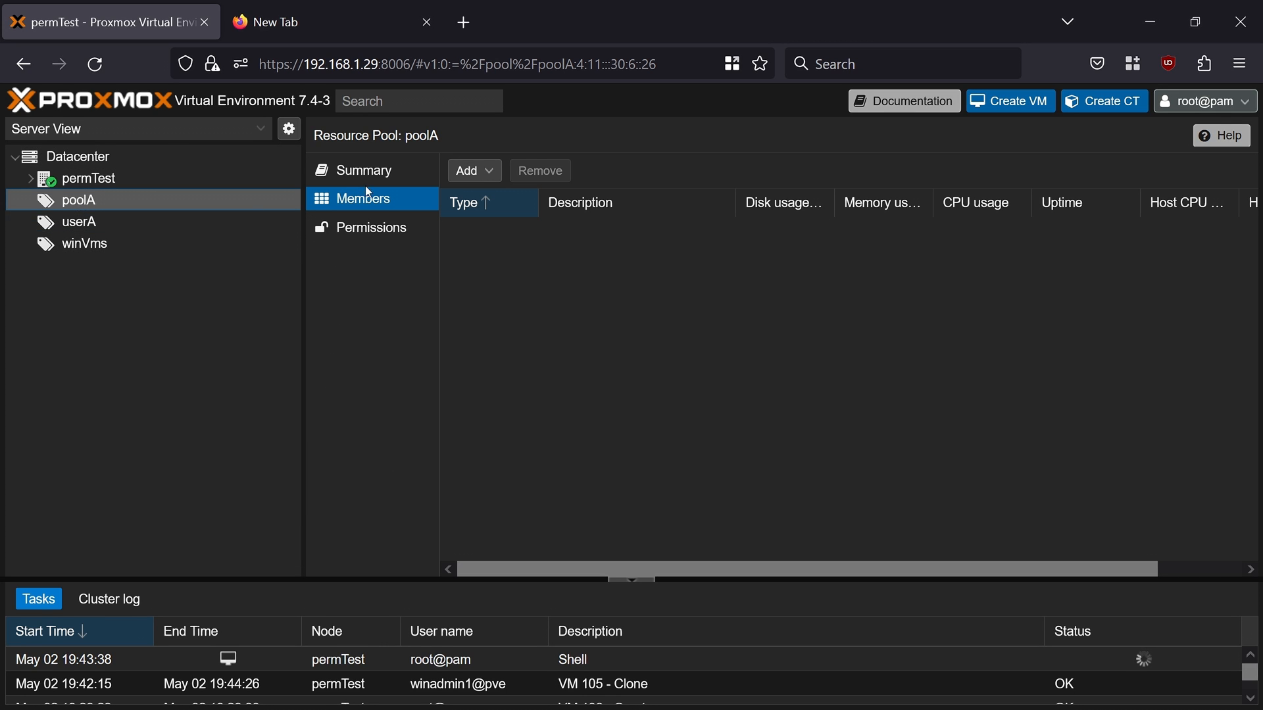
left_click(394, 232)
left_click(402, 199)
left_click(464, 172)
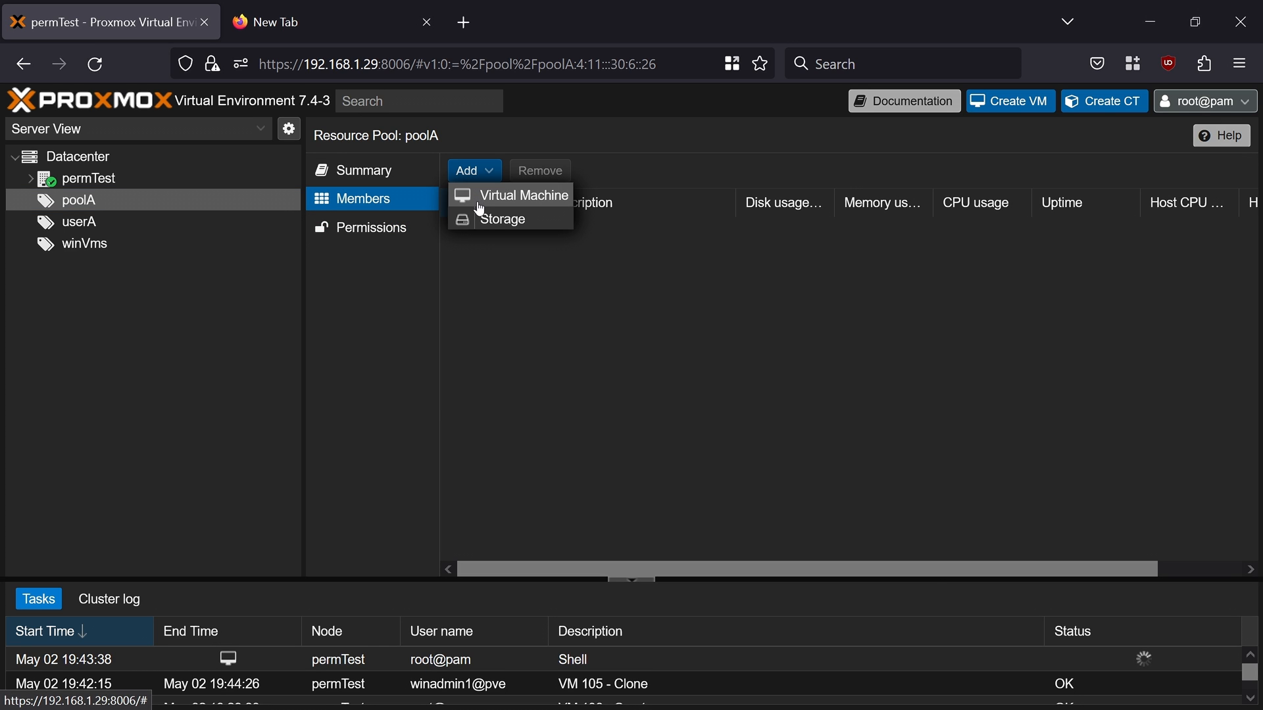
left_click(482, 197)
left_click(359, 313)
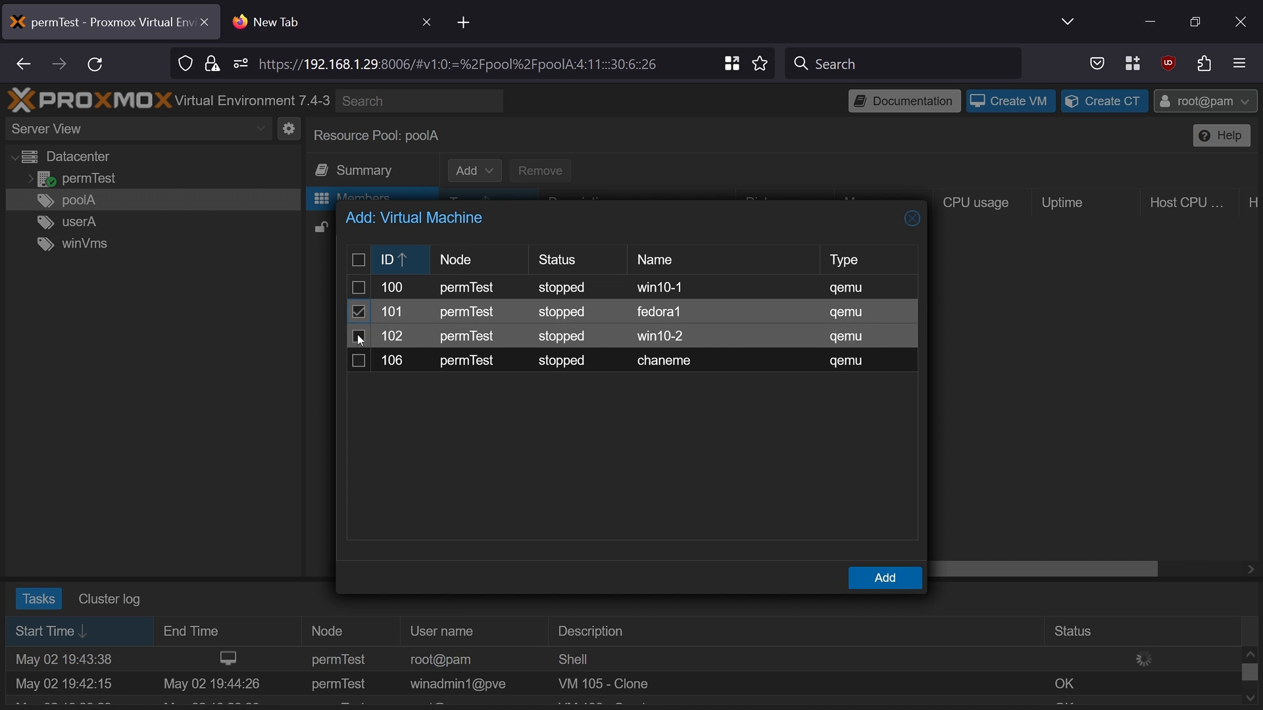
left_click(358, 288)
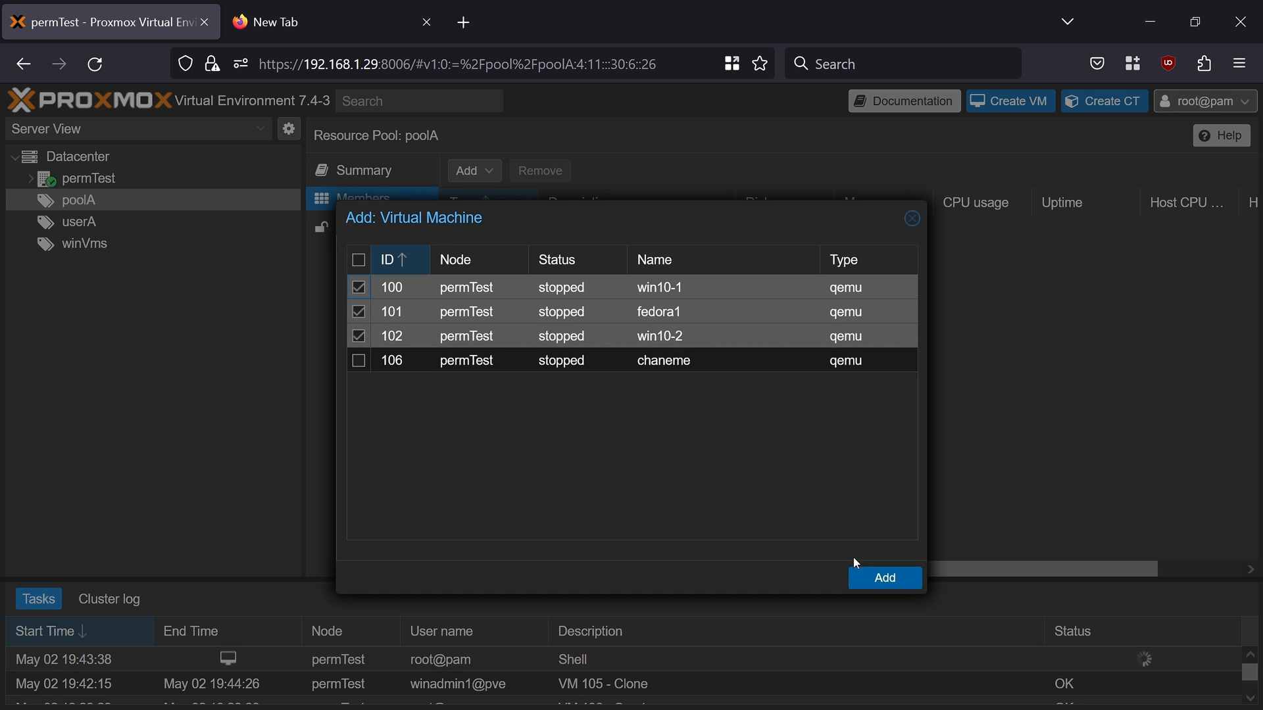
left_click(884, 578)
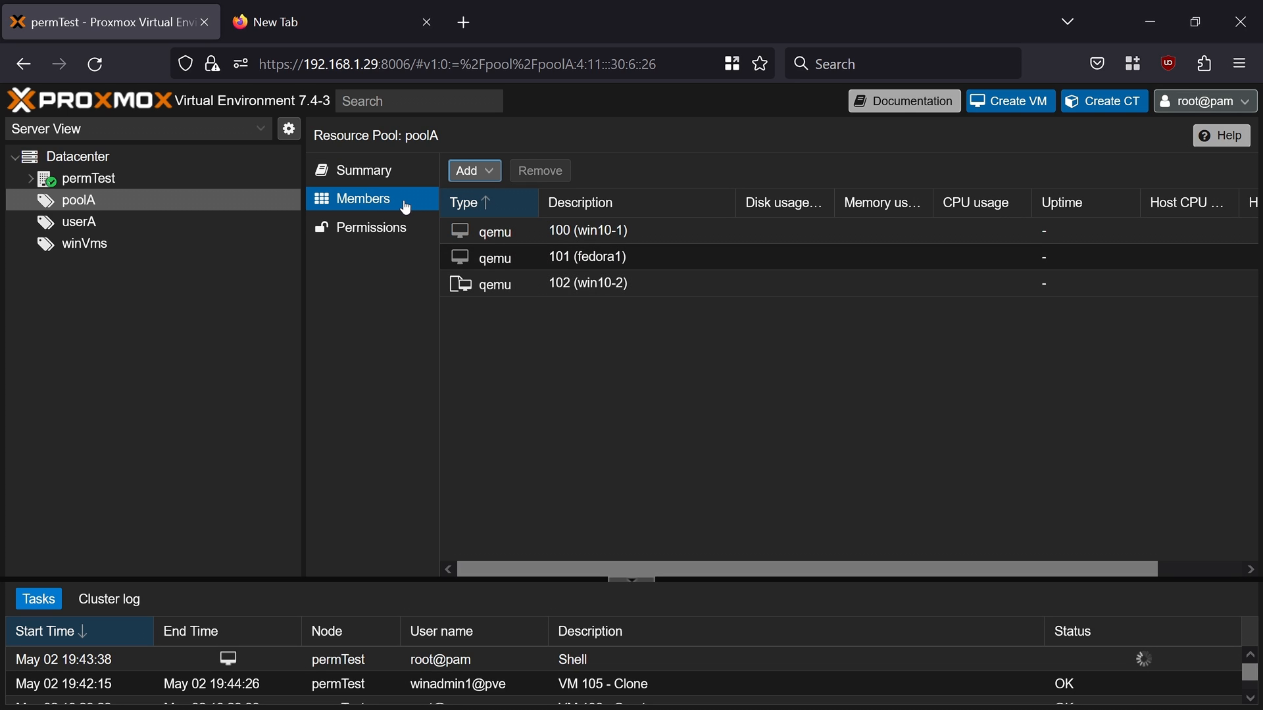
Step: Add the winVms storage as a member of poolA
left_click(475, 172)
left_click(495, 217)
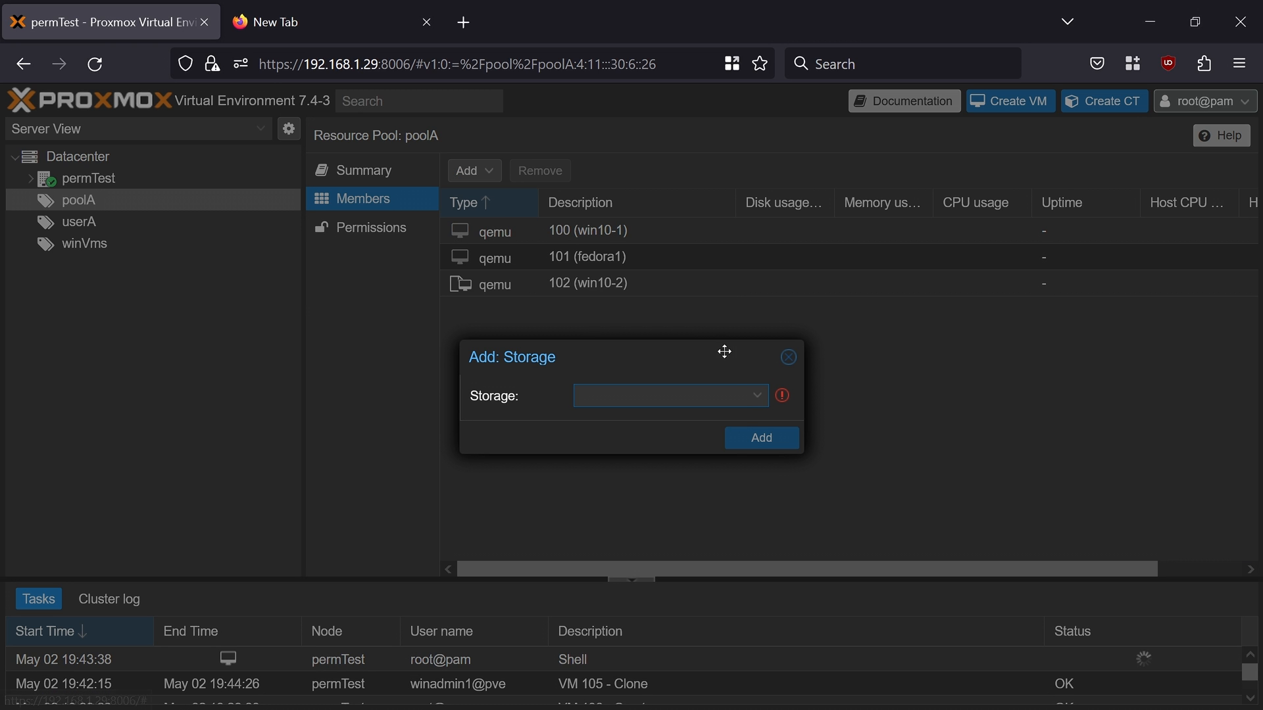
left_click(760, 406)
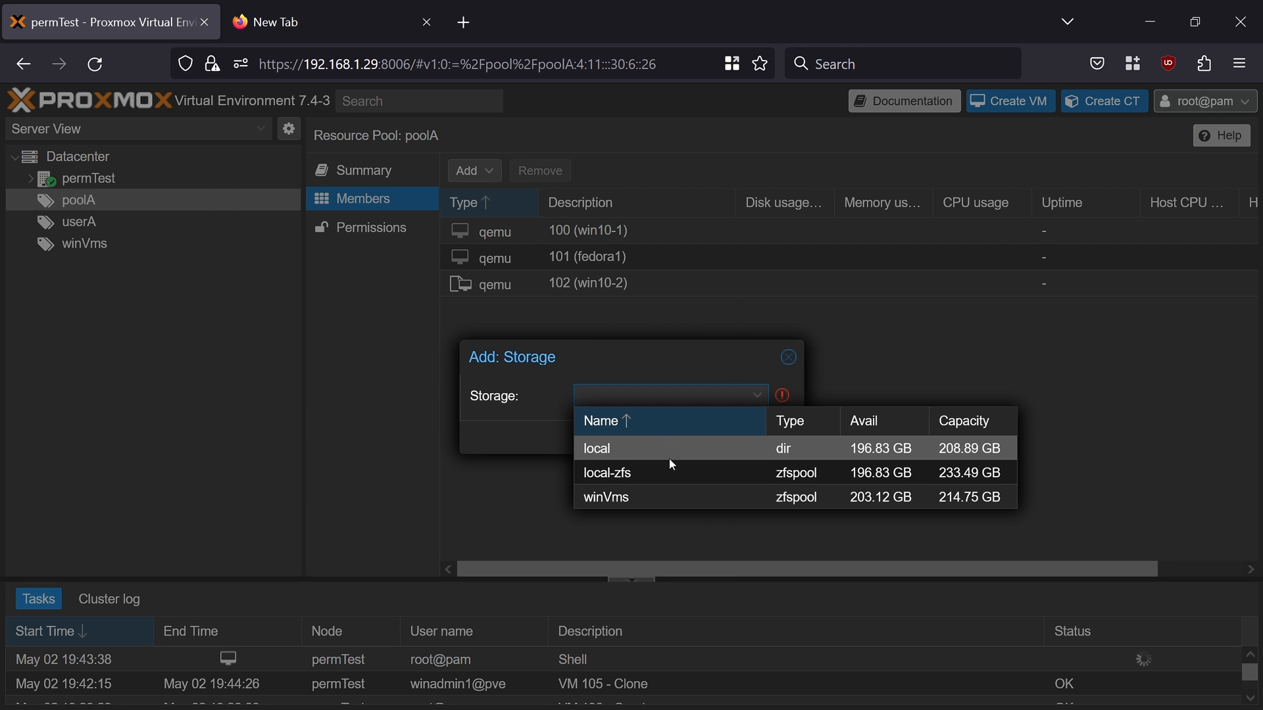
left_click(672, 495)
left_click(763, 438)
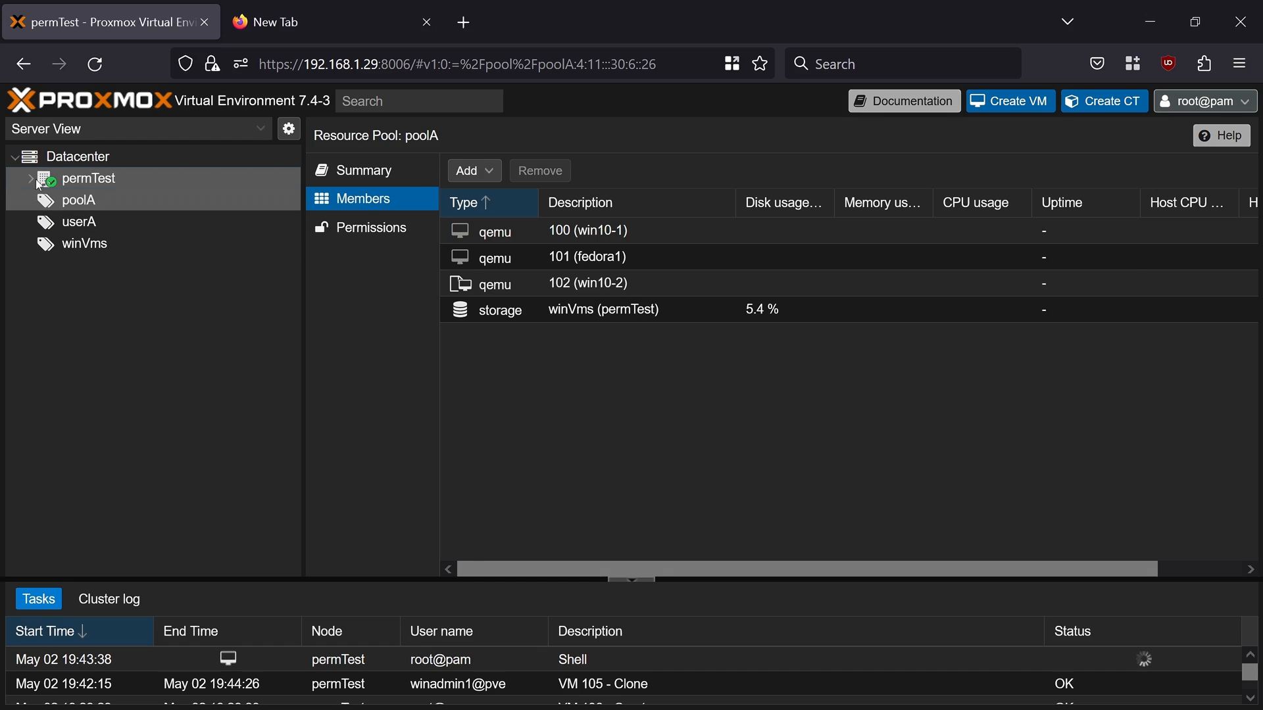
Step: Check which virtual machines on permTest can still be added to poolA, and view the userA and winVms pools
double_click(36, 179)
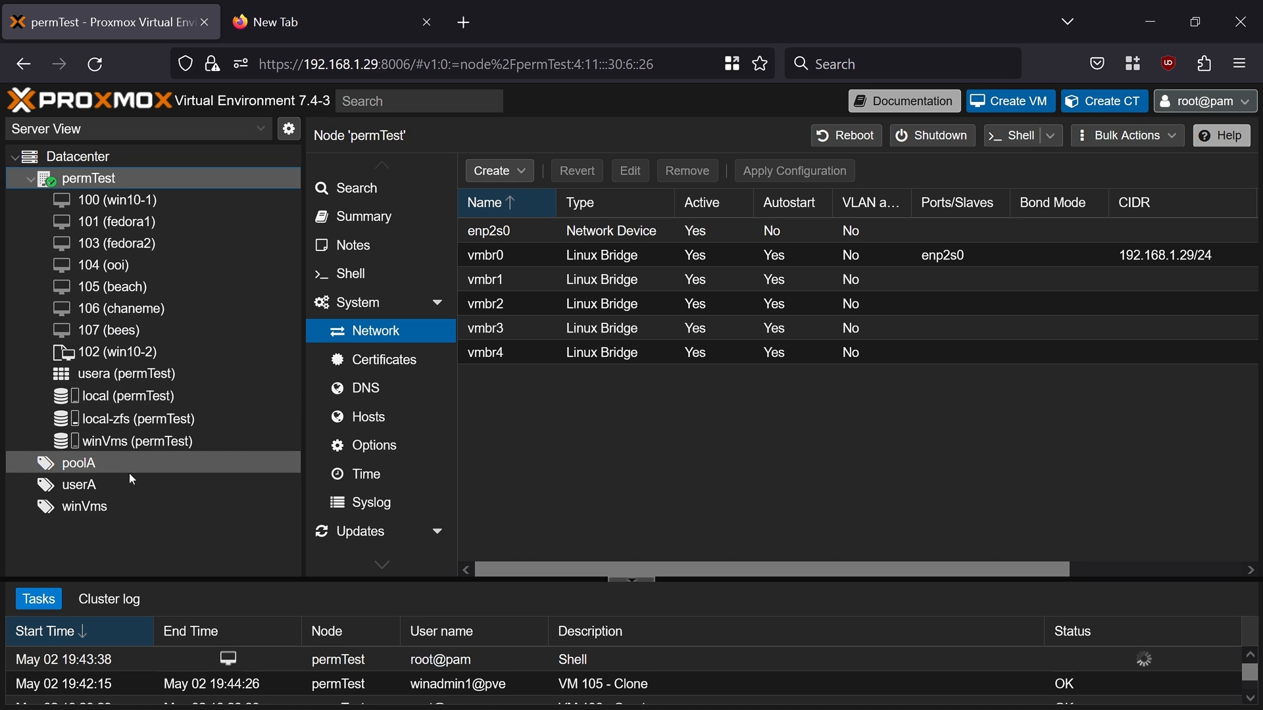
left_click(129, 471)
left_click(474, 171)
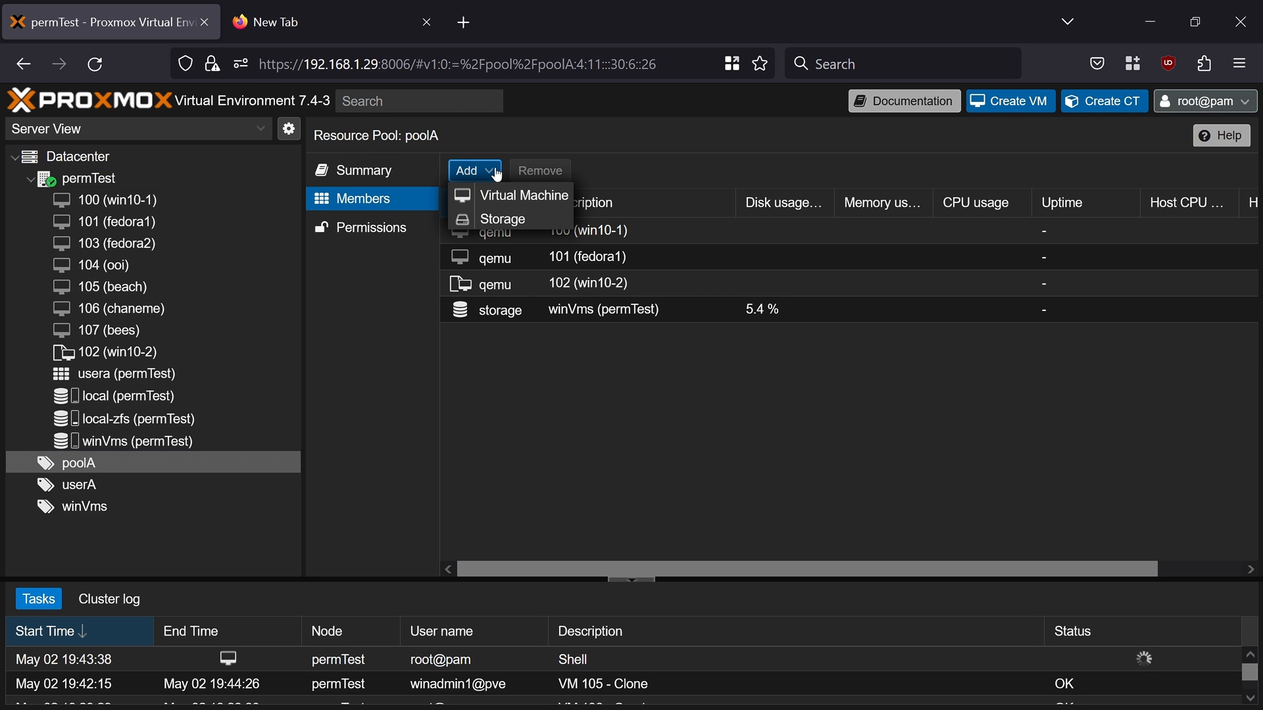
left_click(498, 197)
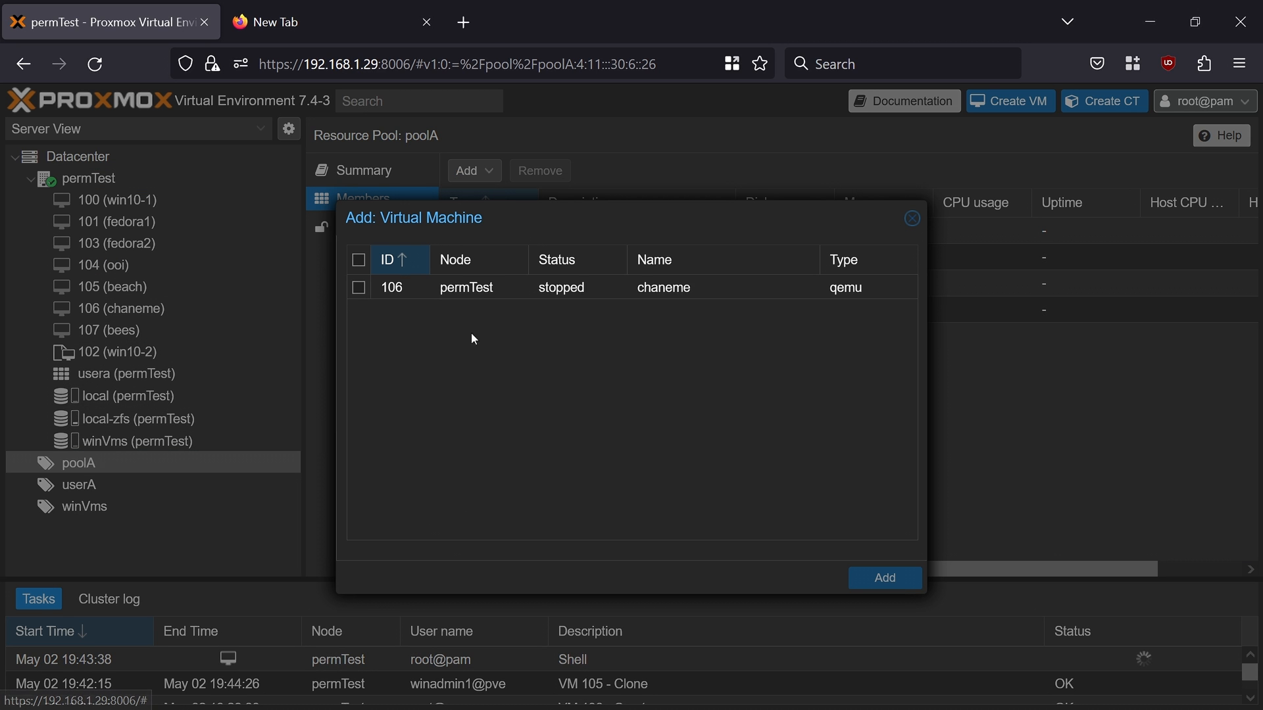
left_click(912, 223)
left_click(73, 487)
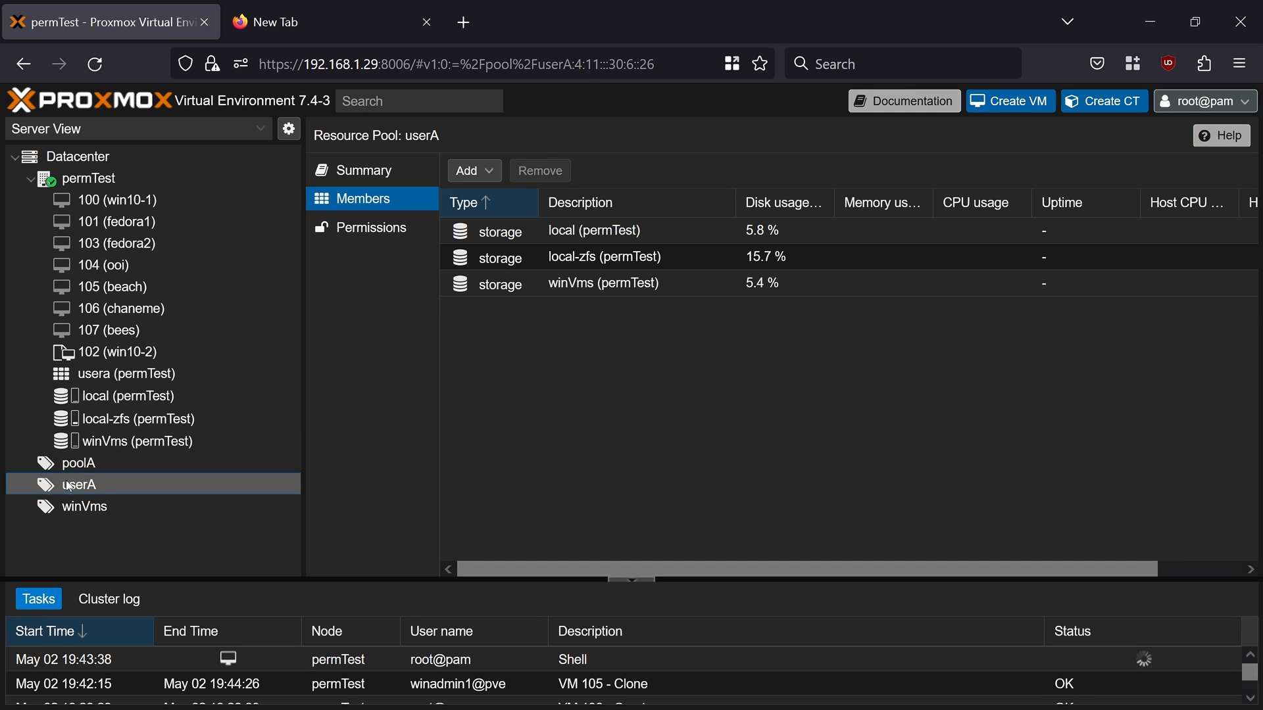
left_click(73, 506)
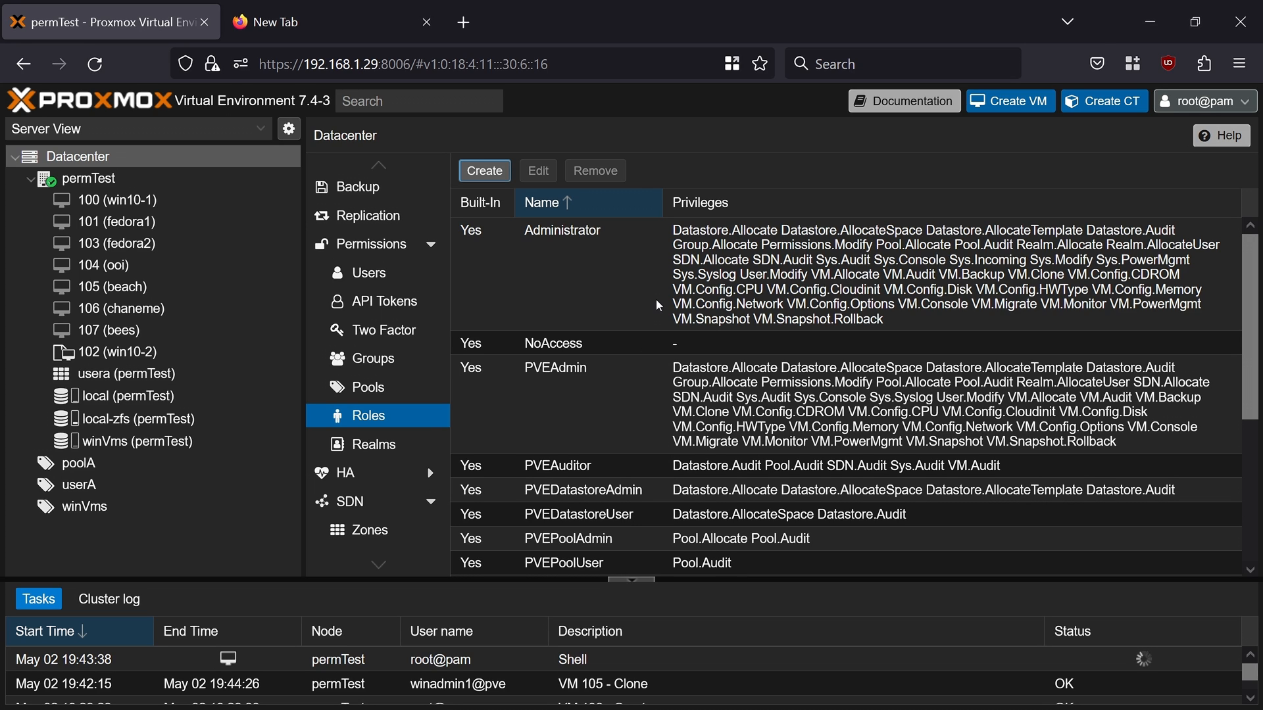
Step: Review the built-in roles and their privileges, including PVEPoolUser and PVEAdmin
scroll(657, 298, "down", 3)
left_click(611, 471)
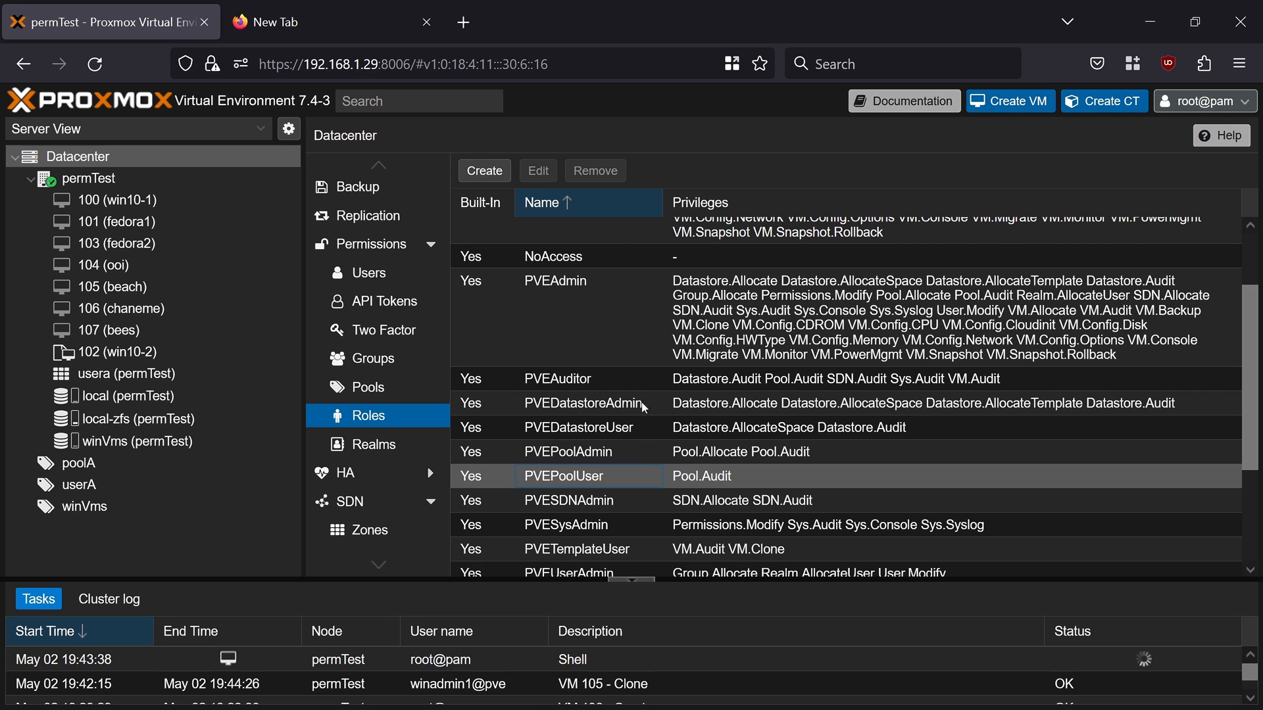
left_click(637, 358)
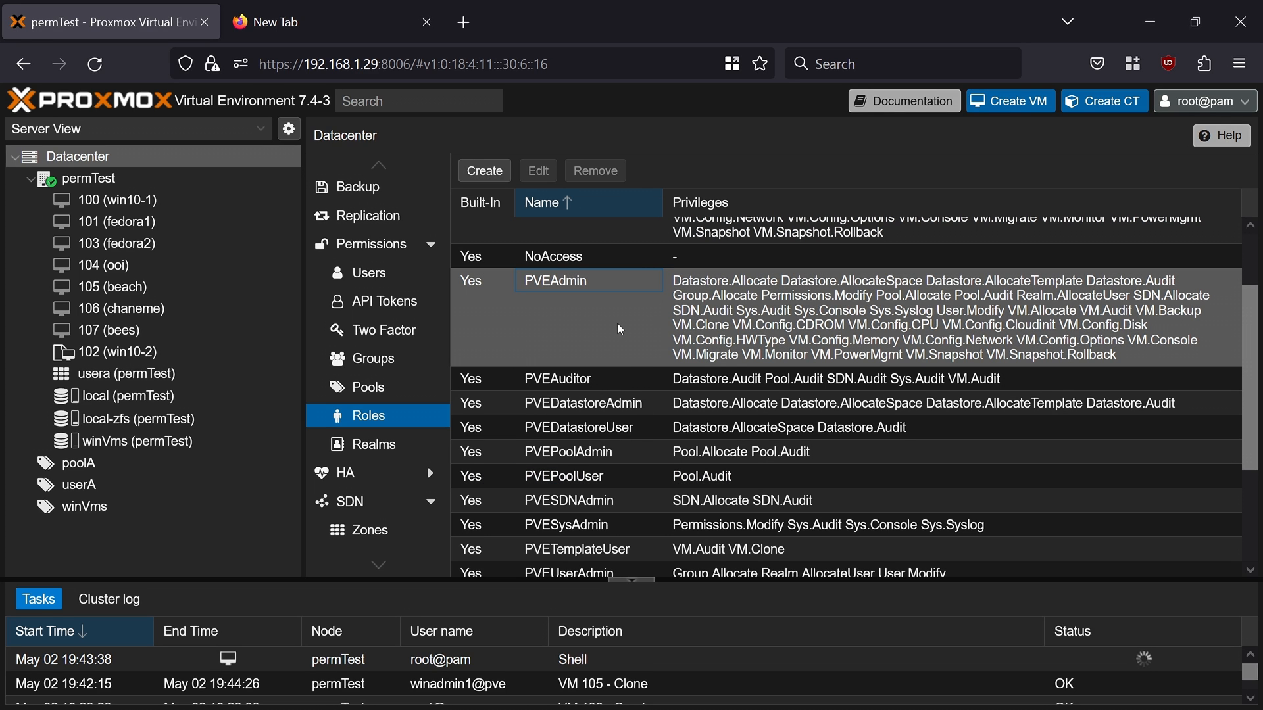
Step: Look through the privileges that can be assigned to a new custom role, especially the Sys and VM ones
left_click(484, 170)
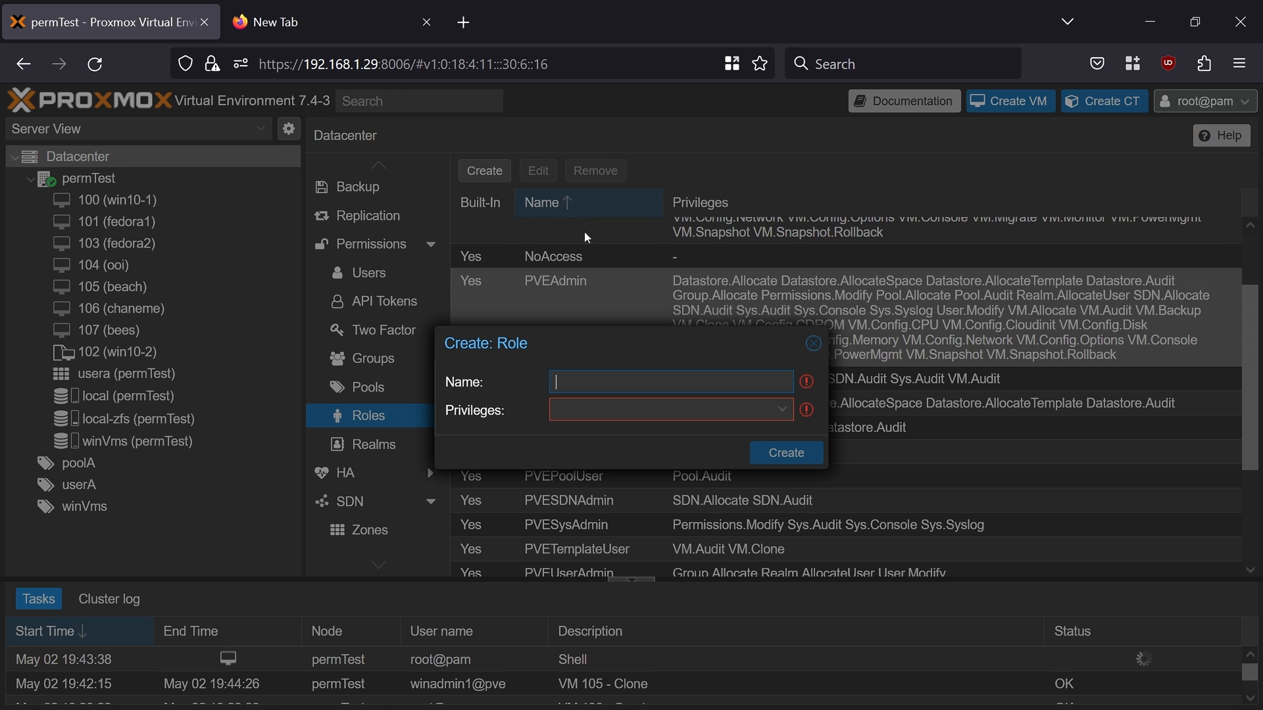
left_click(782, 409)
scroll(707, 217, "down", 10)
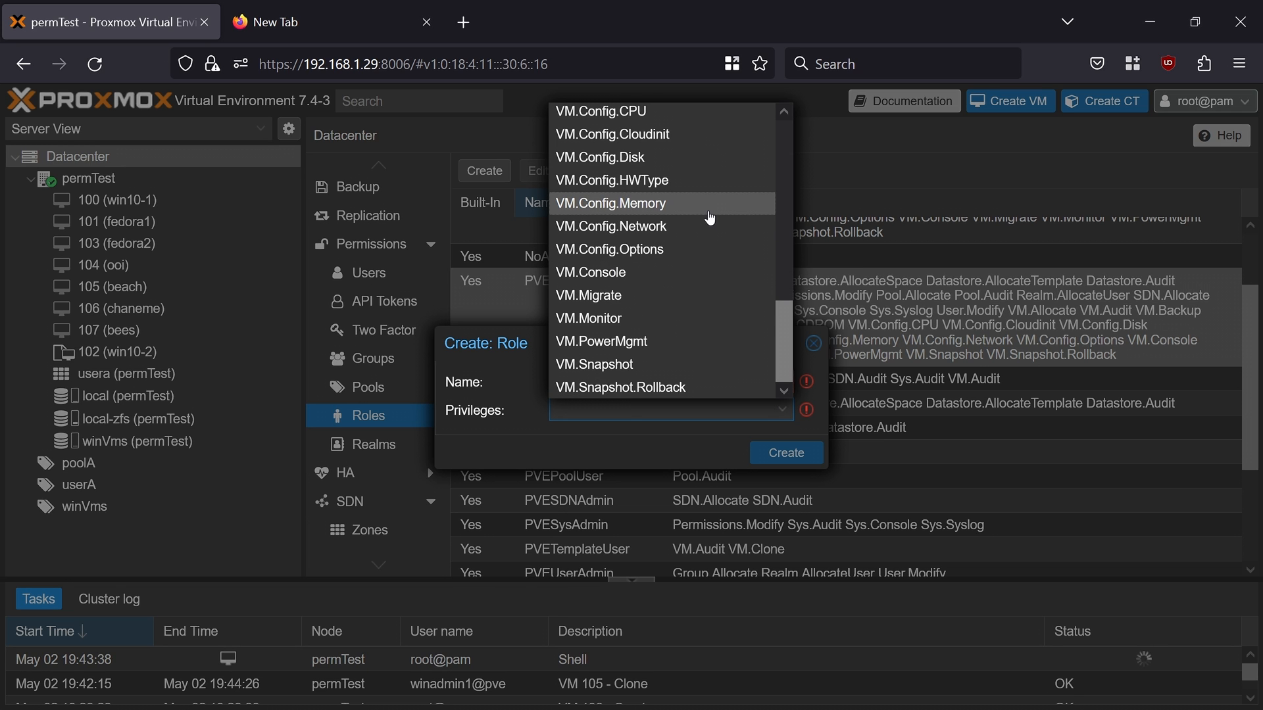
scroll(709, 218, "up", 4)
scroll(709, 217, "down", 3)
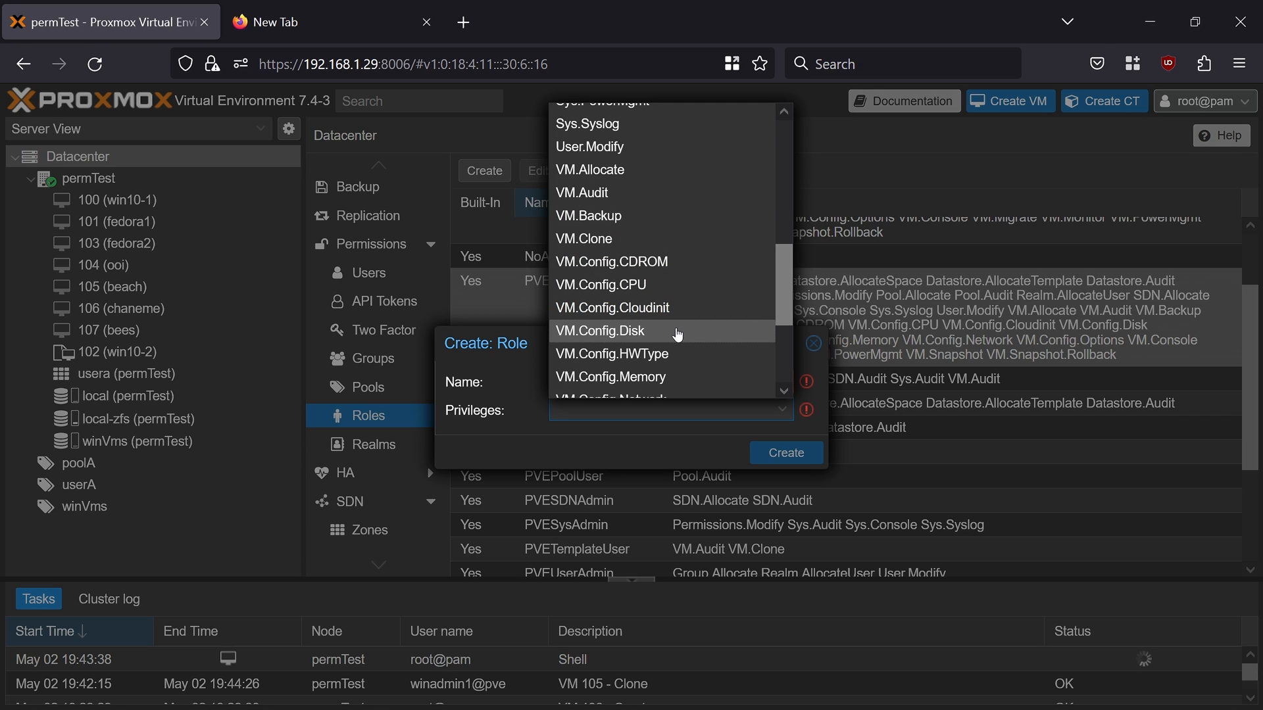
scroll(685, 265, "up", 5)
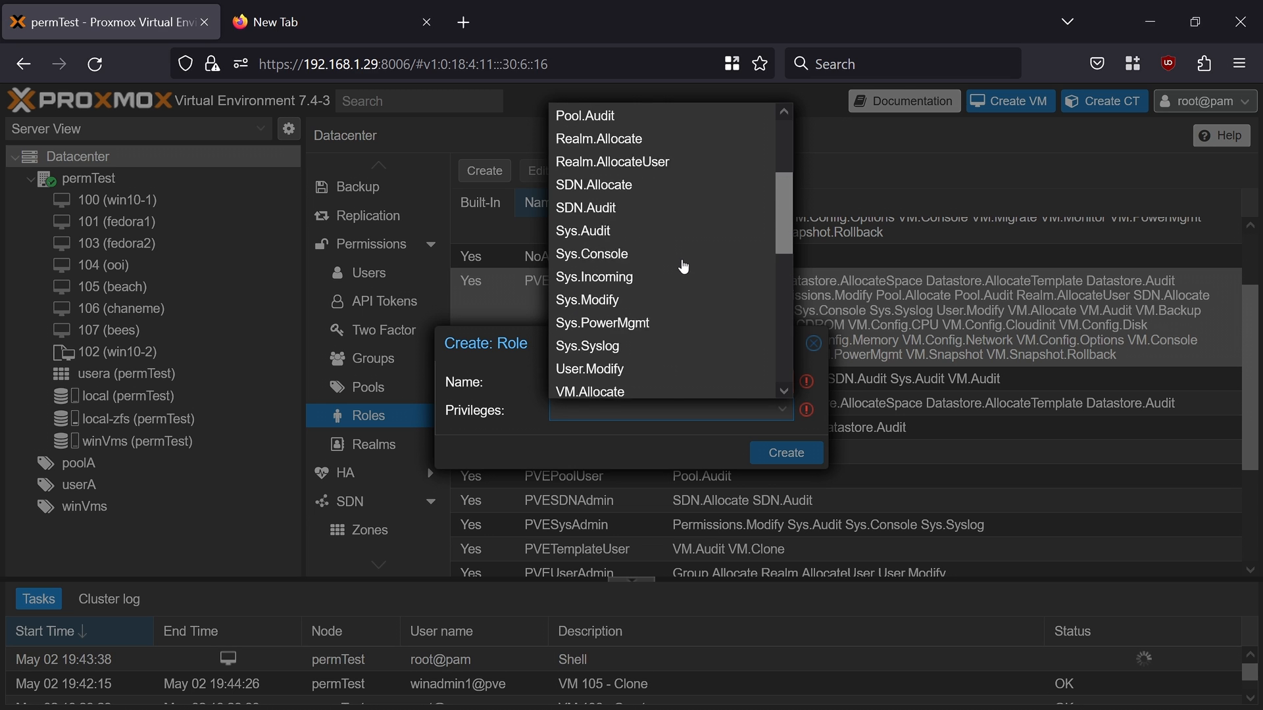
scroll(658, 355, "down", 4)
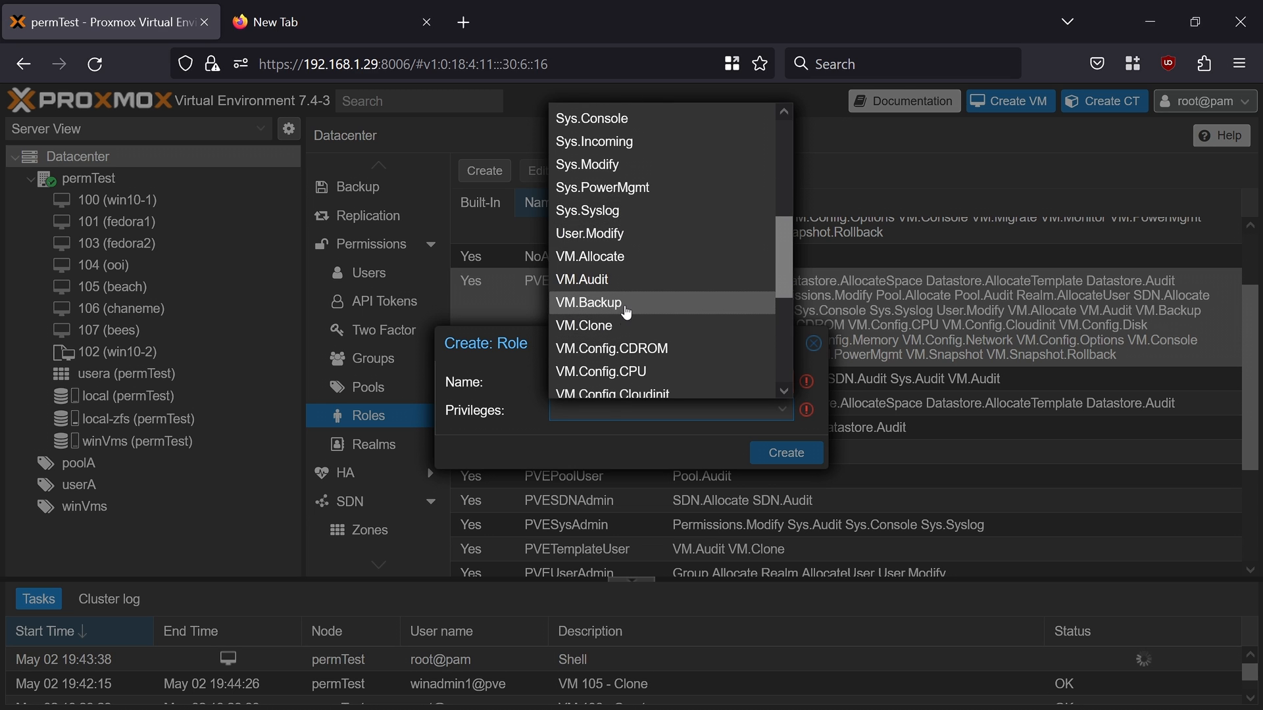
scroll(632, 306, "down", 3)
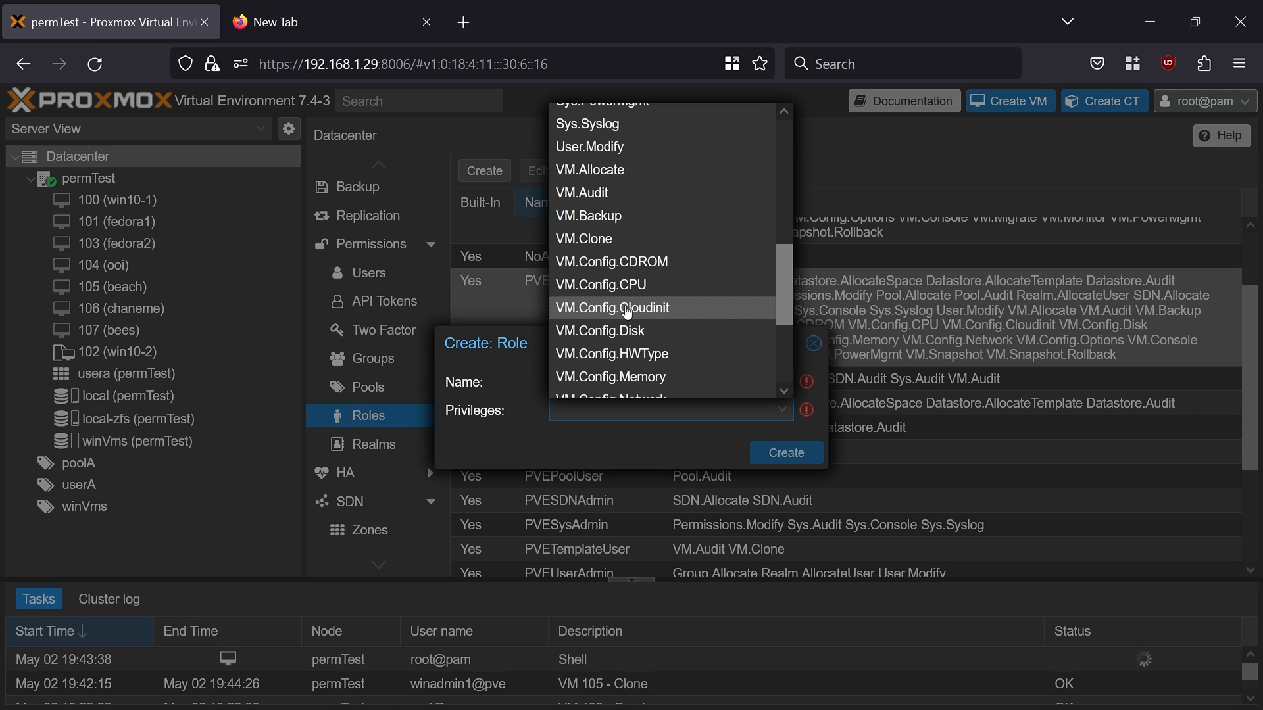
scroll(628, 312, "down", 3)
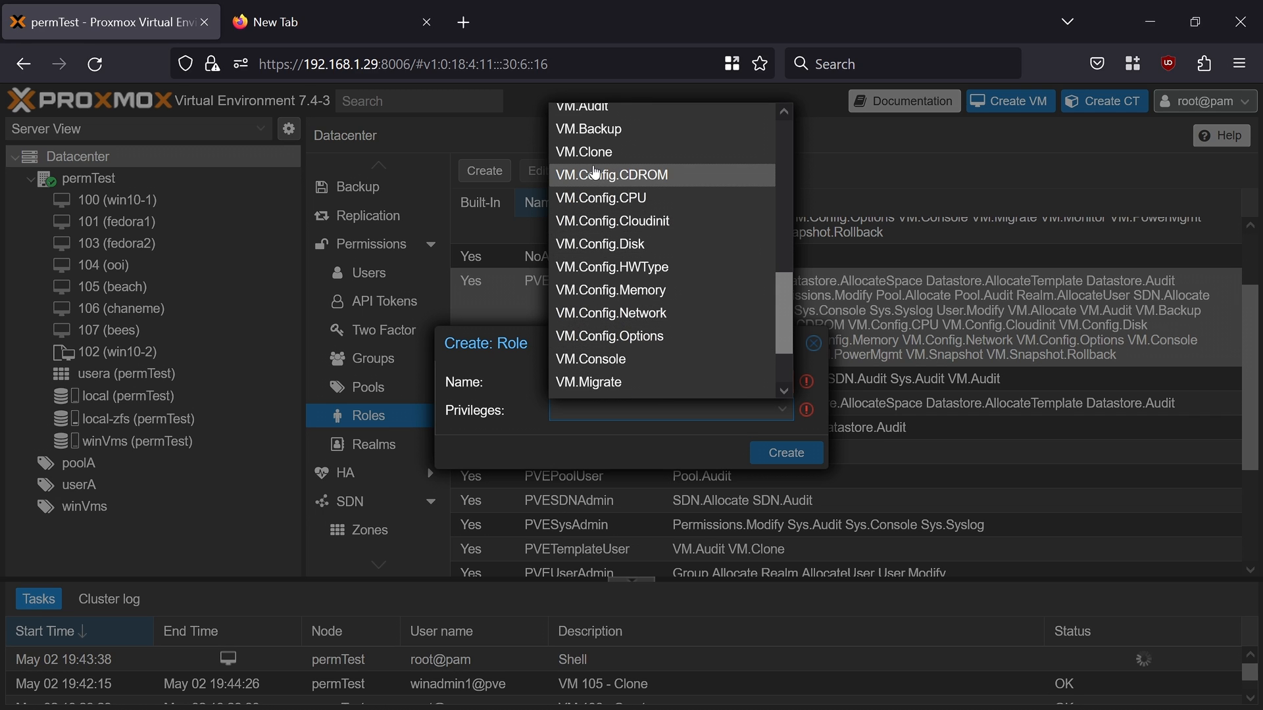
scroll(631, 335, "down", 3)
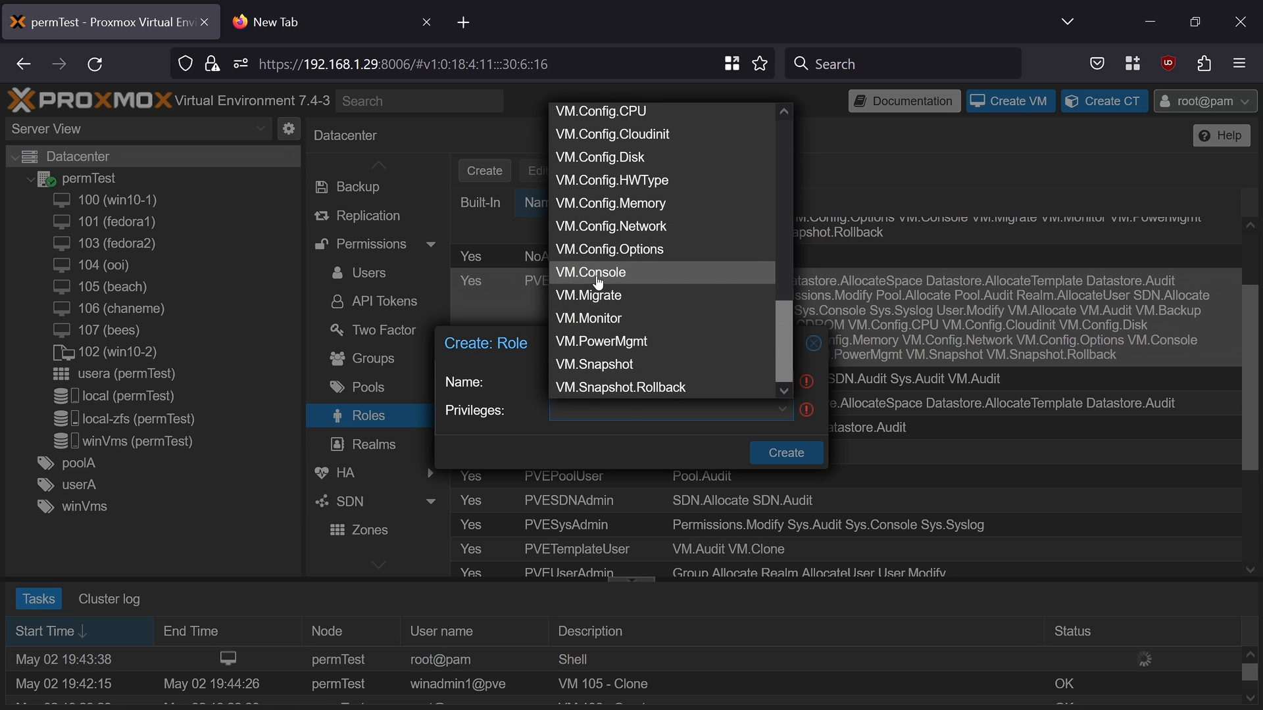
Step: Try selecting the VM.Snapshot and VM.Console privileges for the new role
left_click(629, 365)
left_click(628, 272)
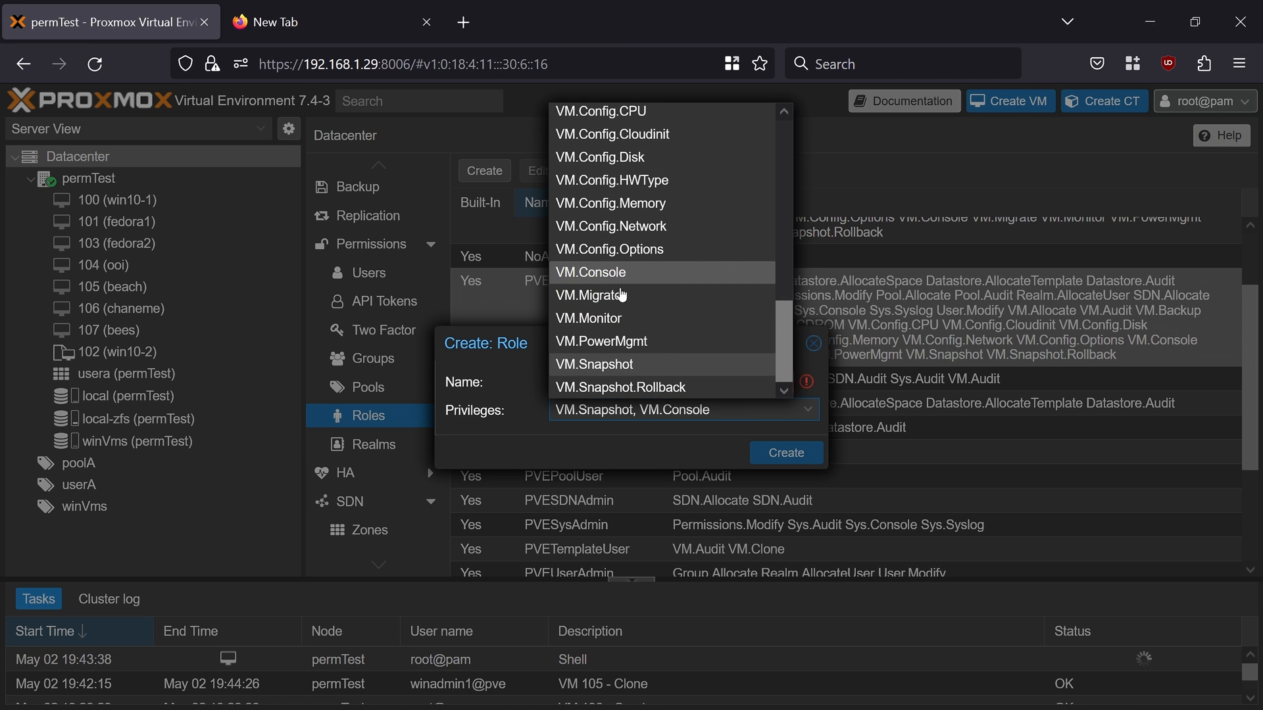
scroll(630, 310, "up", 2)
scroll(618, 277, "up", 1)
scroll(604, 293, "up", 2)
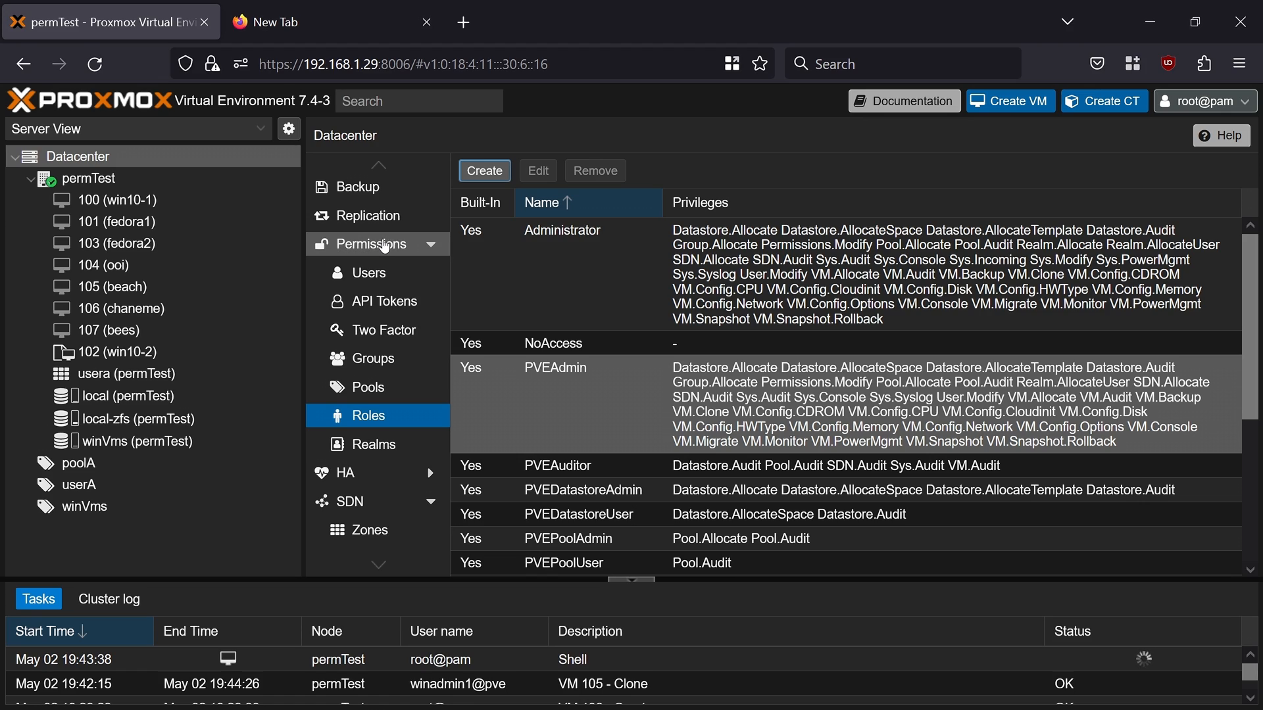
Step: Start a group permission for the path /pool/userA and the group winadmin
left_click(388, 246)
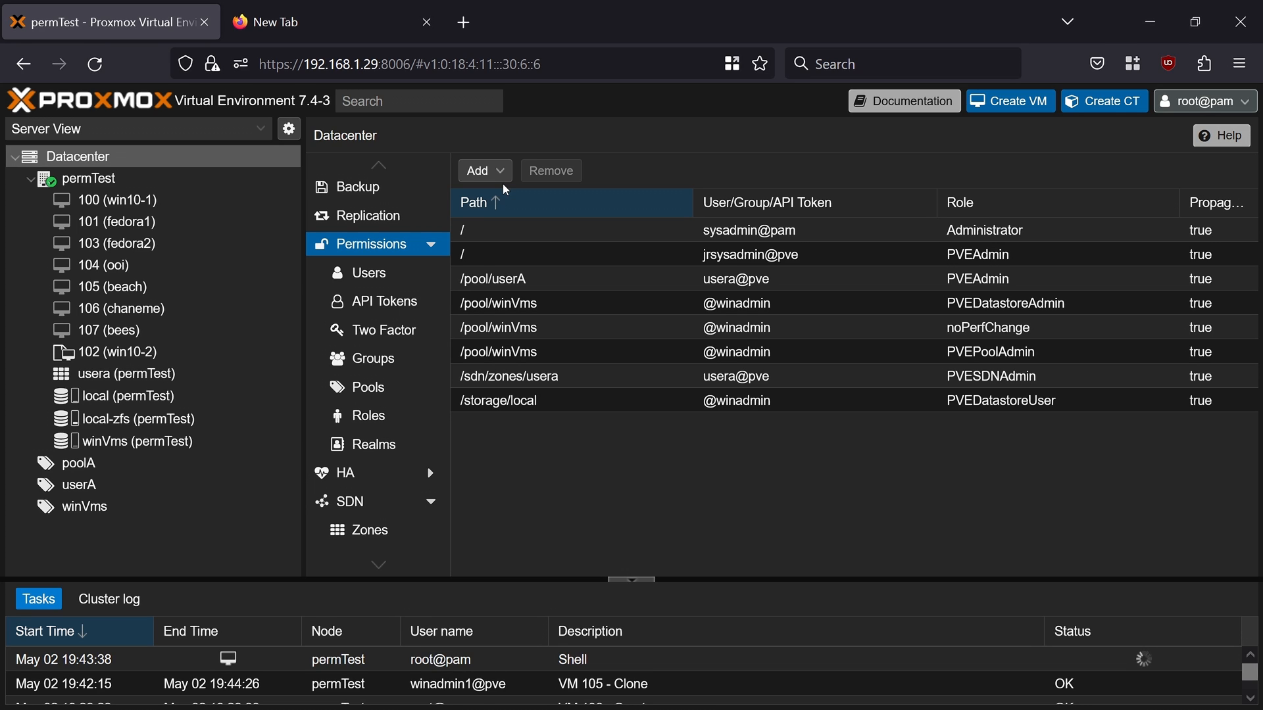
left_click(485, 171)
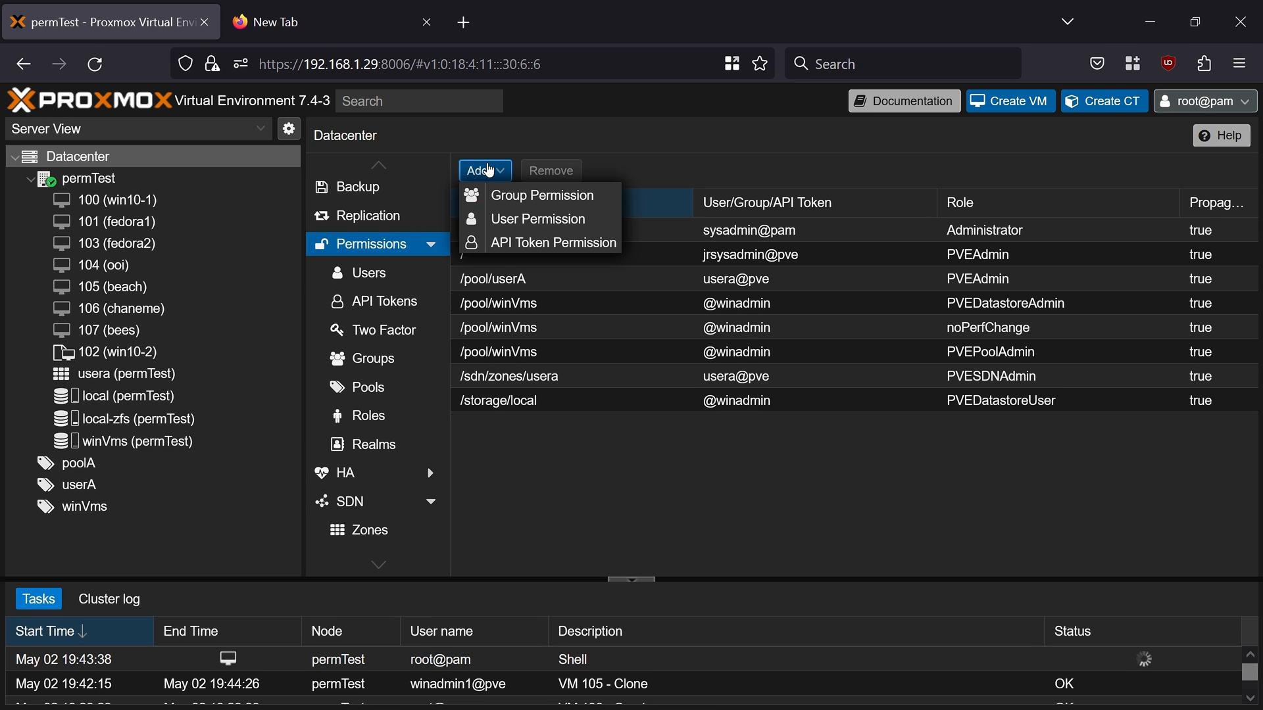
left_click(490, 196)
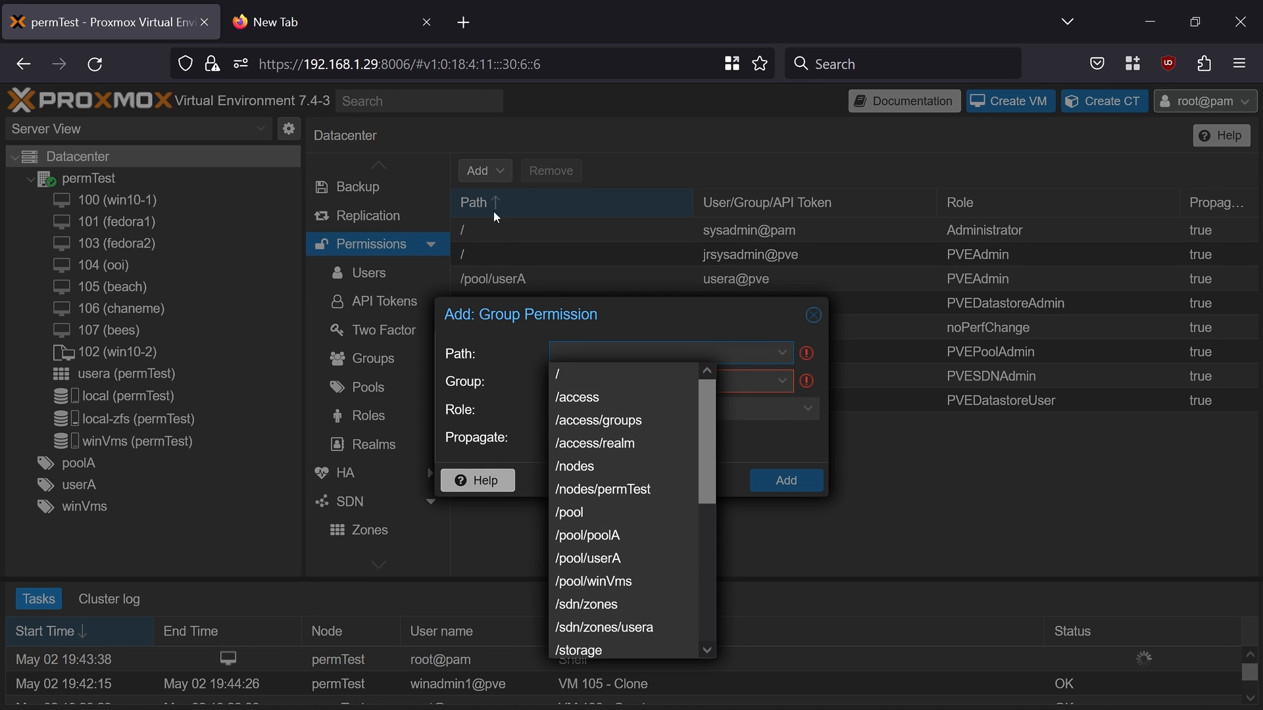
scroll(658, 500, "down", 3)
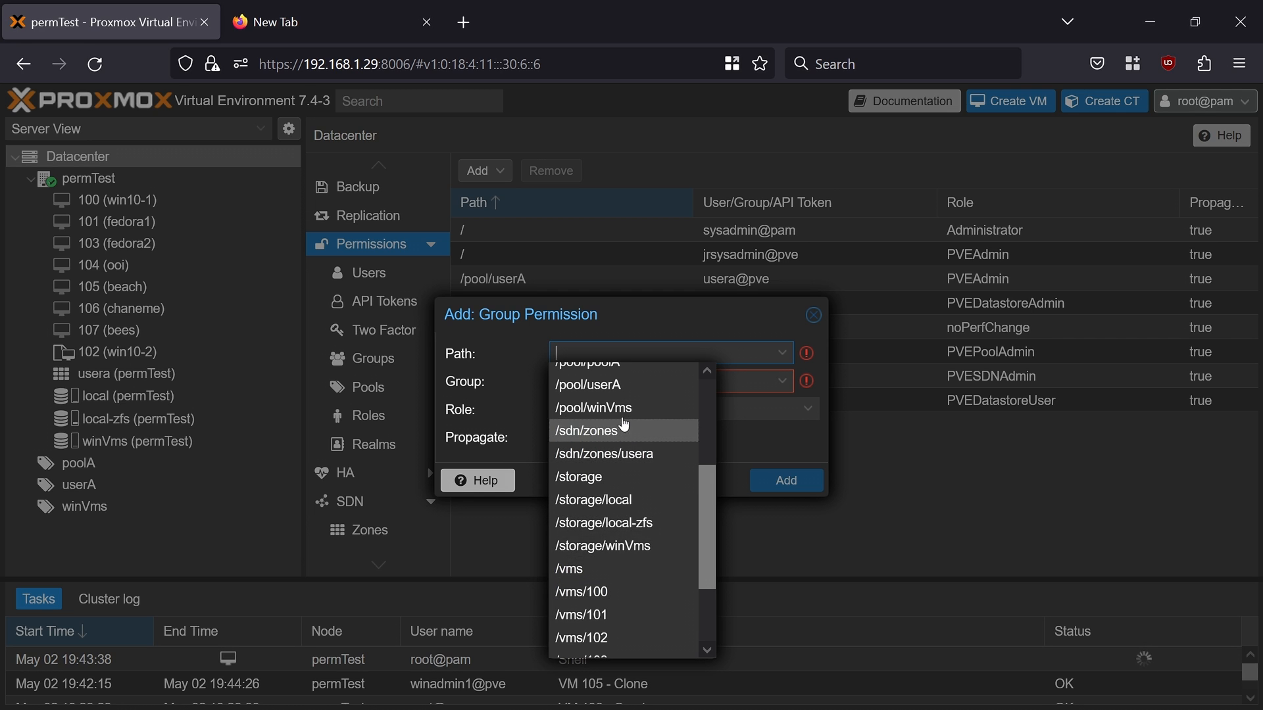
left_click(600, 385)
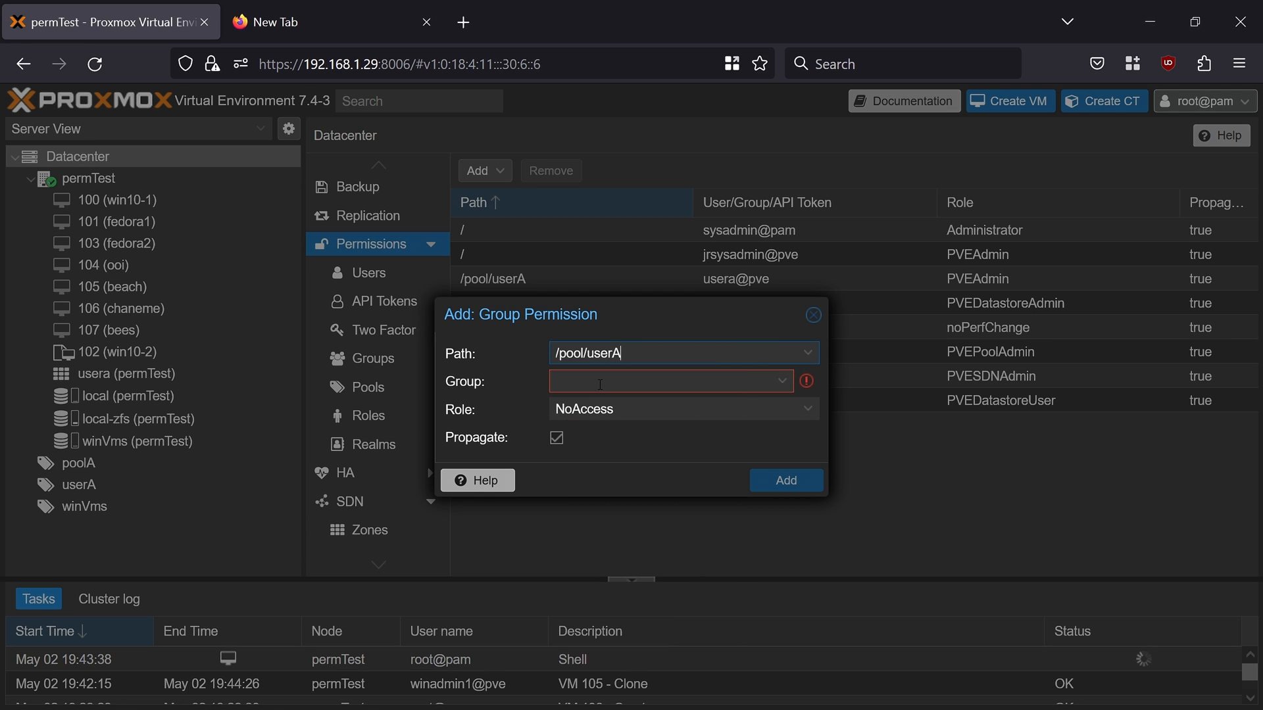
left_click(600, 385)
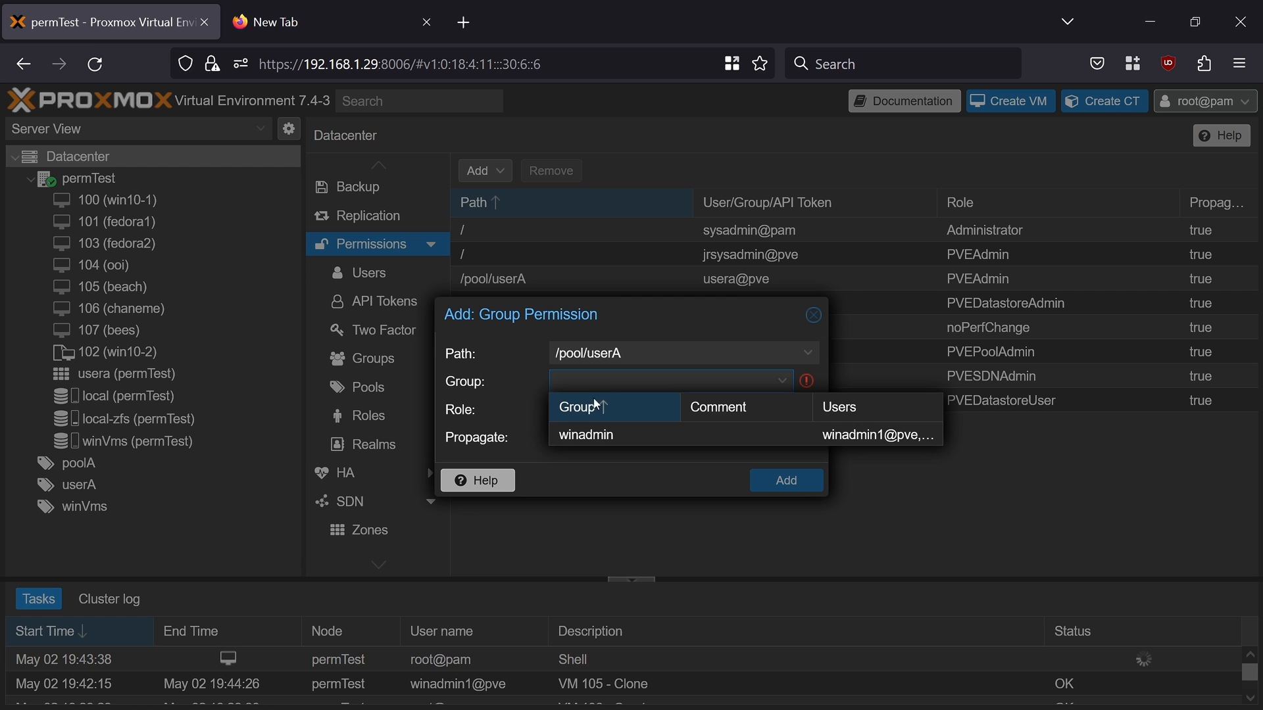
left_click(583, 435)
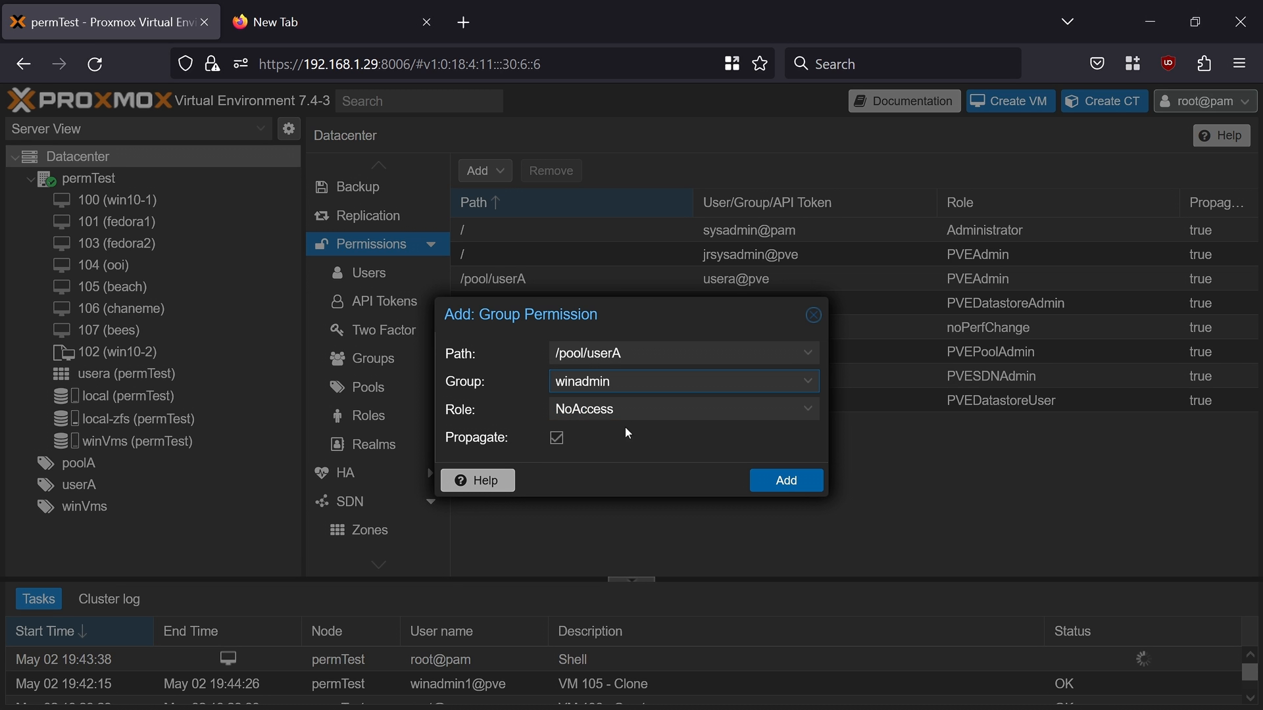
Step: Set the group permission's role to PVEVMUser, keeping the winadmin group
left_click(673, 406)
scroll(741, 224, "down", 6)
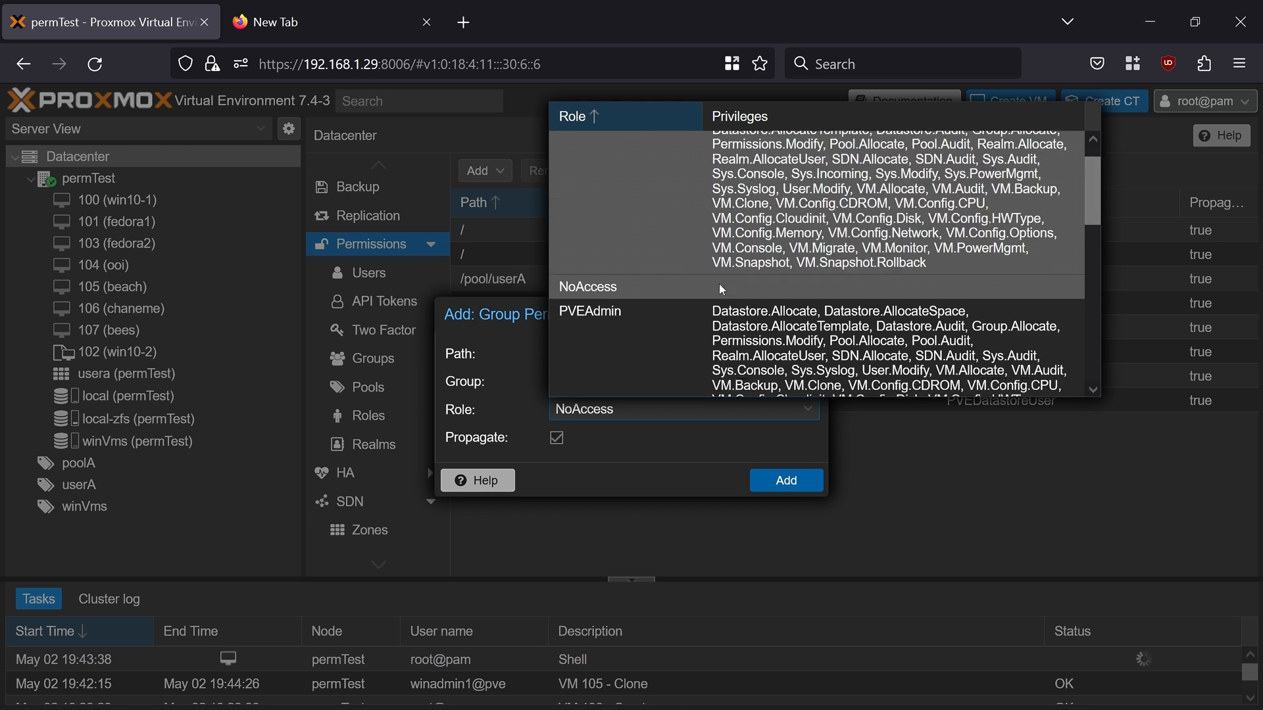
left_click(658, 299)
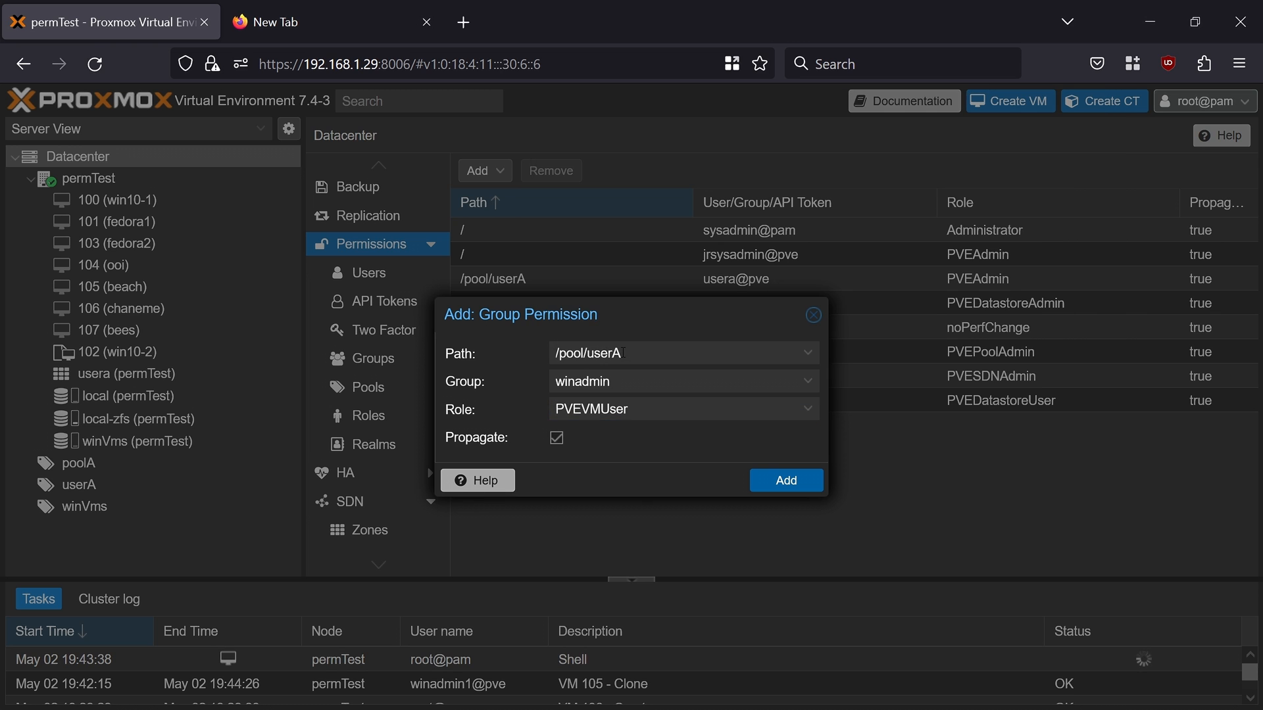
left_click_drag(617, 384, 566, 379)
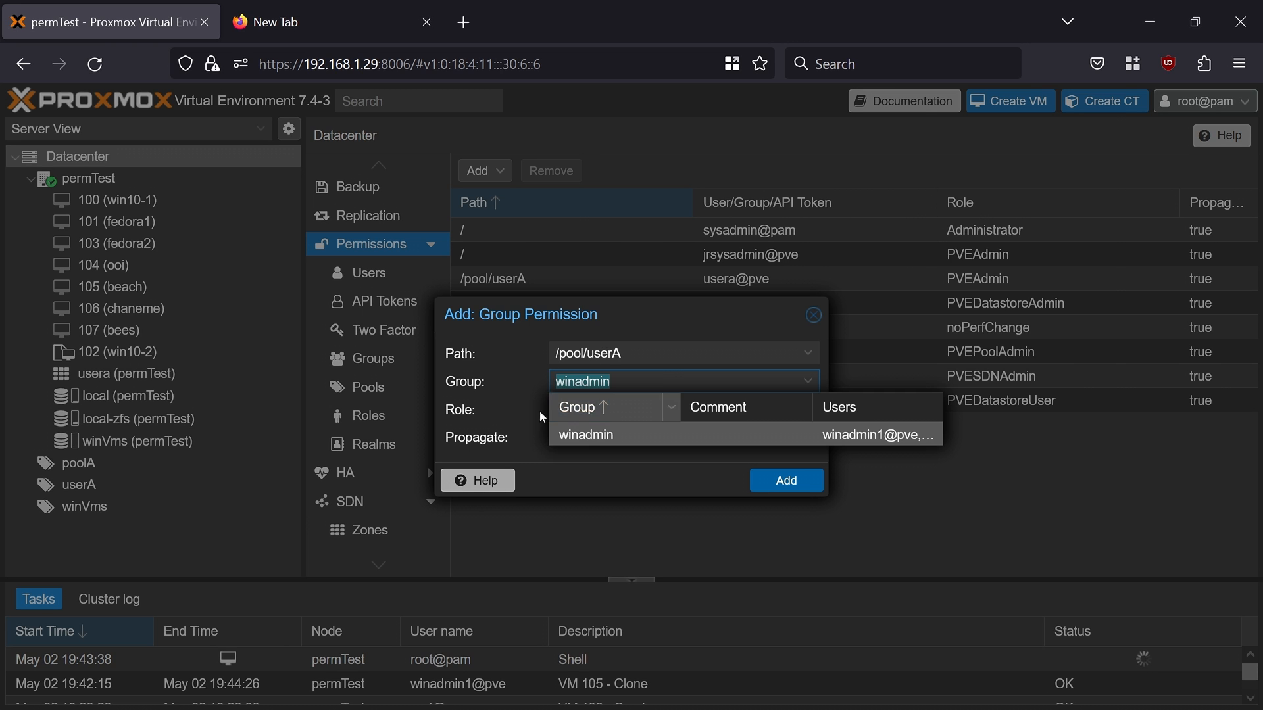
left_click(517, 411)
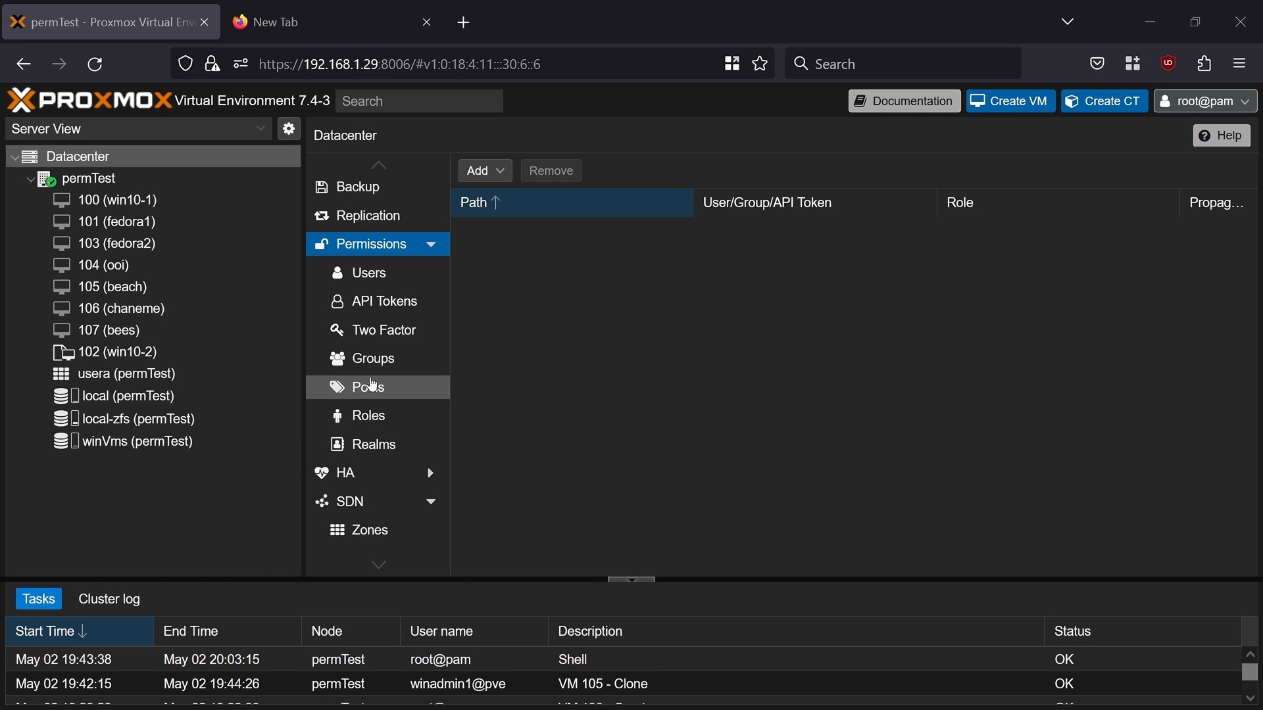
Step: Create a user named admin2 in the Proxmox VE authentication server realm, filling in and confirming the account password
left_click(362, 272)
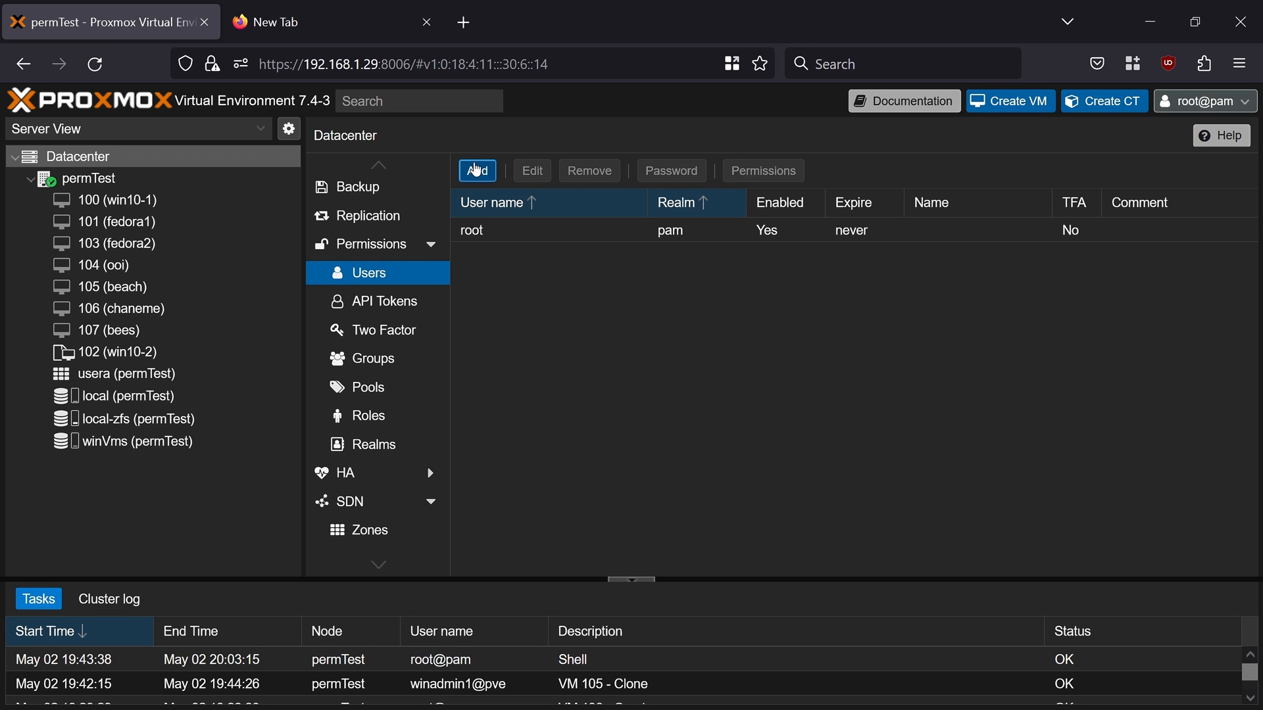
left_click(477, 170)
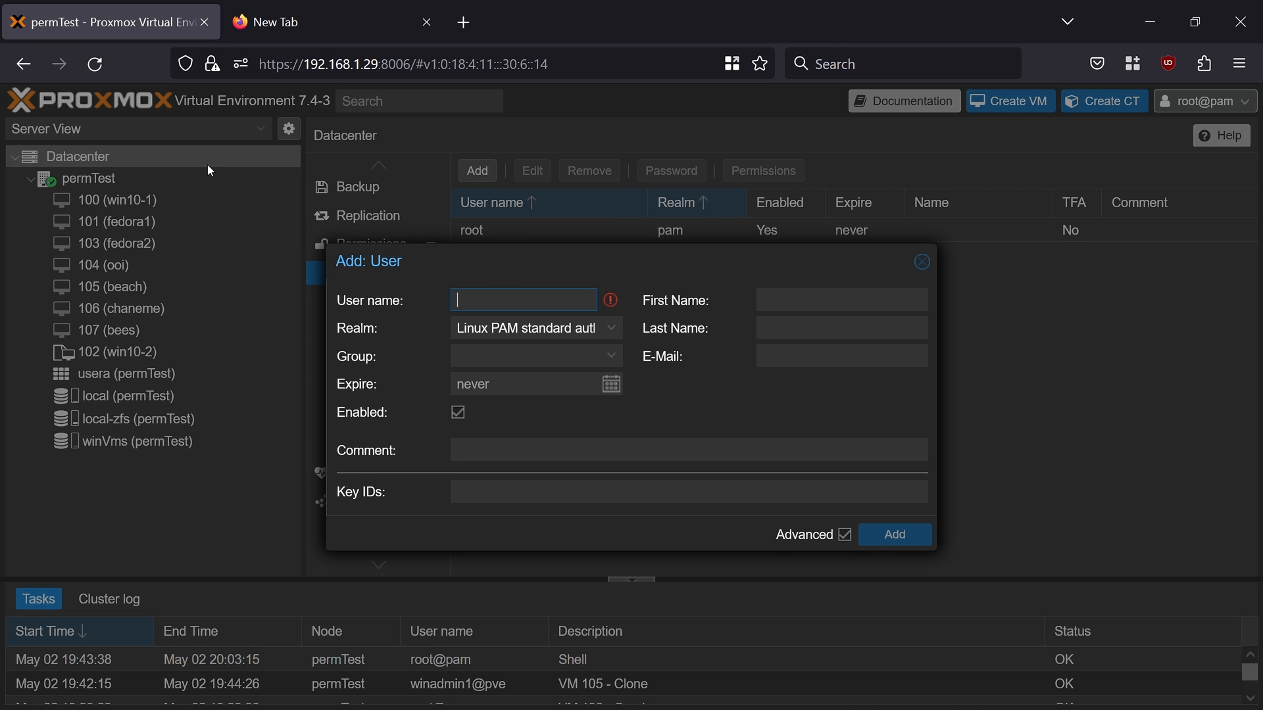
type("admin2")
left_click(499, 328)
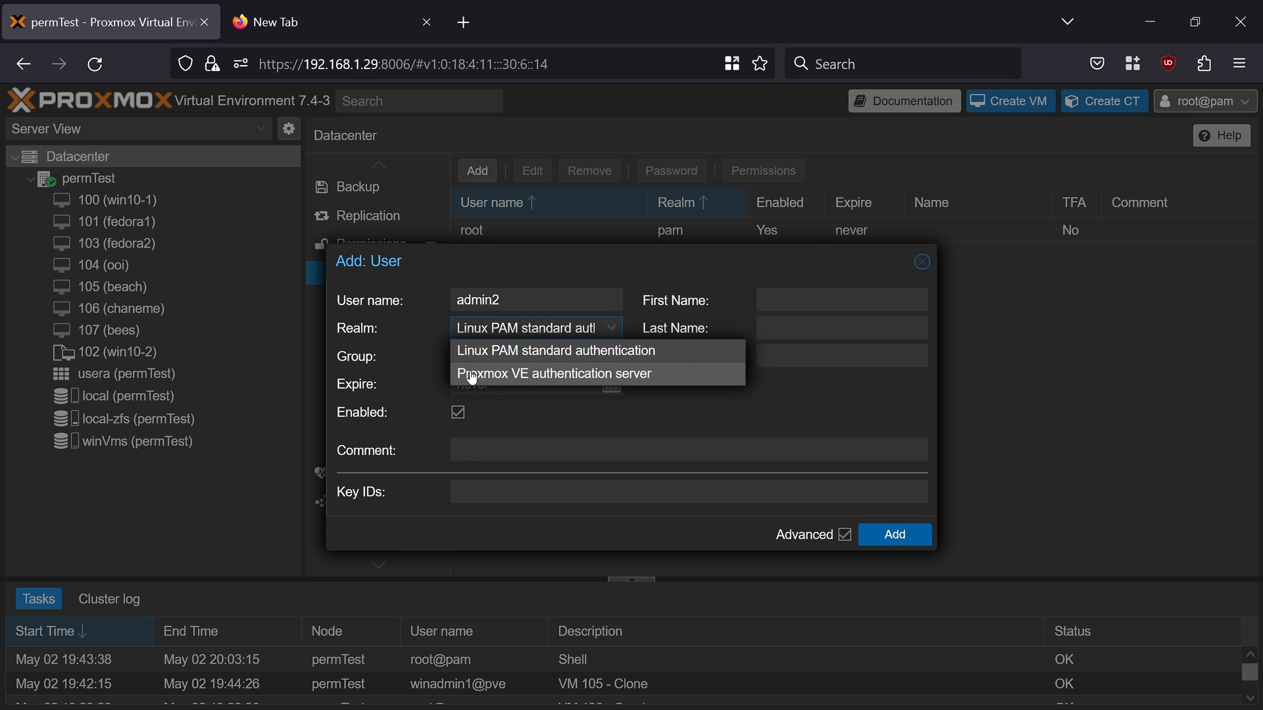
left_click(667, 375)
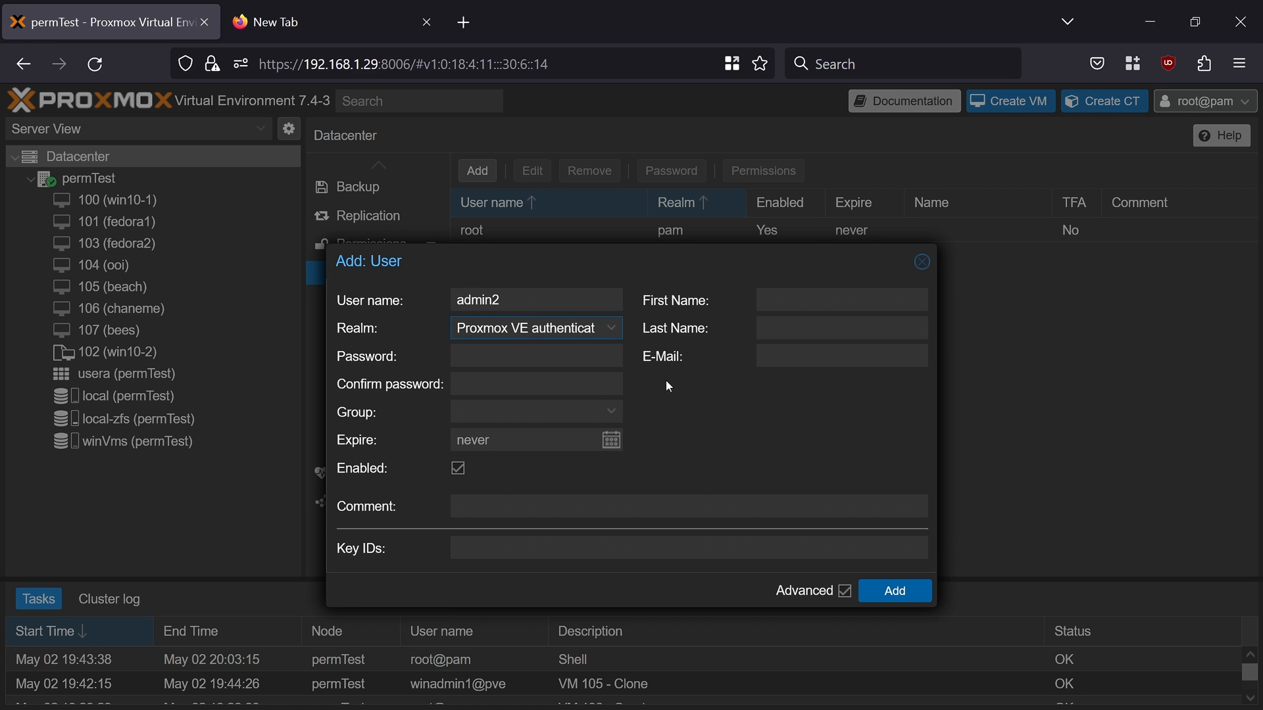
left_click(613, 328)
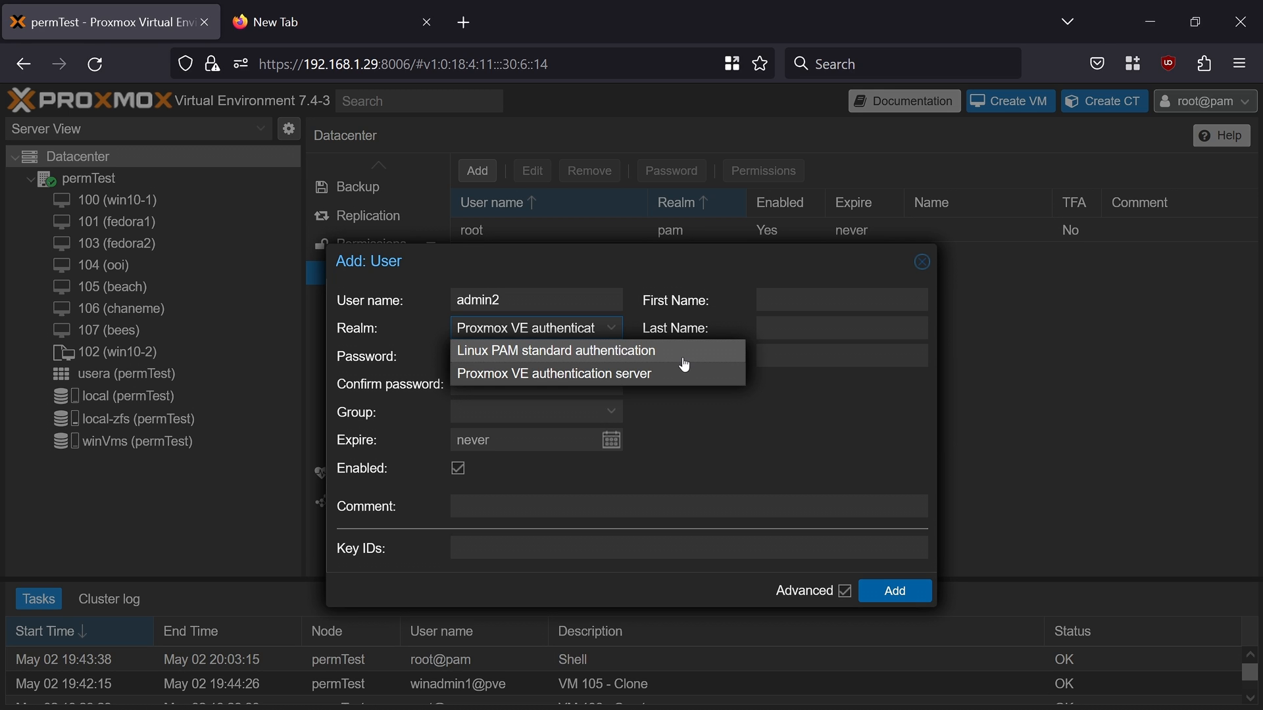
left_click(500, 375)
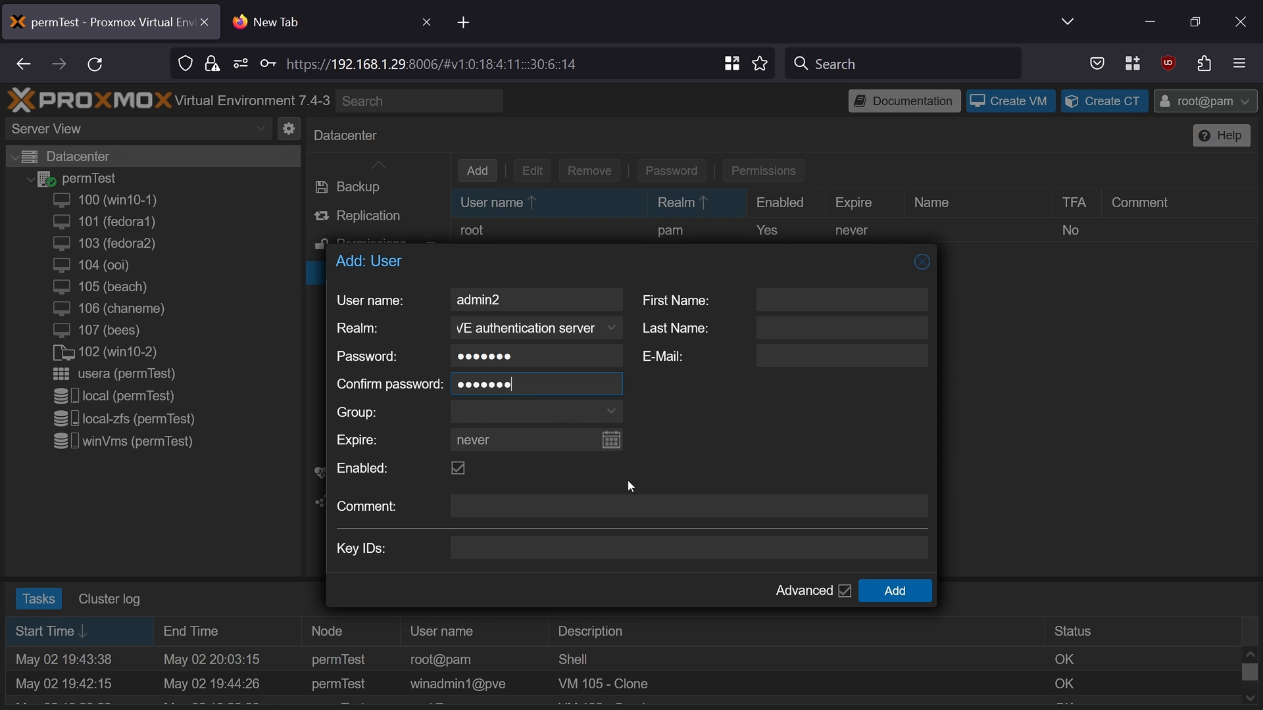
left_click(890, 592)
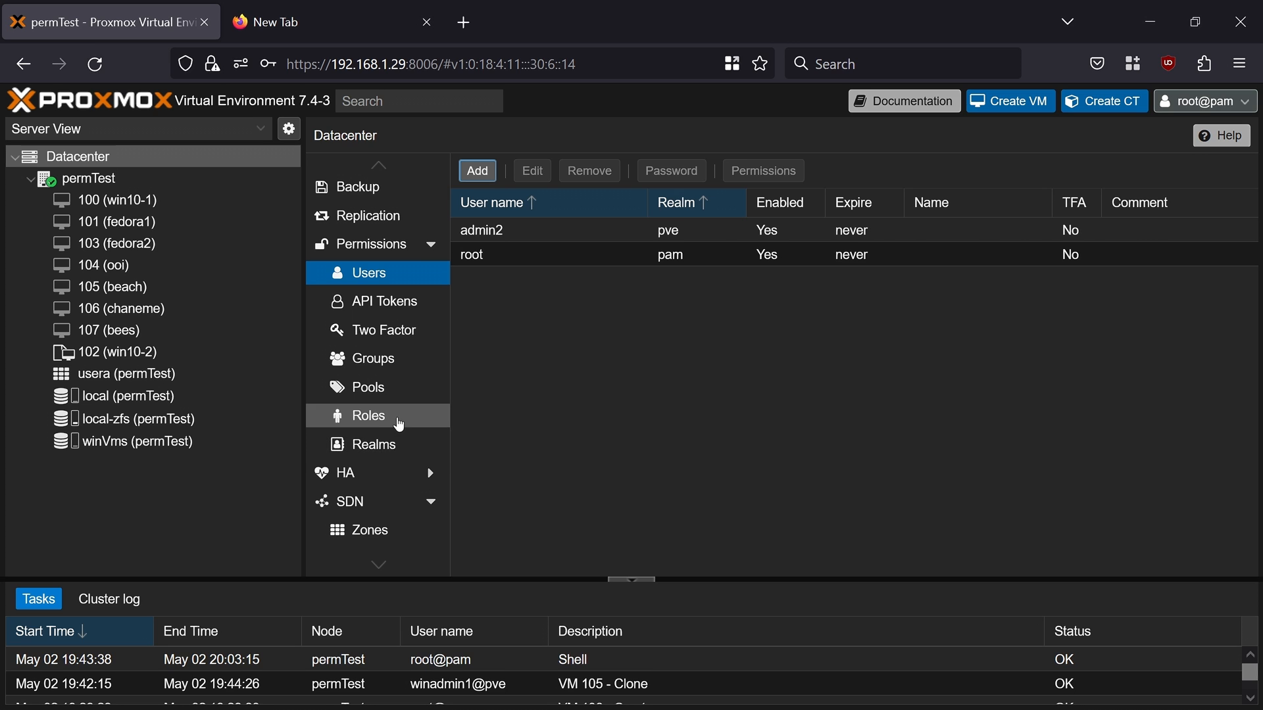
Step: Check the Administrator role's privileges and add a user permission giving admin2@pve the Administrator role on path /
left_click(380, 416)
left_click(809, 273)
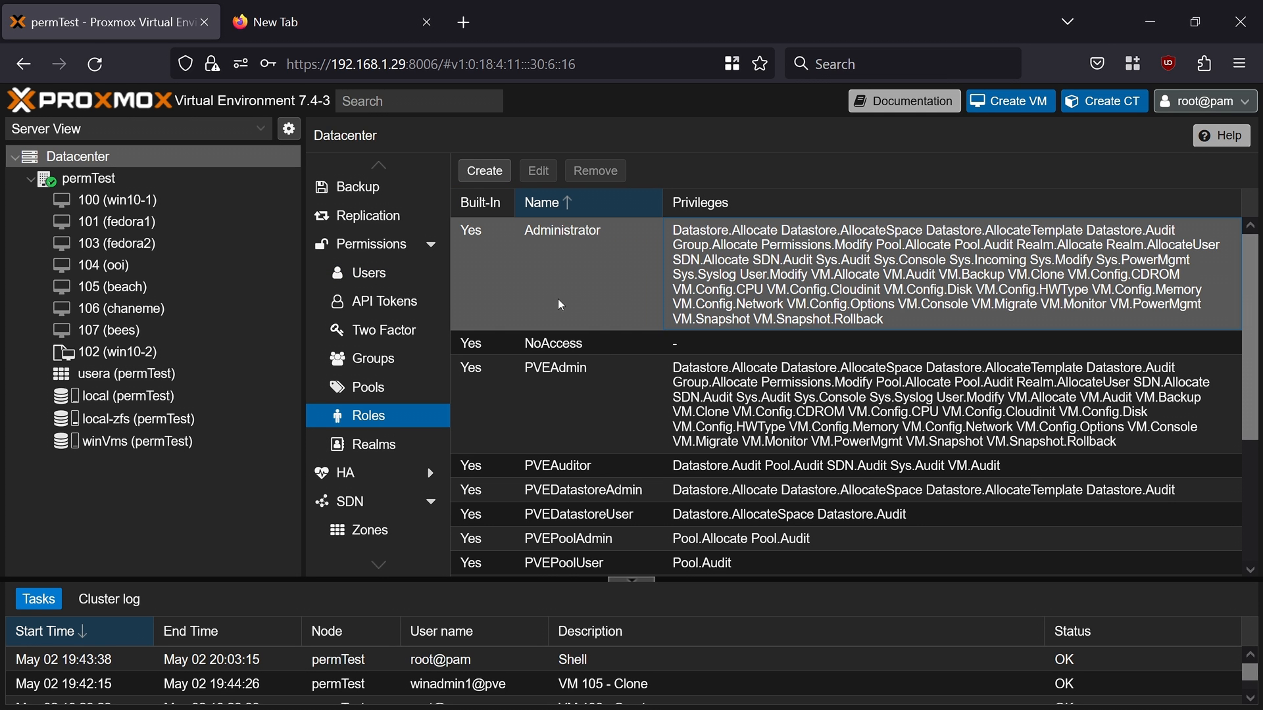
left_click(356, 397)
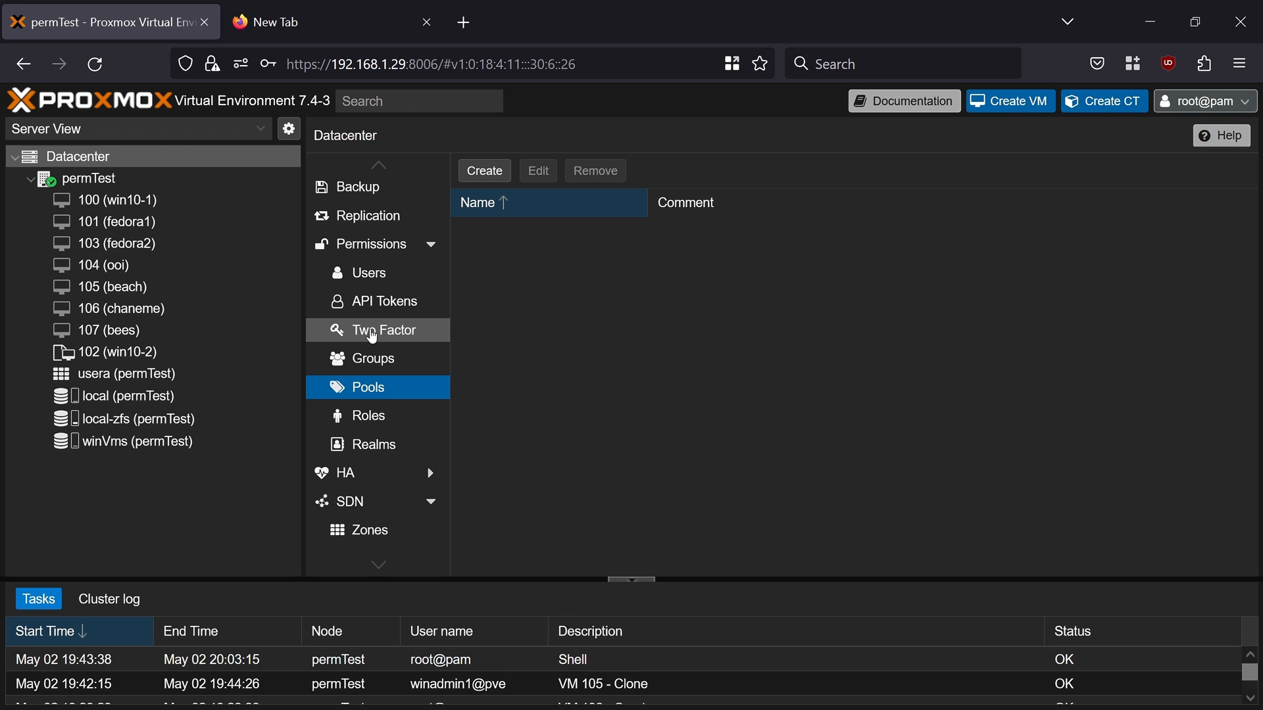
left_click(385, 253)
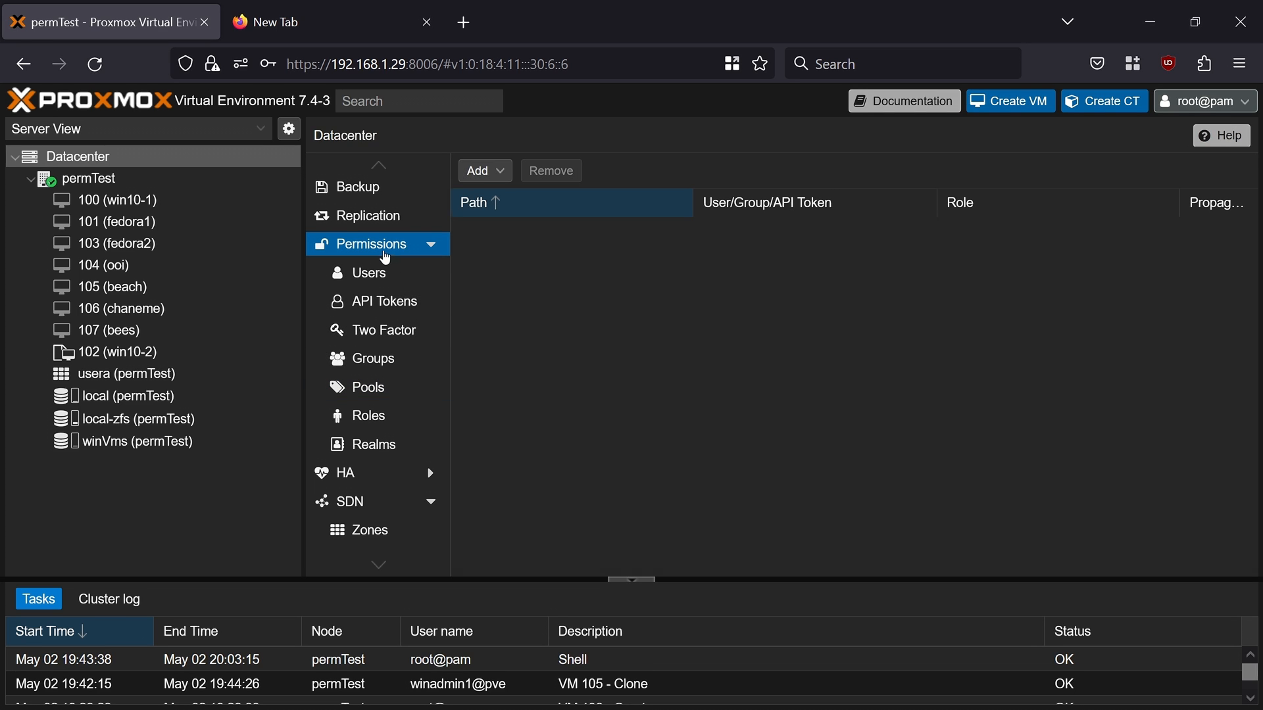
left_click(468, 171)
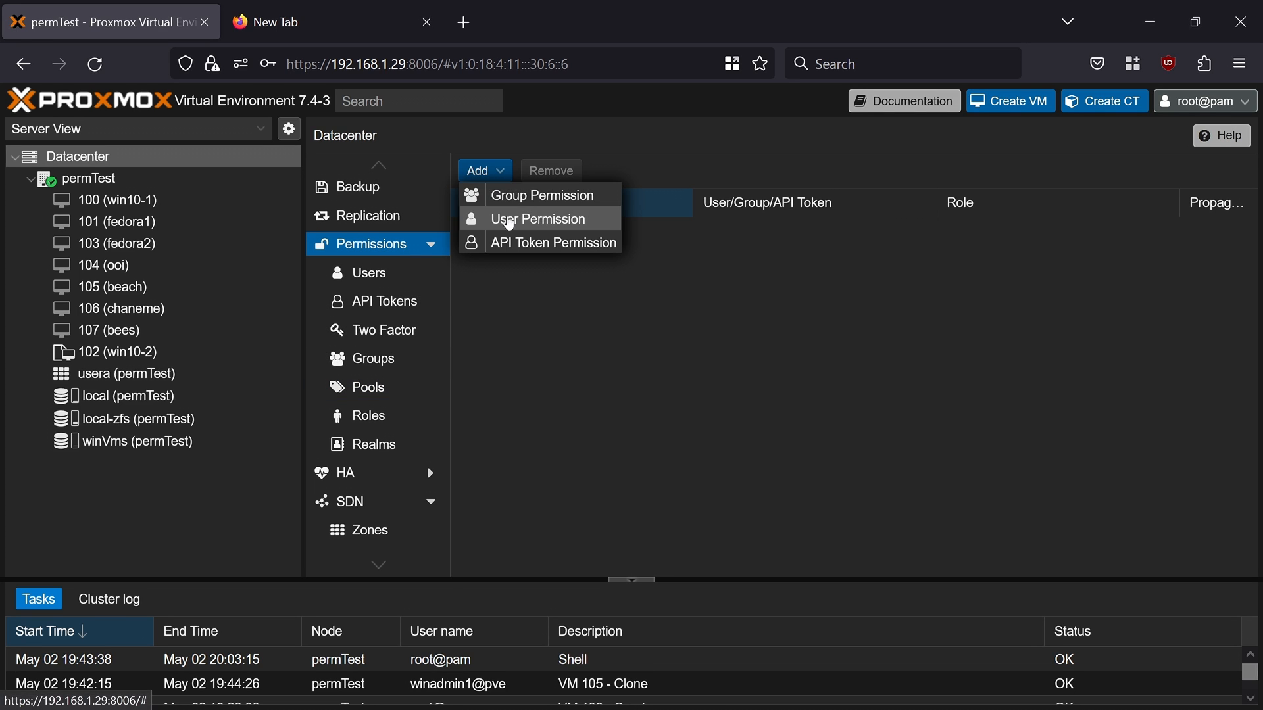
left_click(507, 219)
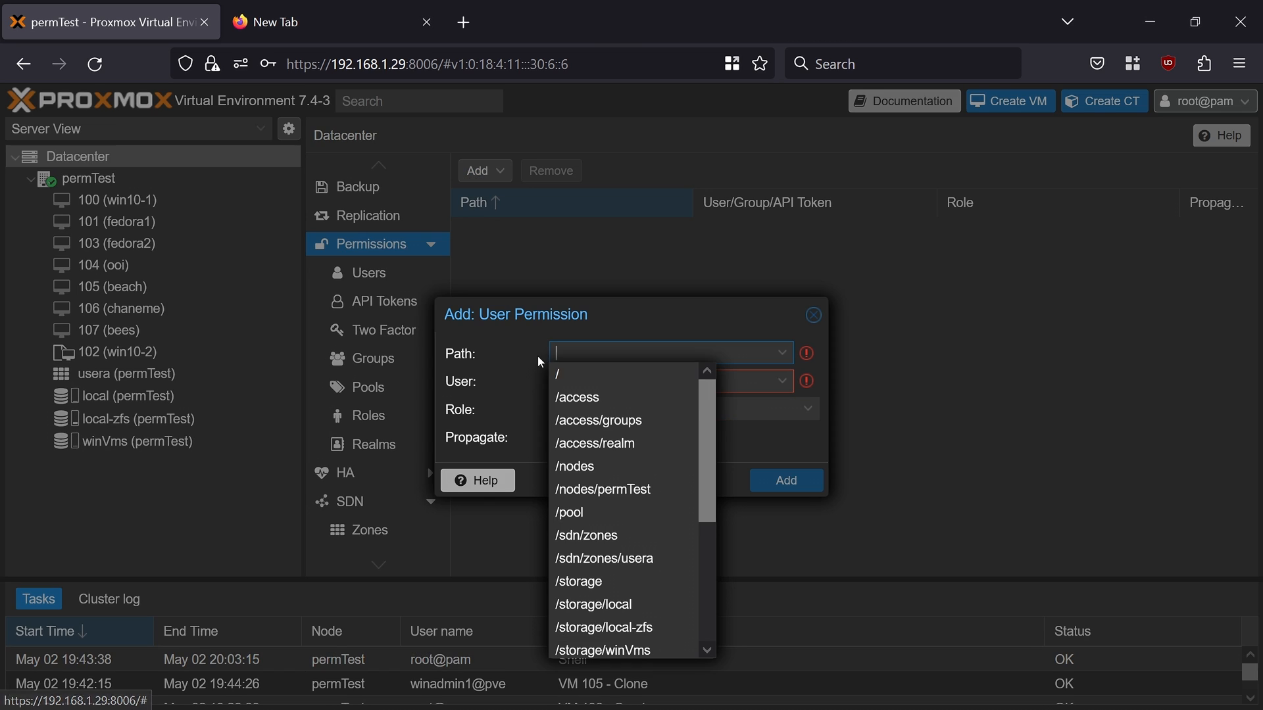
left_click(574, 378)
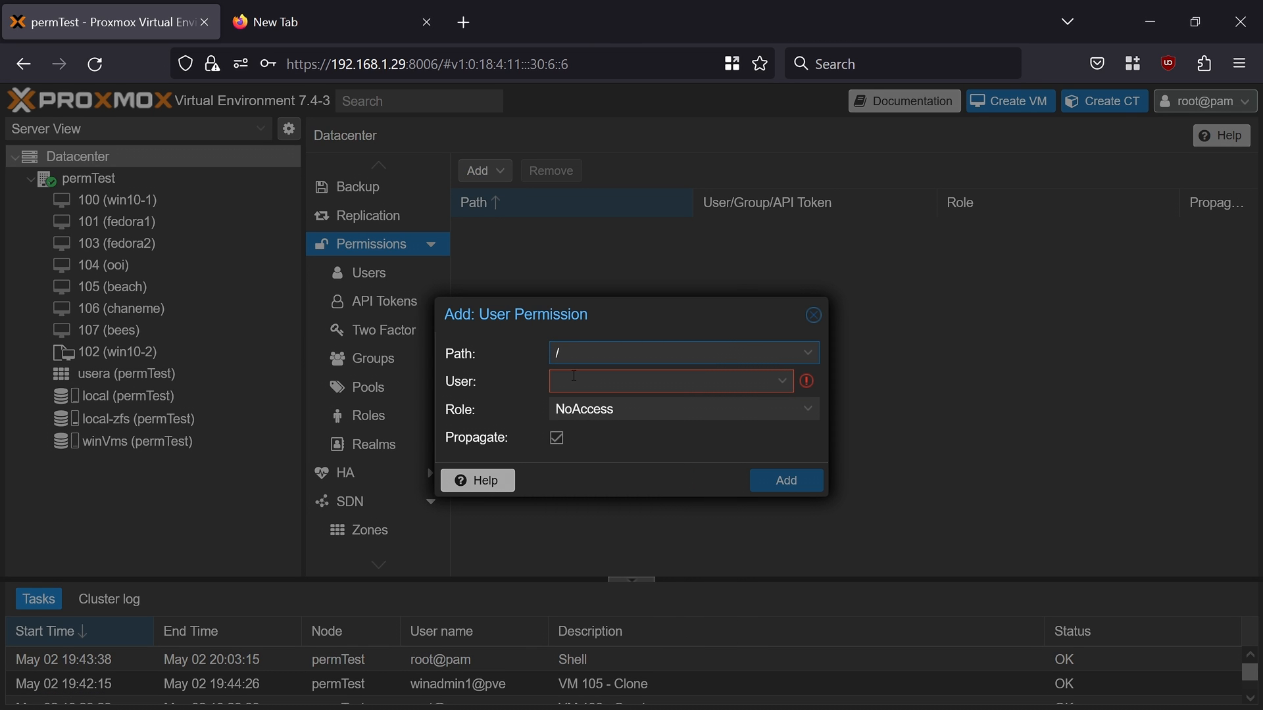
left_click(574, 378)
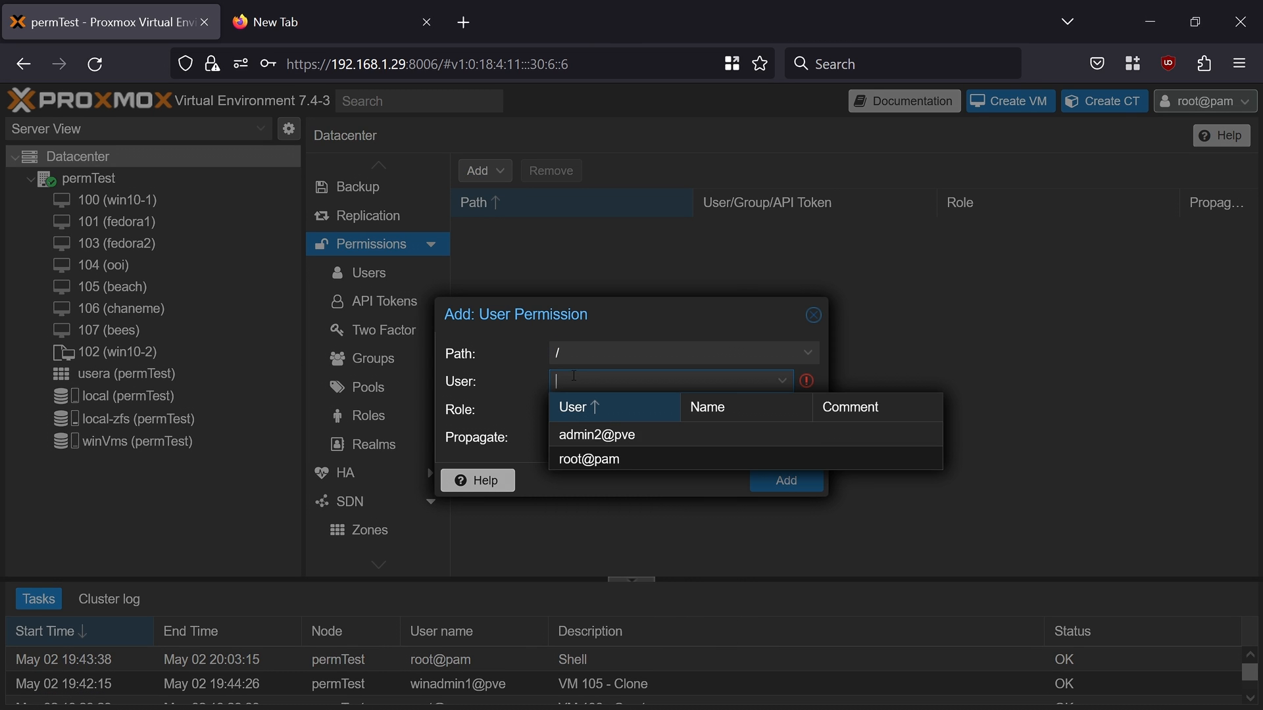
left_click(578, 434)
left_click(570, 410)
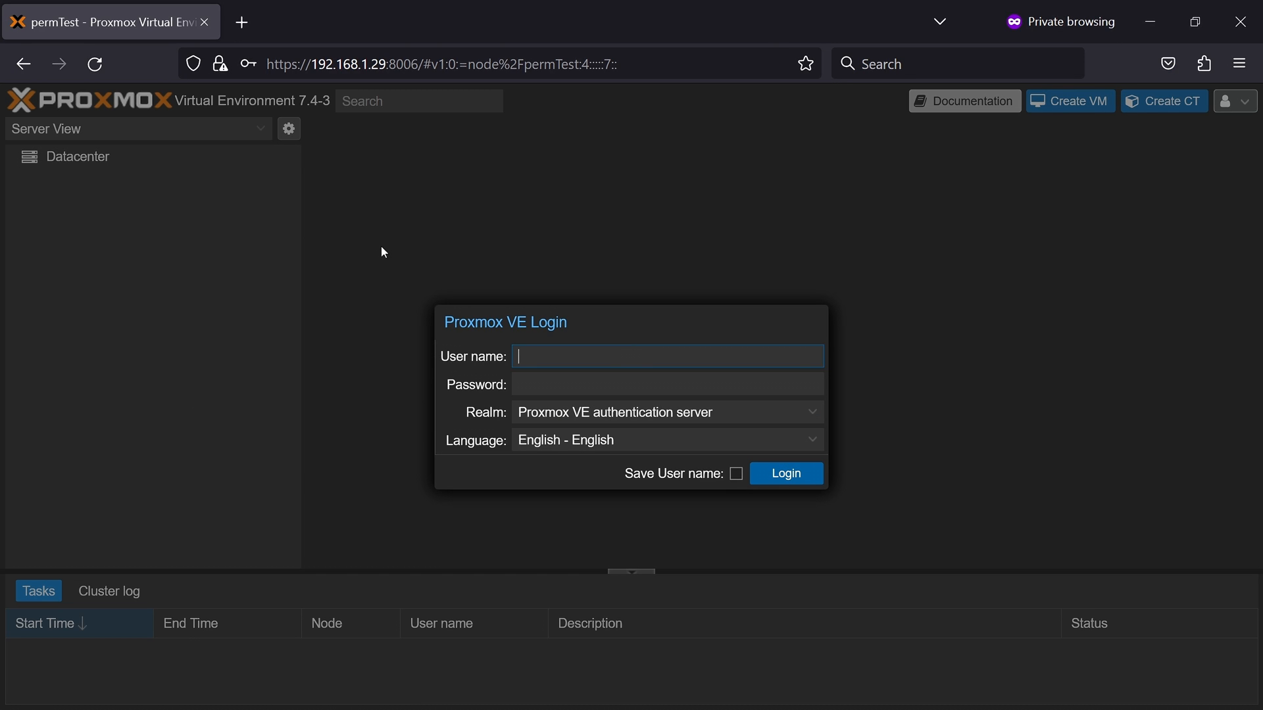
Step: Log in as admin2 in the private browsing window, using the Proxmox VE authentication server realm and the account password
type("admin2")
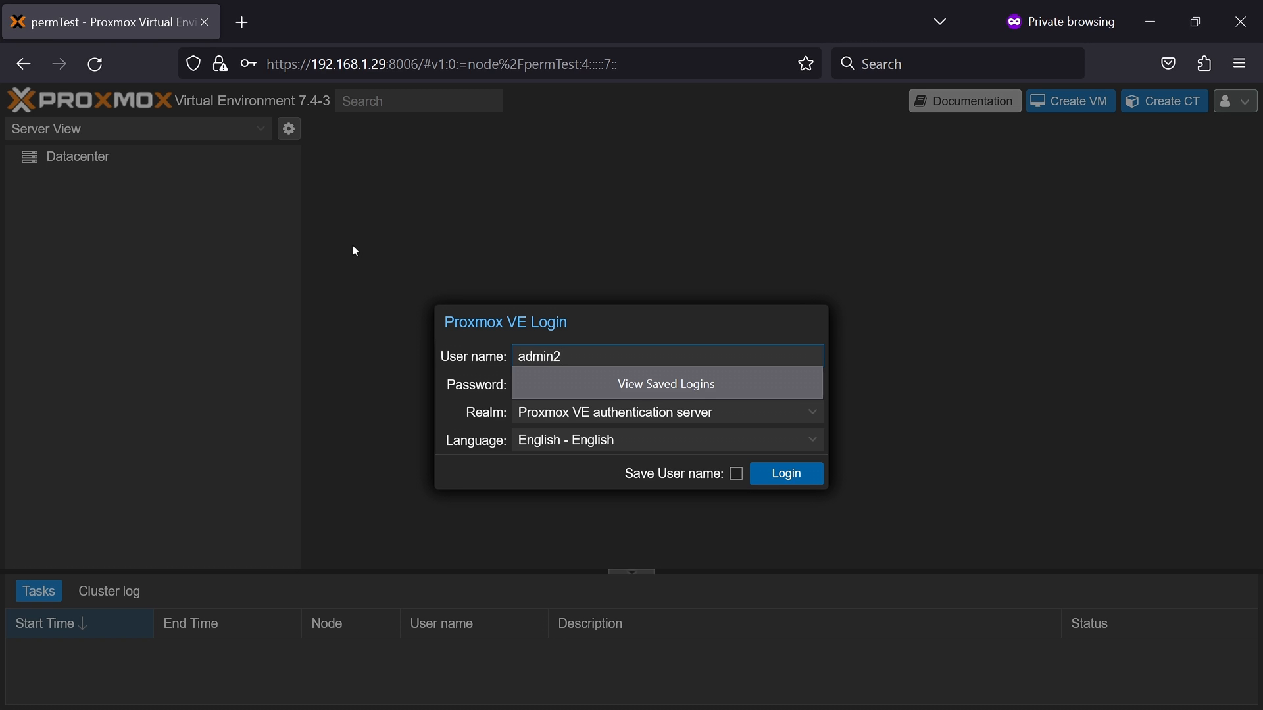
key("Tab")
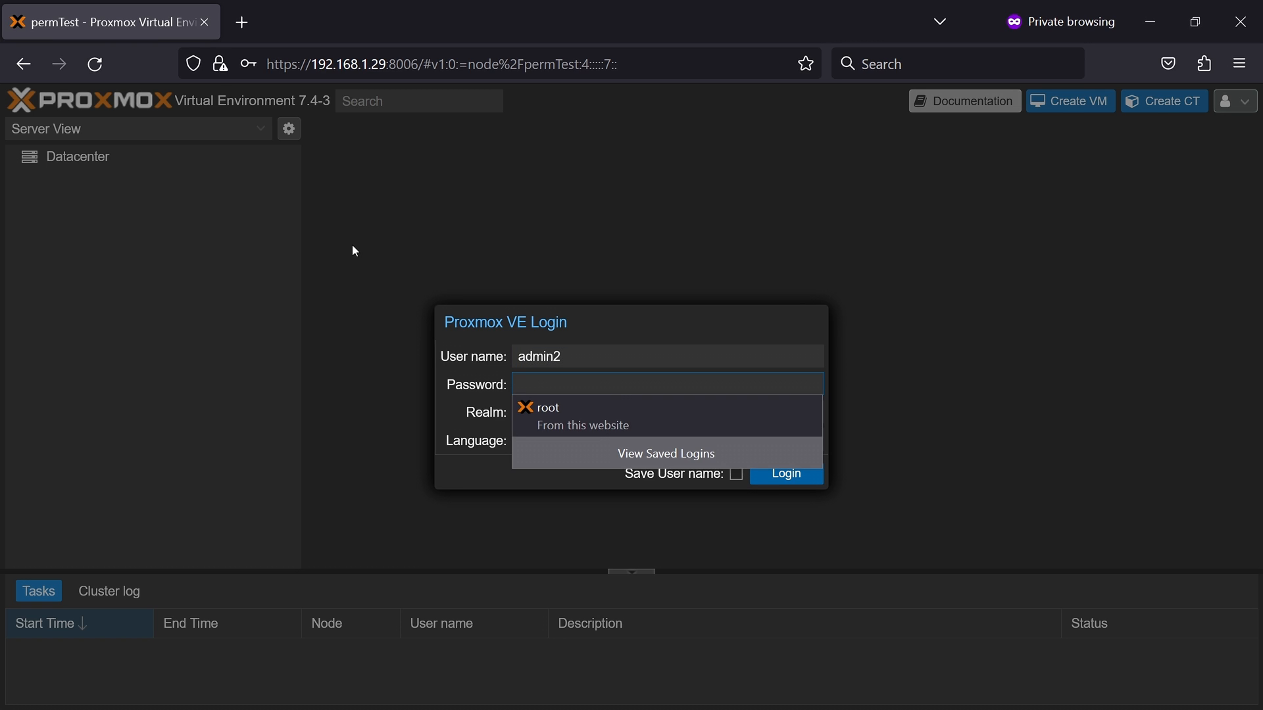
type("*******")
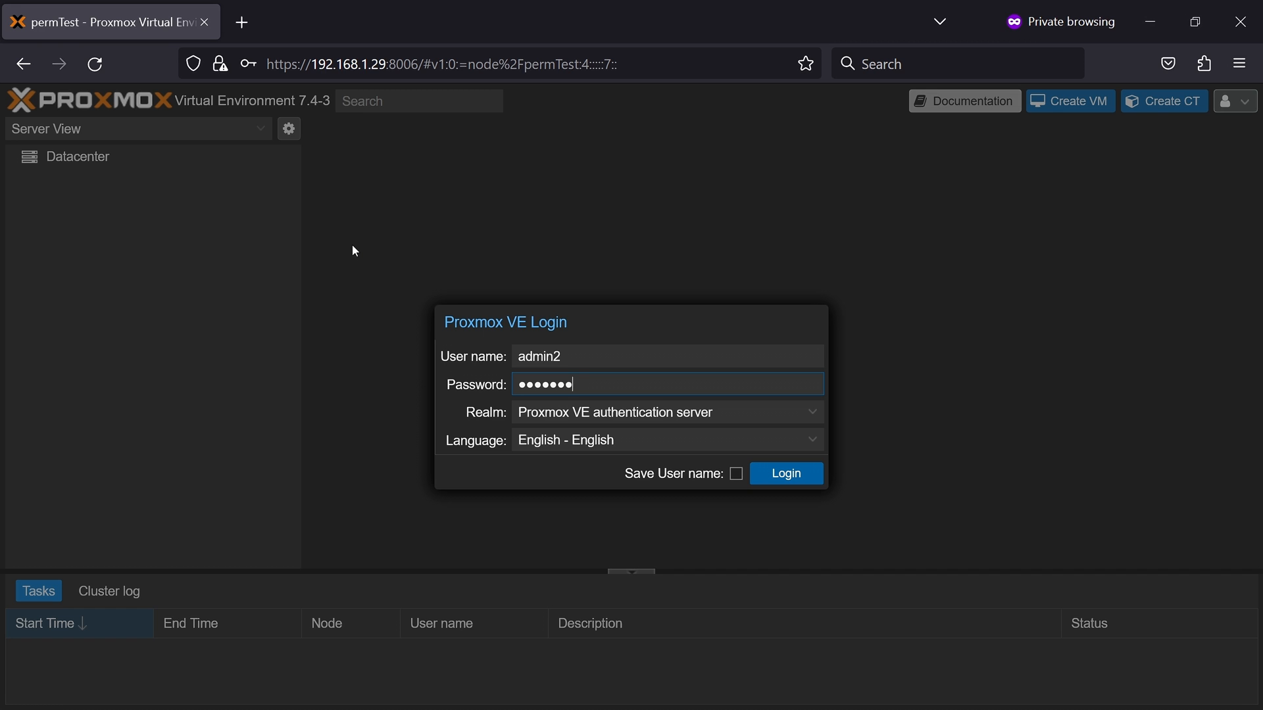
left_click(783, 473)
left_click(632, 440)
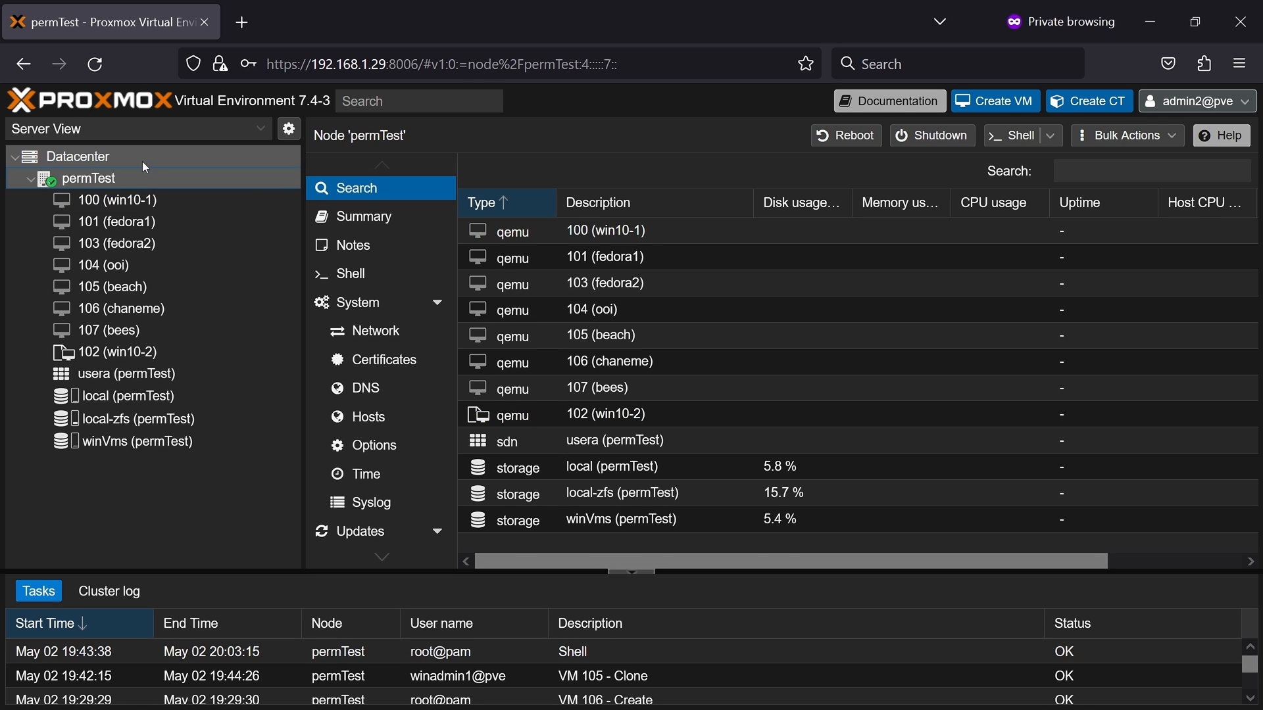
Step: Look through the Datacenter management options available to admin2
left_click(143, 161)
scroll(356, 329, "down", 3)
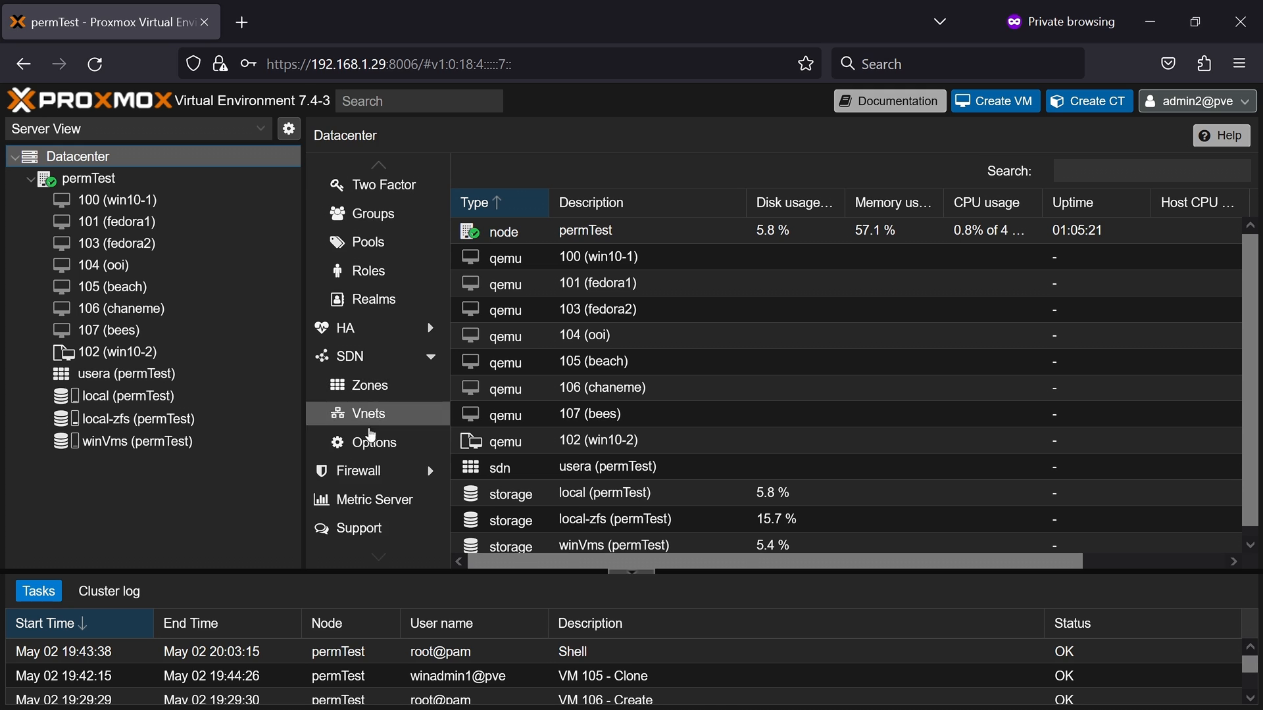
scroll(372, 408, "up", 5)
Step: Try to open the permTest node's shell as admin2, and close the console window
left_click(92, 179)
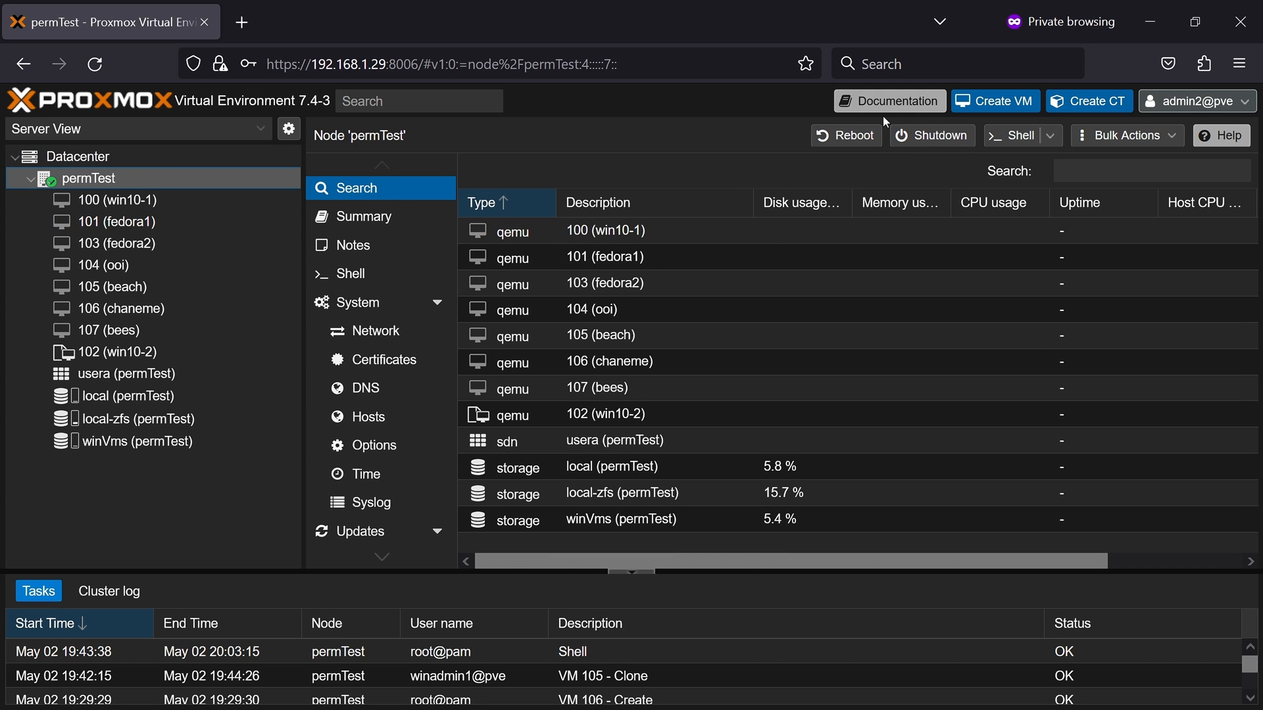
left_click(1017, 136)
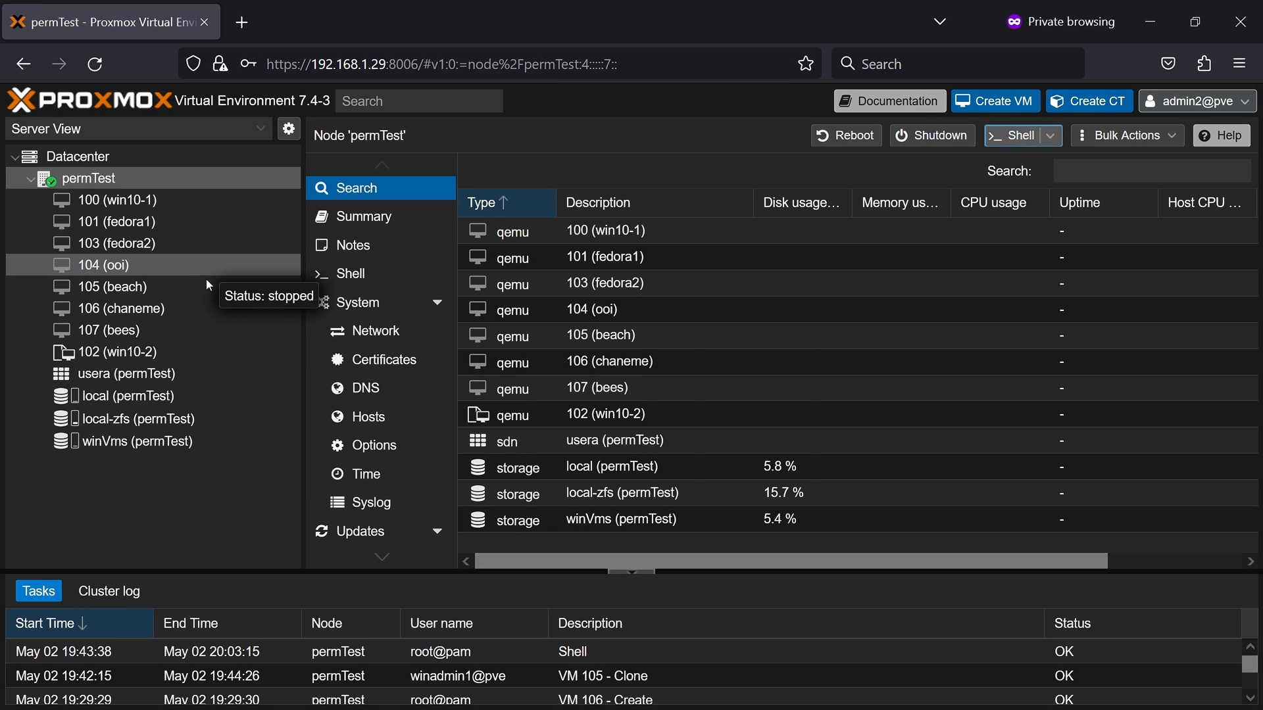
scroll(403, 403, "down", 3)
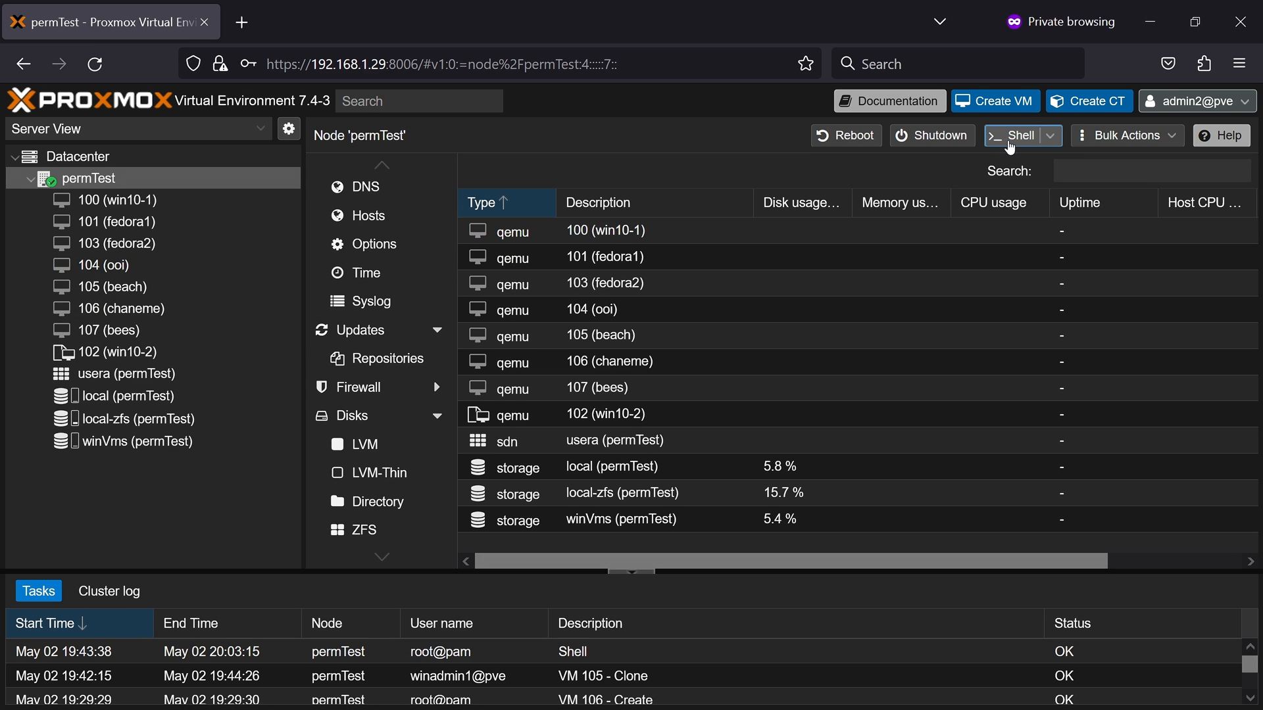
left_click(1010, 138)
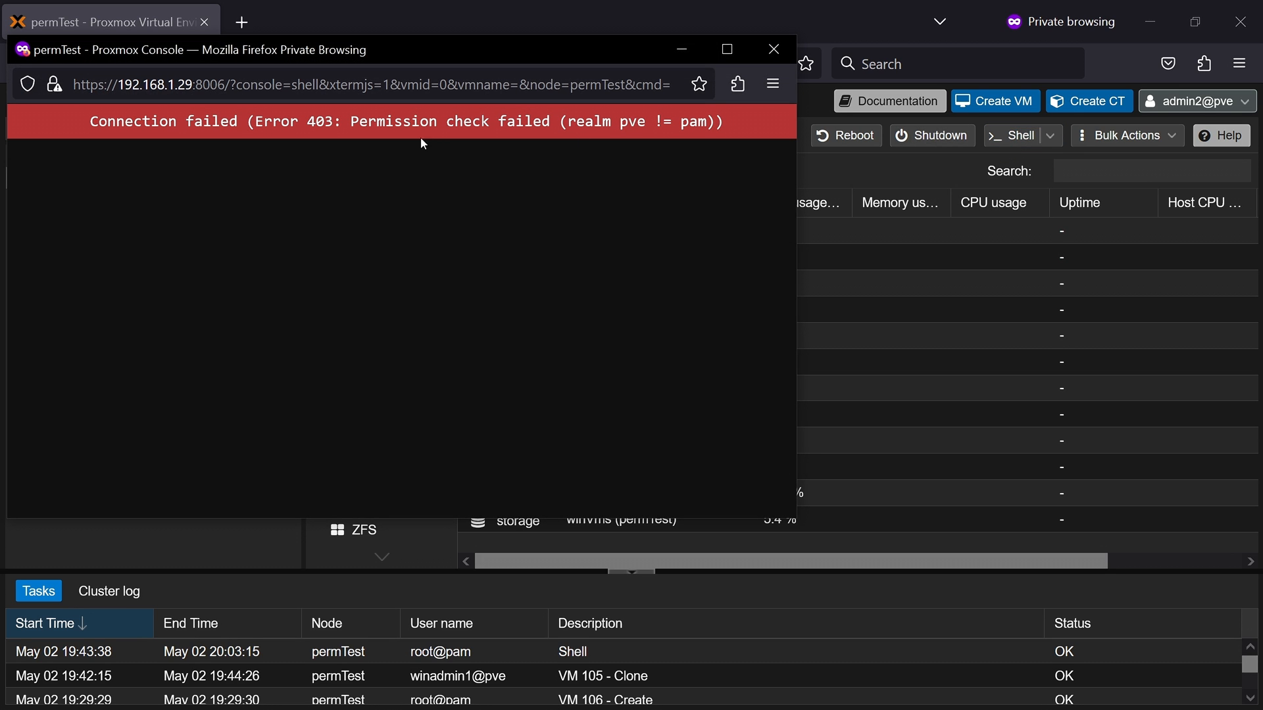
left_click_drag(635, 130, 675, 123)
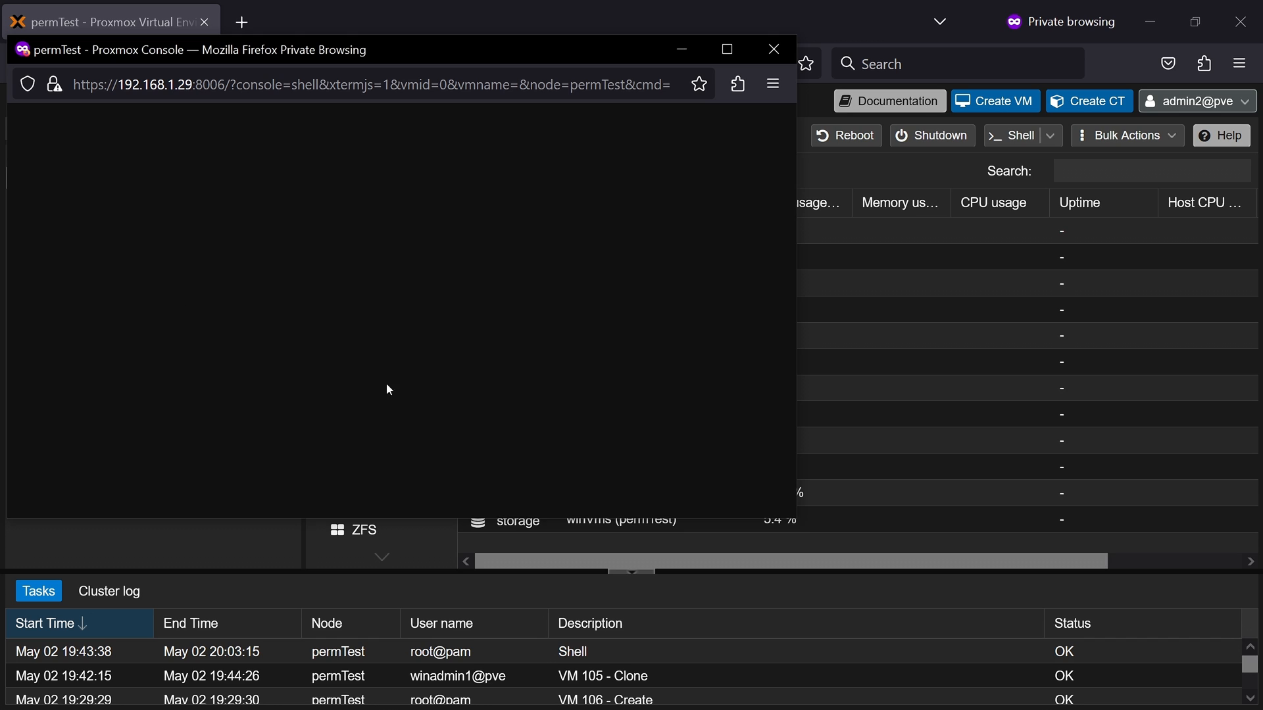
left_click(775, 50)
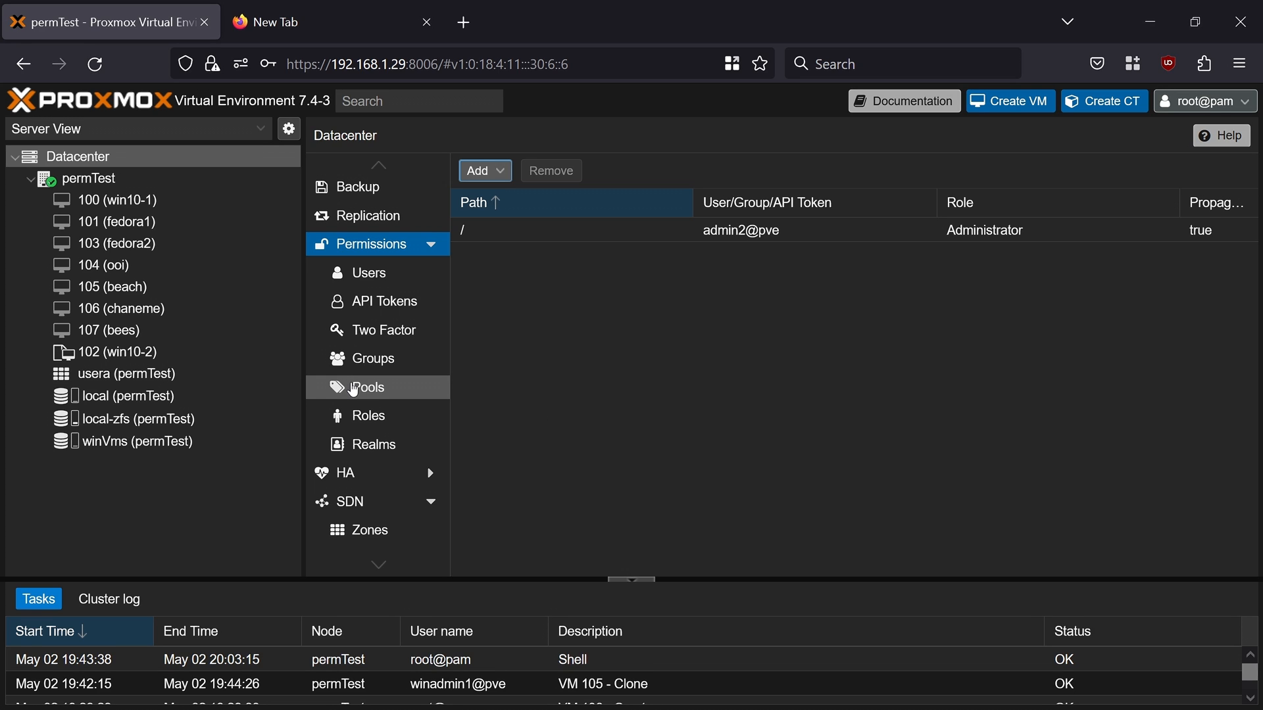
Step: As root, create a resource pool named userAVMS
left_click(353, 389)
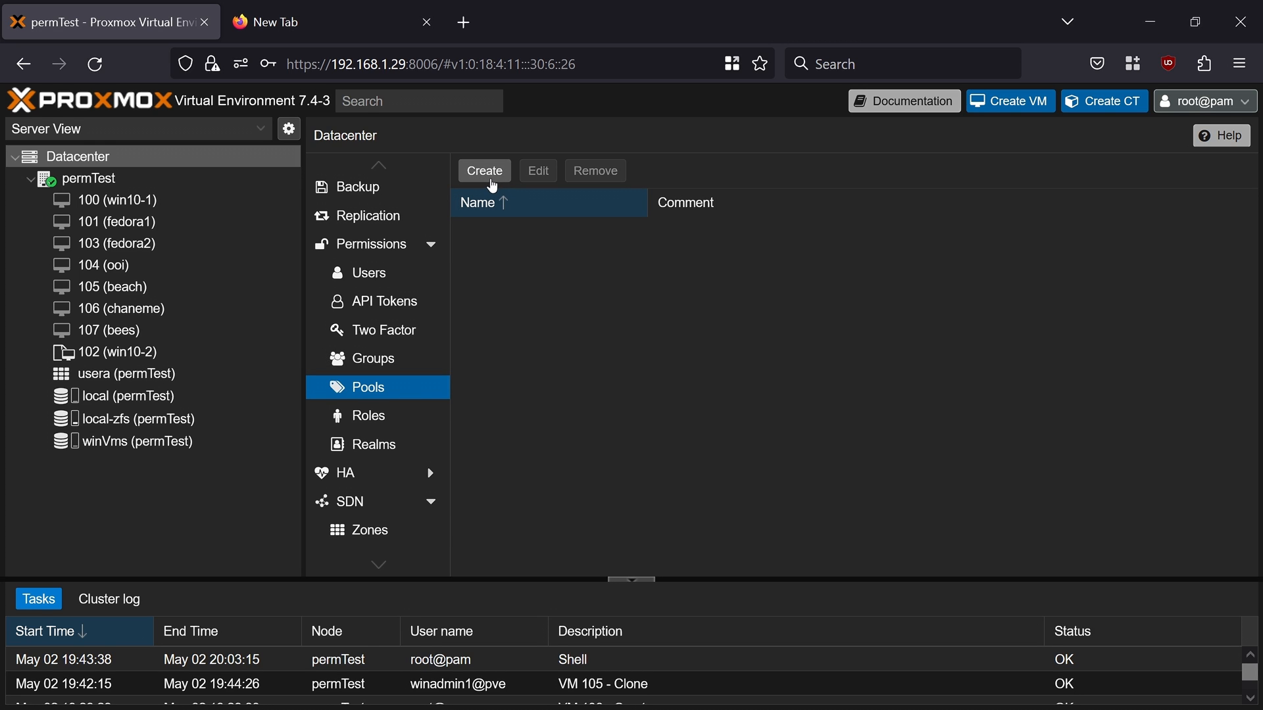
left_click(492, 186)
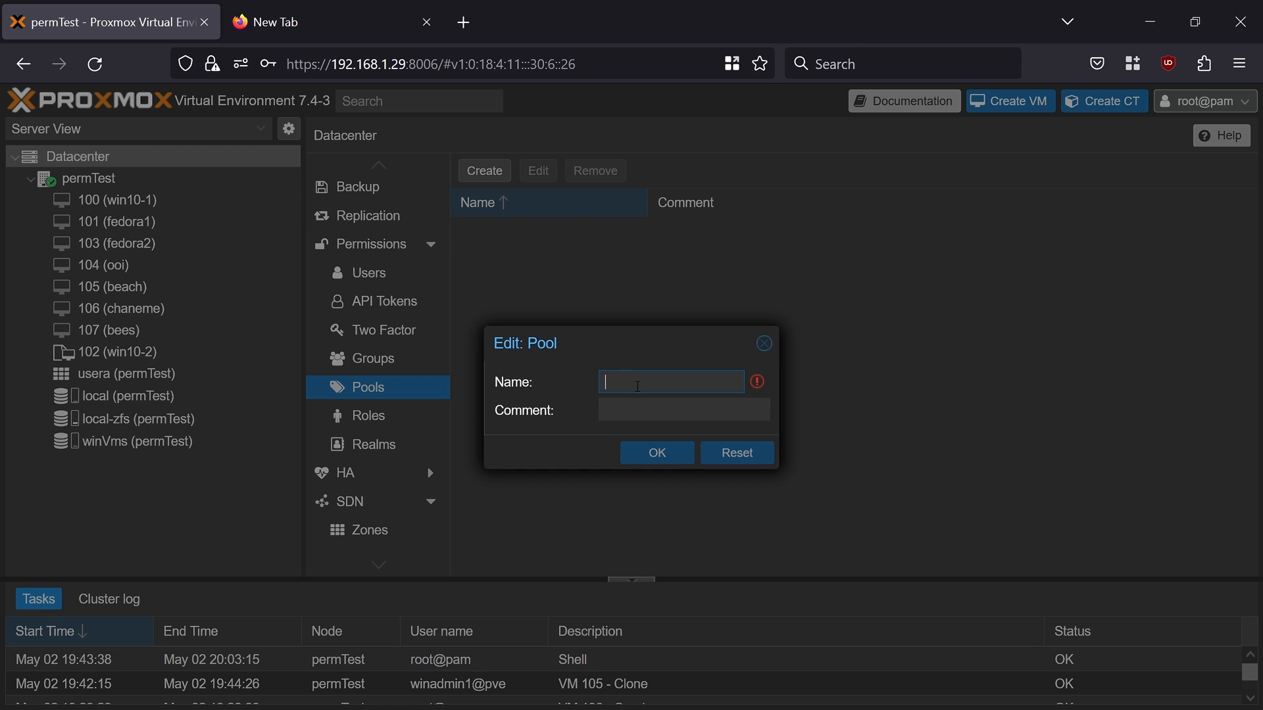
type("userAVMS")
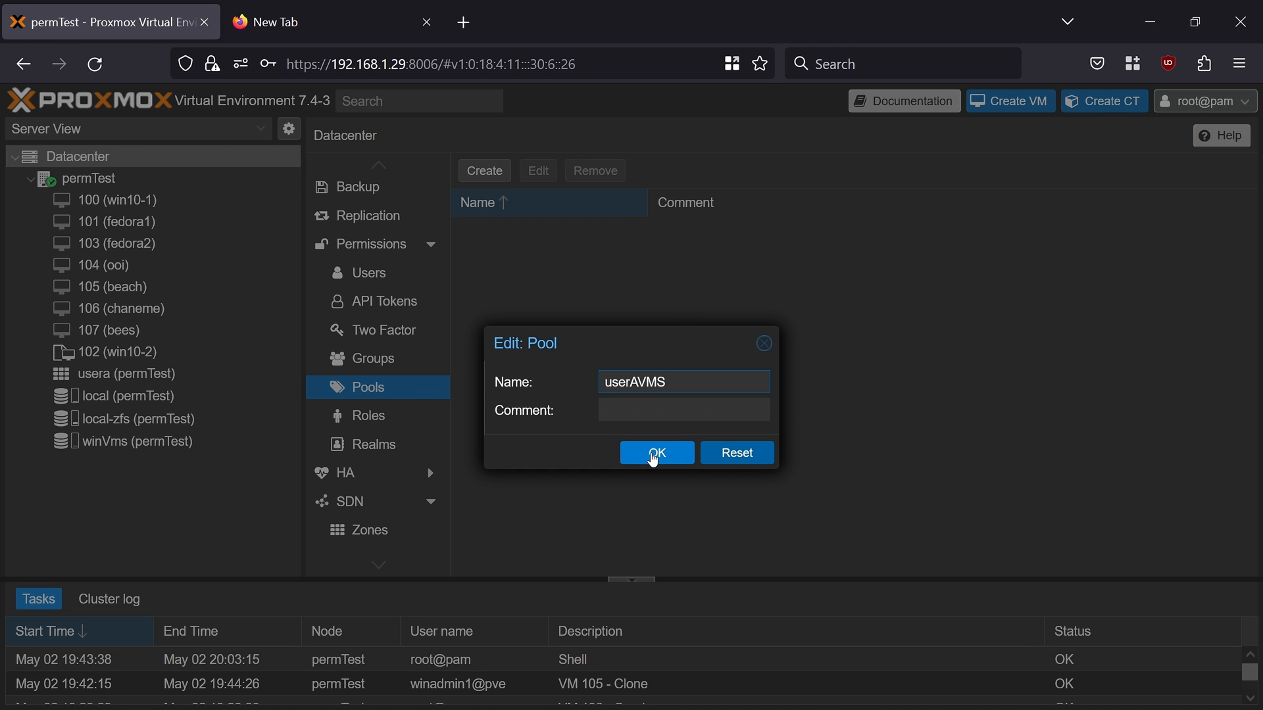
left_click(653, 455)
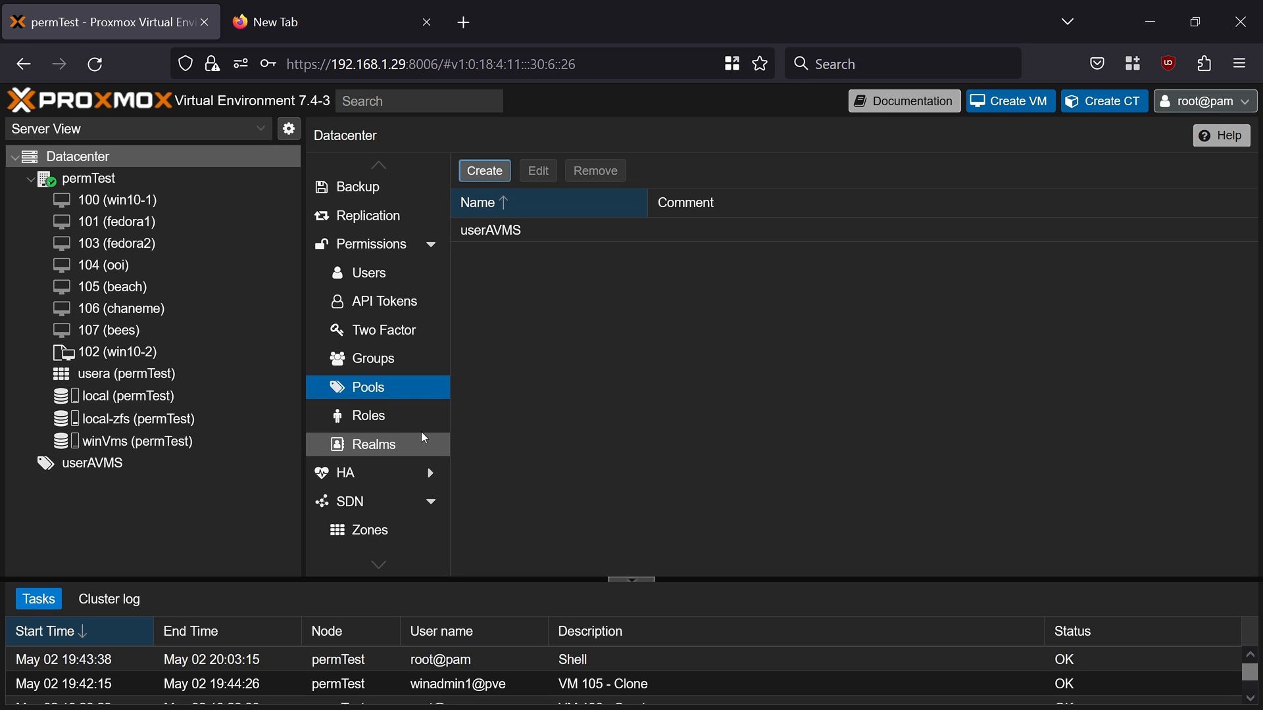
Step: Add a user named usera in the Proxmox VE authentication server realm
left_click(359, 275)
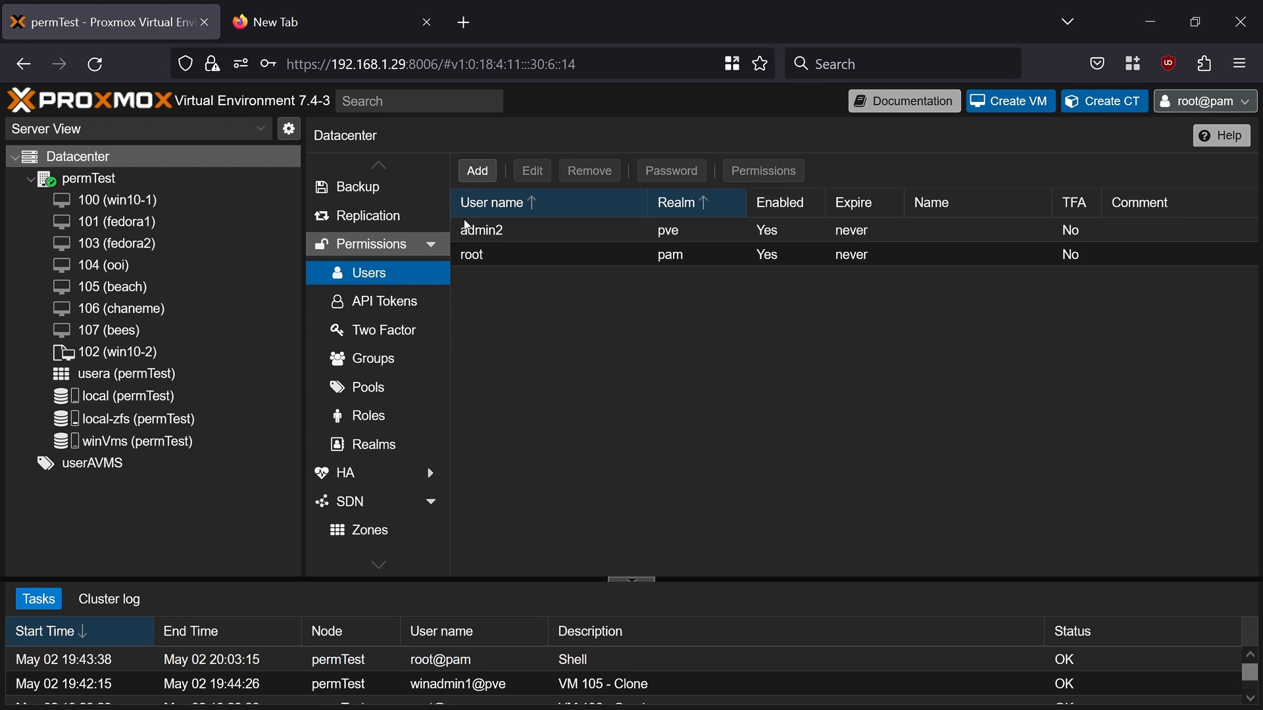
left_click(493, 171)
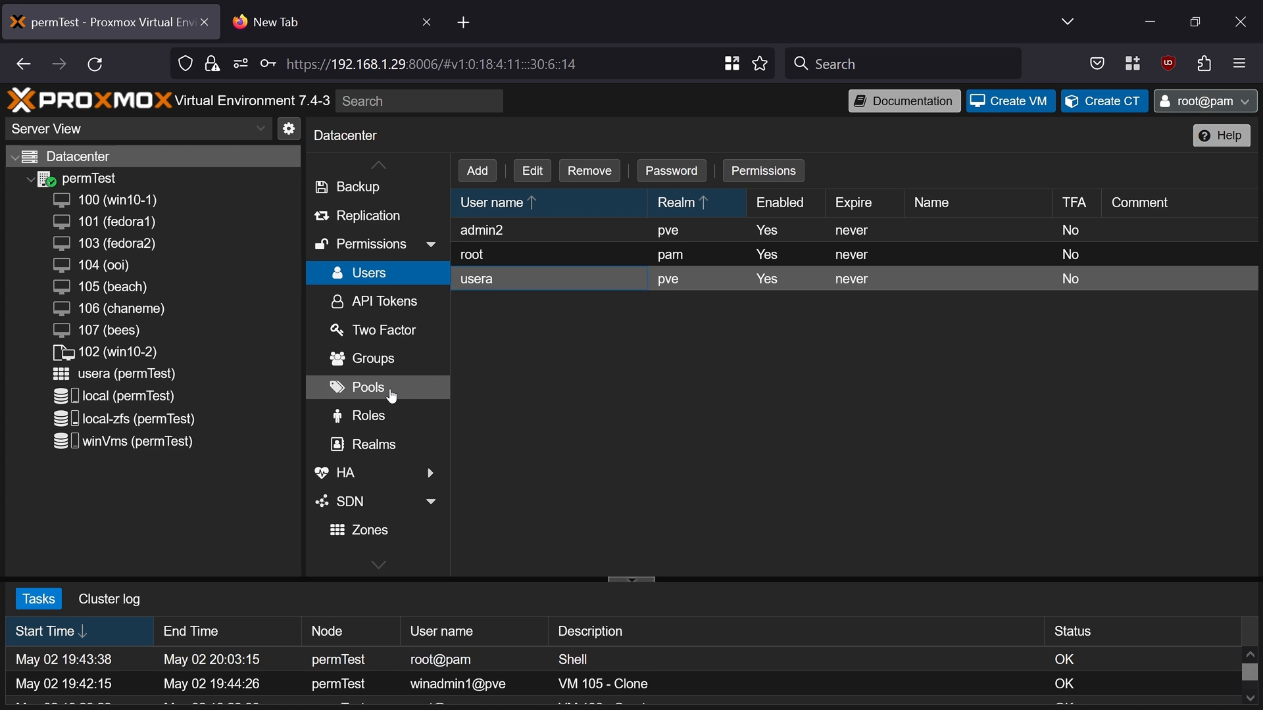
Step: Create a resource pool named useraVMS
left_click(395, 394)
left_click(485, 171)
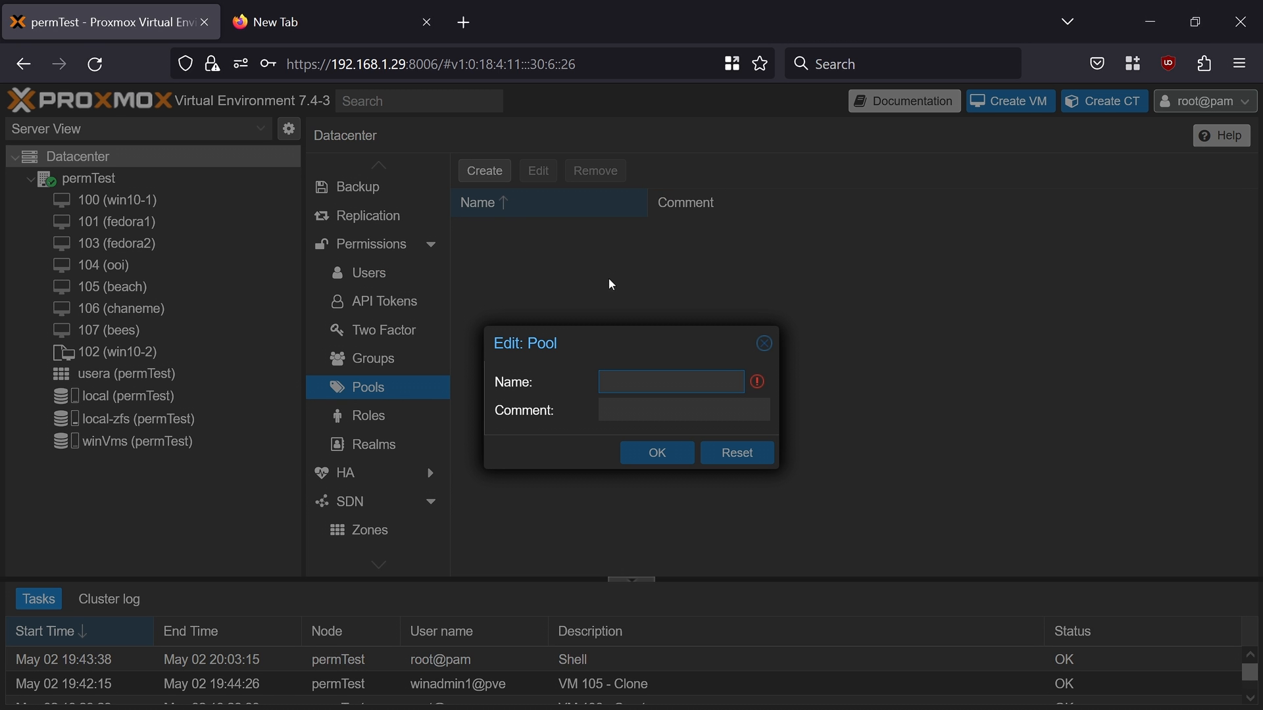
type("useraVMS")
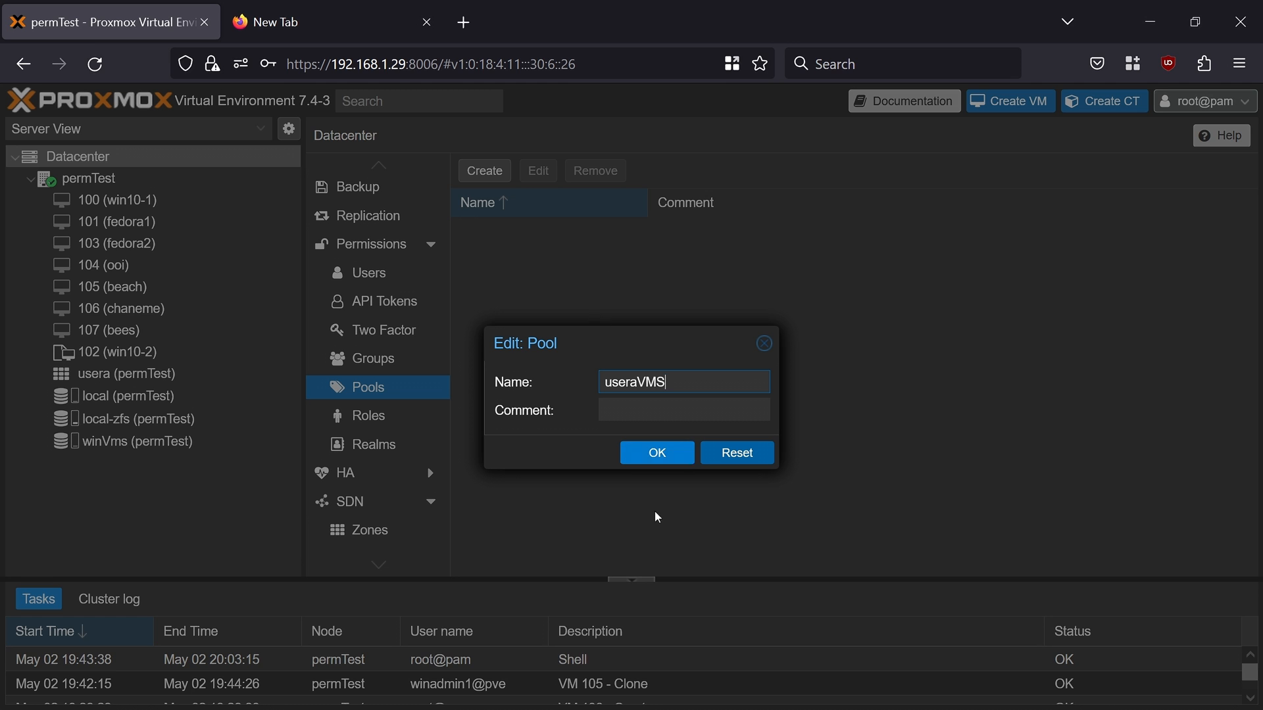
left_click(654, 455)
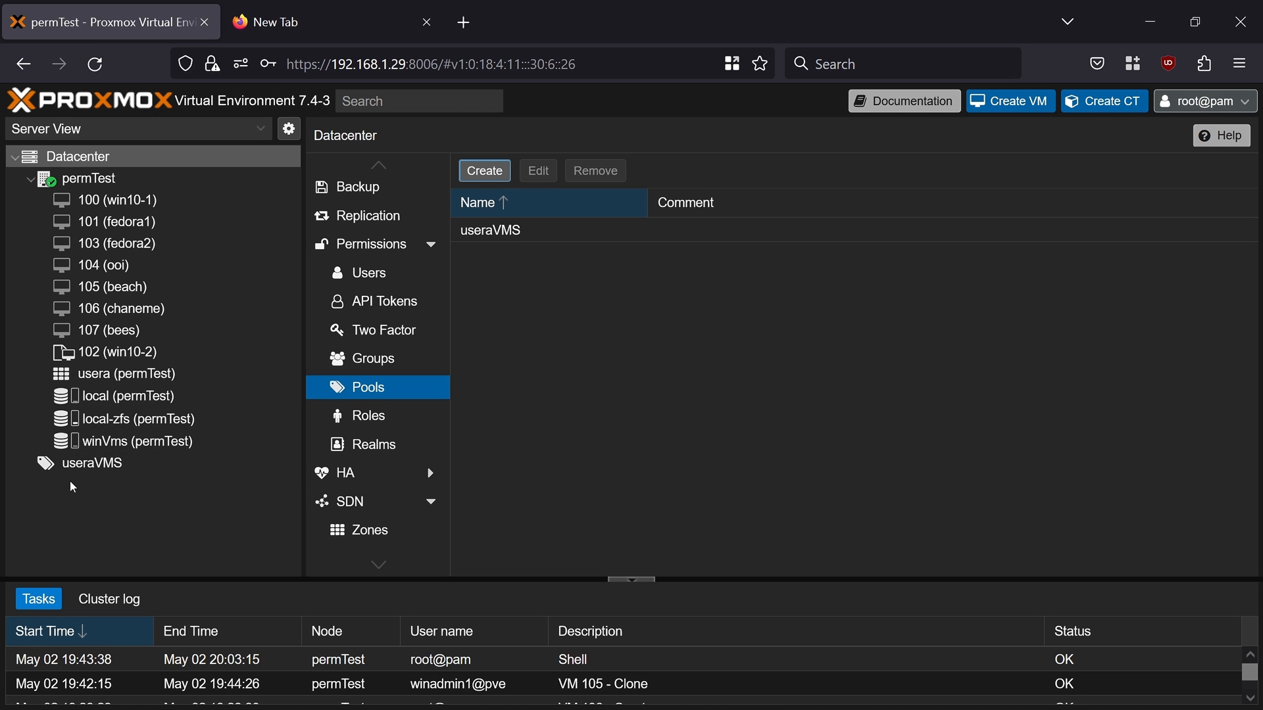
Step: Add the winVms storage as a member of the useraVMS resource pool
left_click(117, 470)
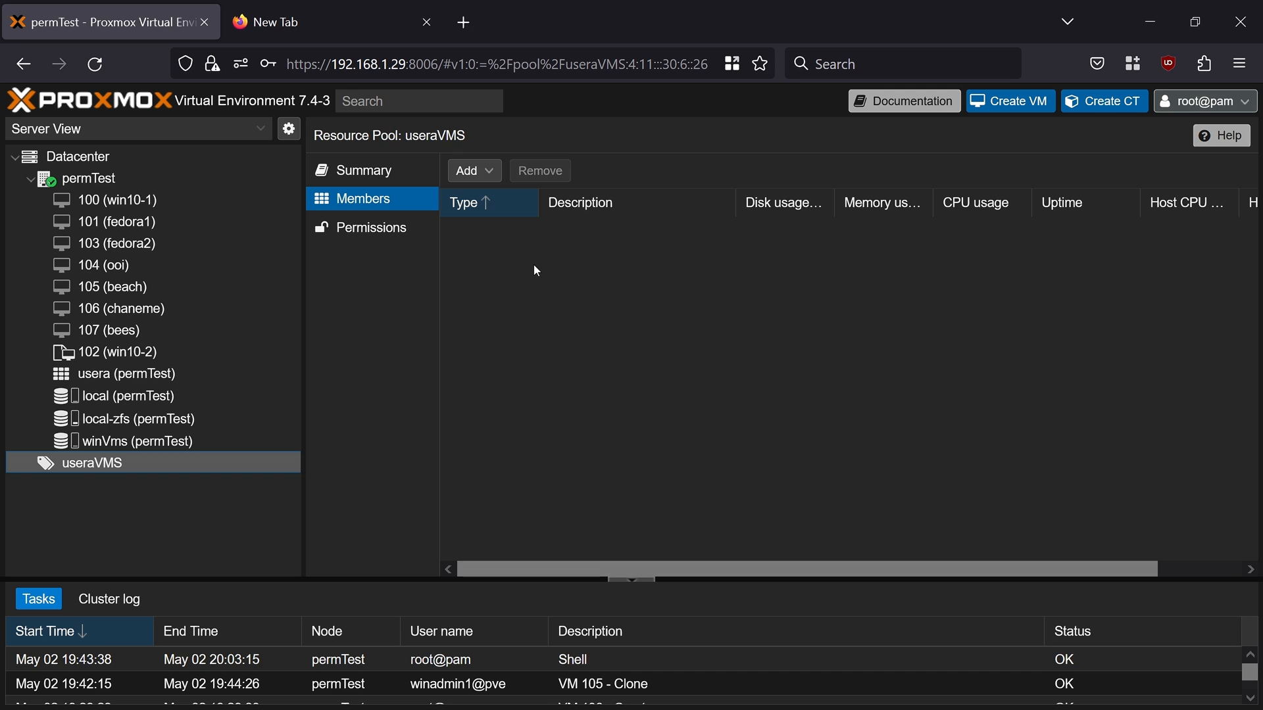
left_click(474, 171)
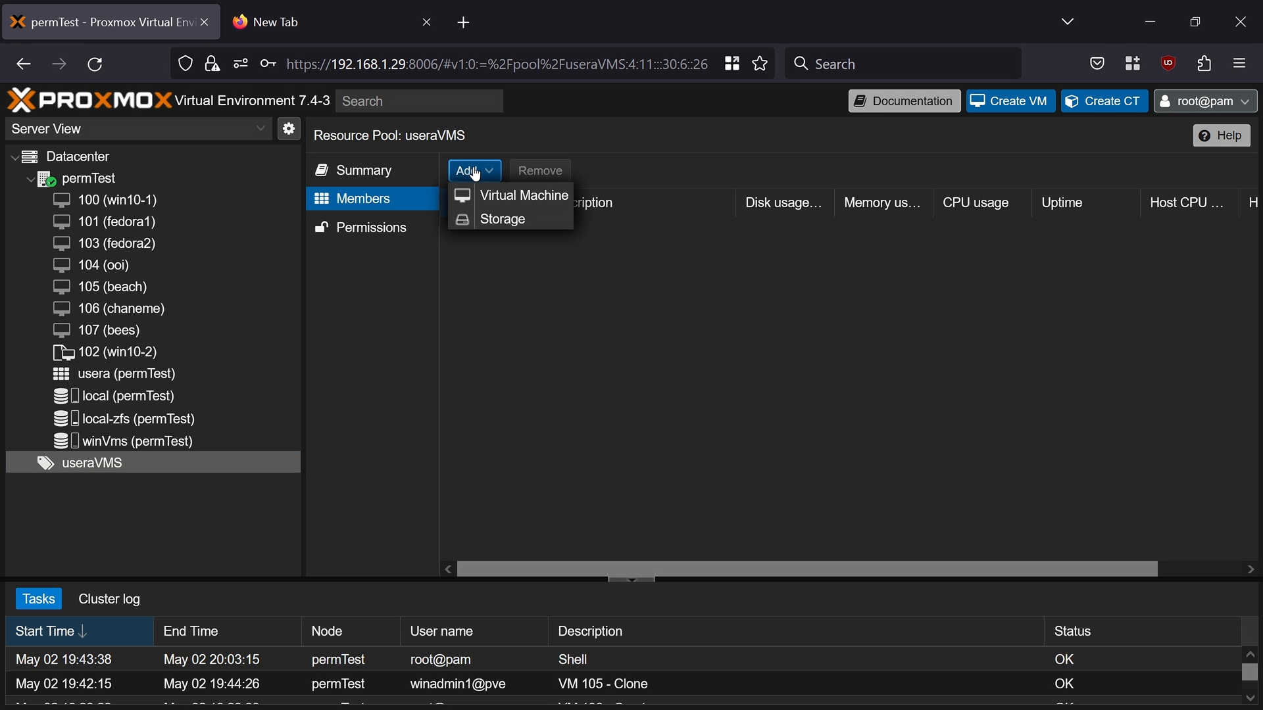
left_click(493, 219)
left_click(713, 395)
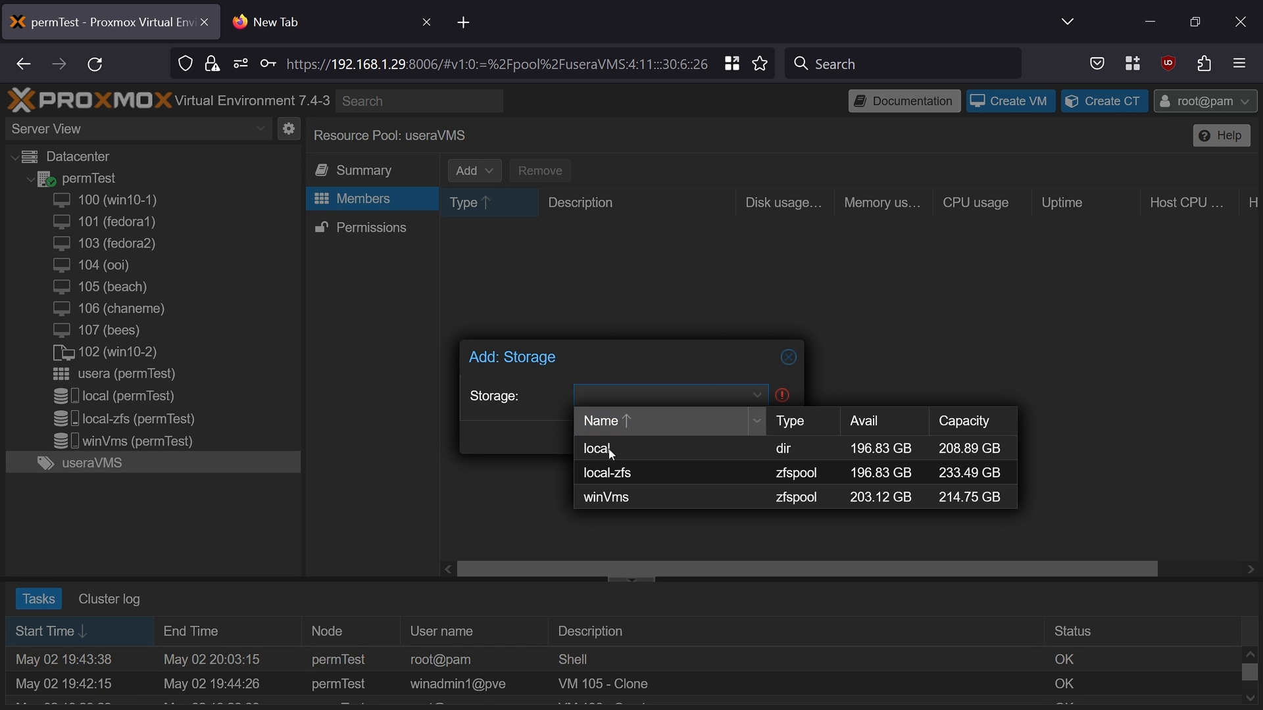
left_click(629, 500)
left_click(757, 439)
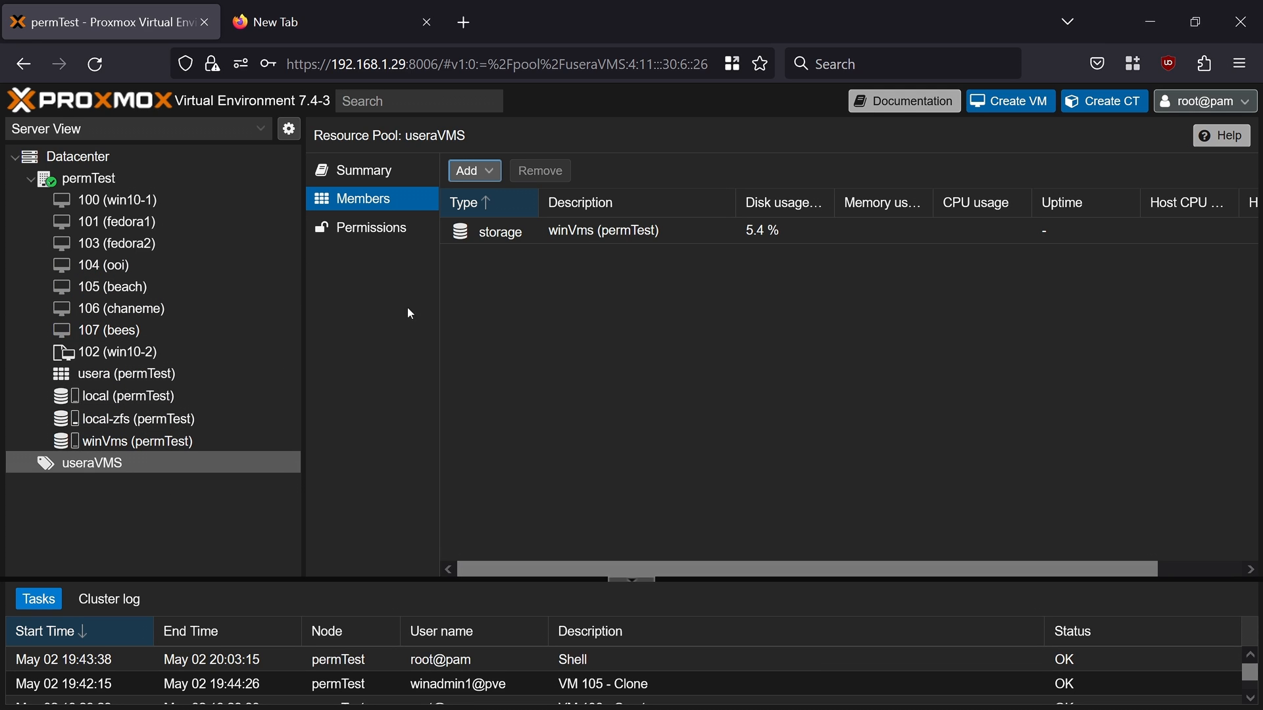
left_click(504, 230)
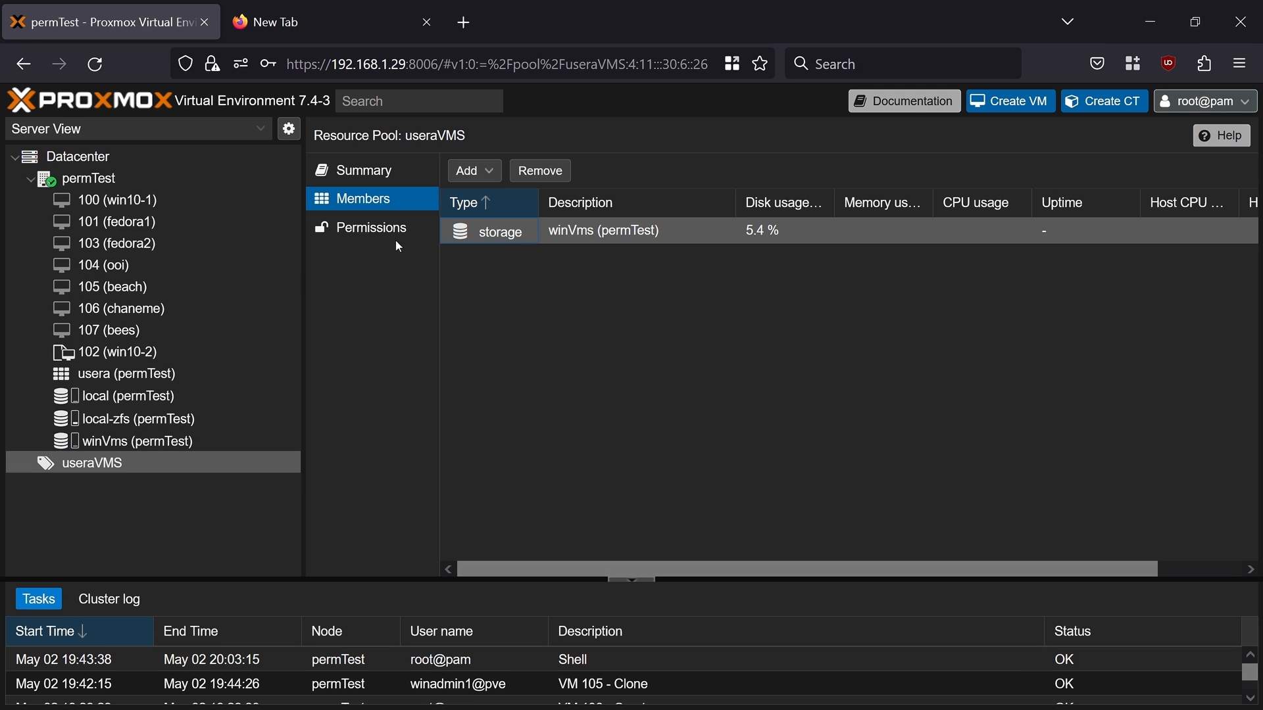
Step: Add a datacenter user permission giving usera@pve the PVEAdmin role on the path /pool/useraVMS, with propagation on
left_click(125, 459)
left_click(59, 161)
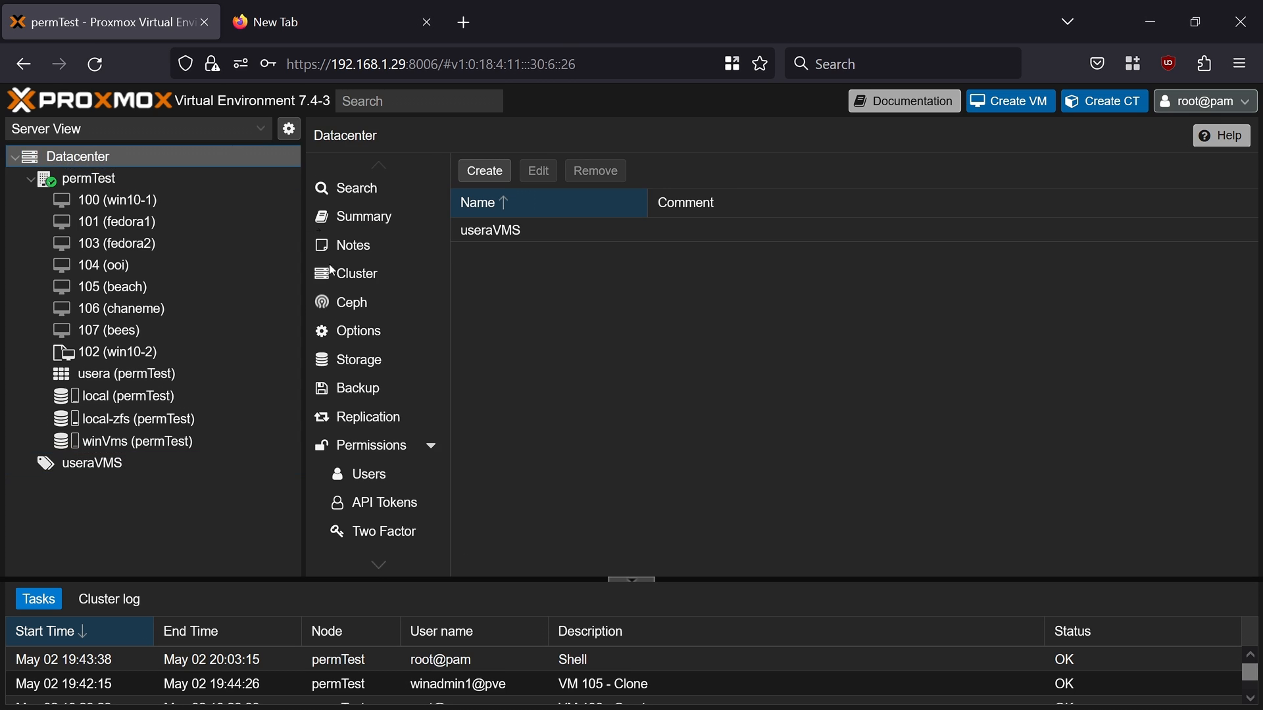
left_click(368, 447)
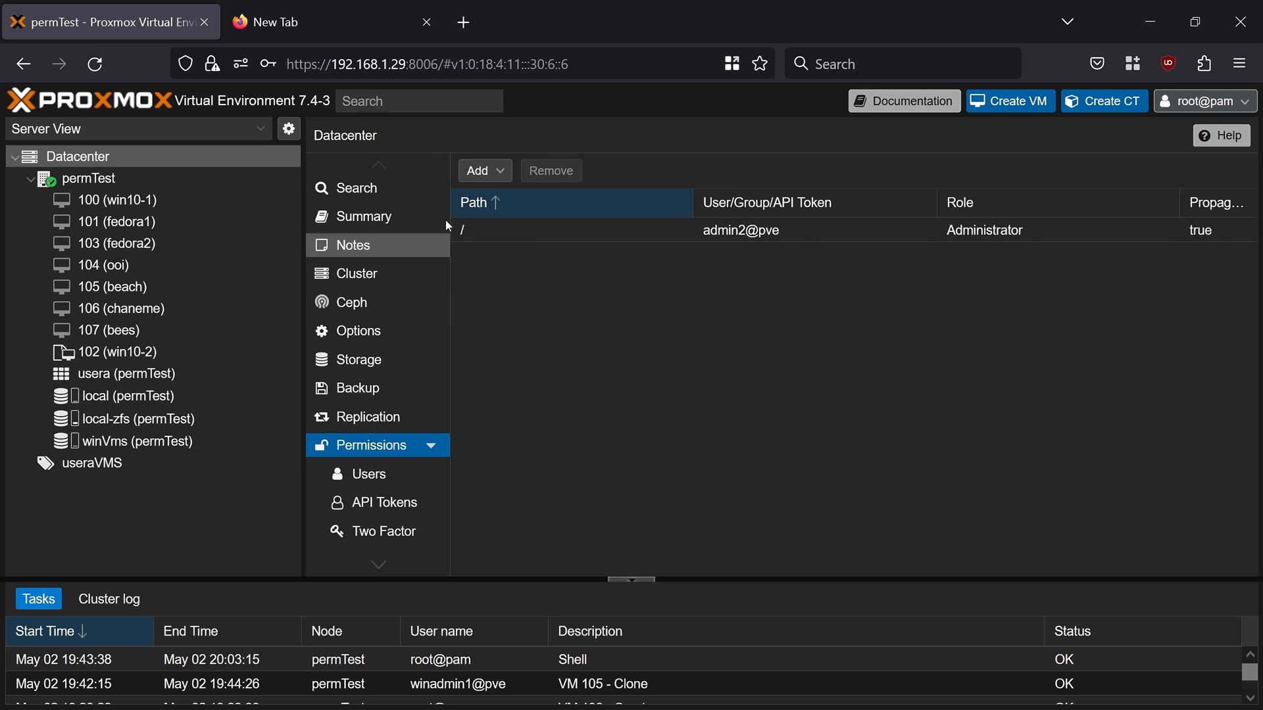
left_click(480, 173)
left_click(506, 220)
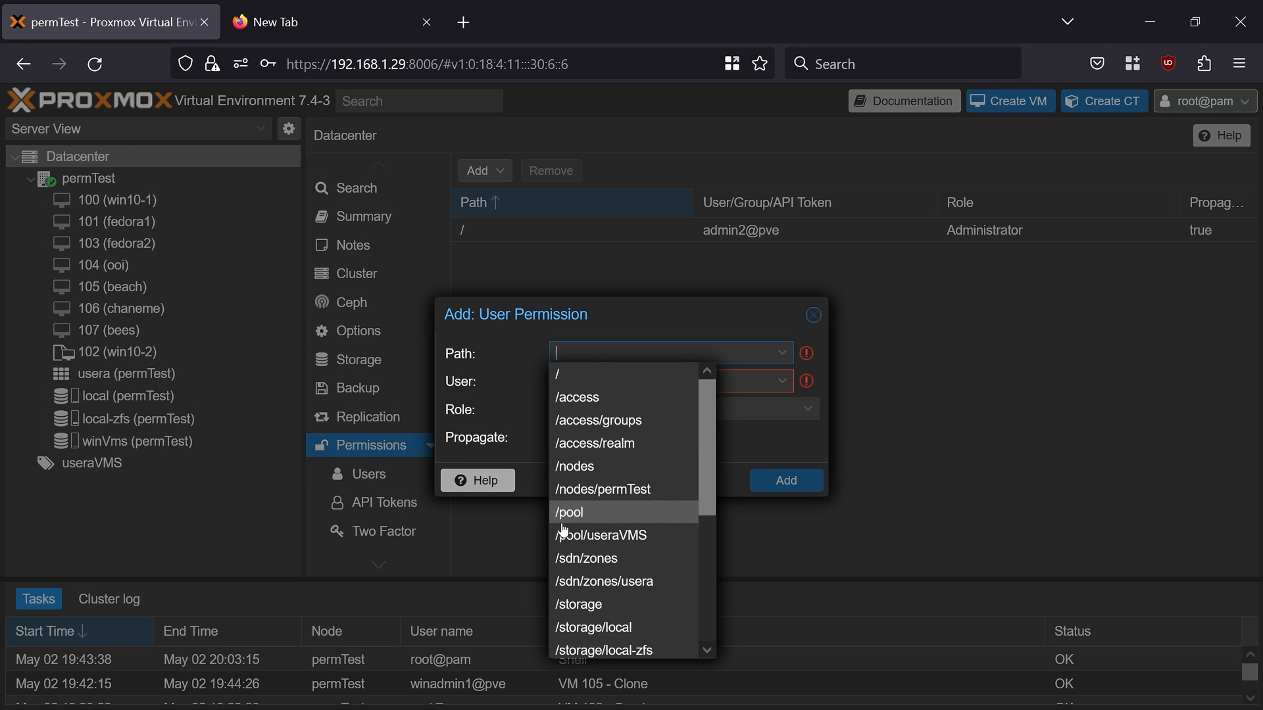
left_click(642, 536)
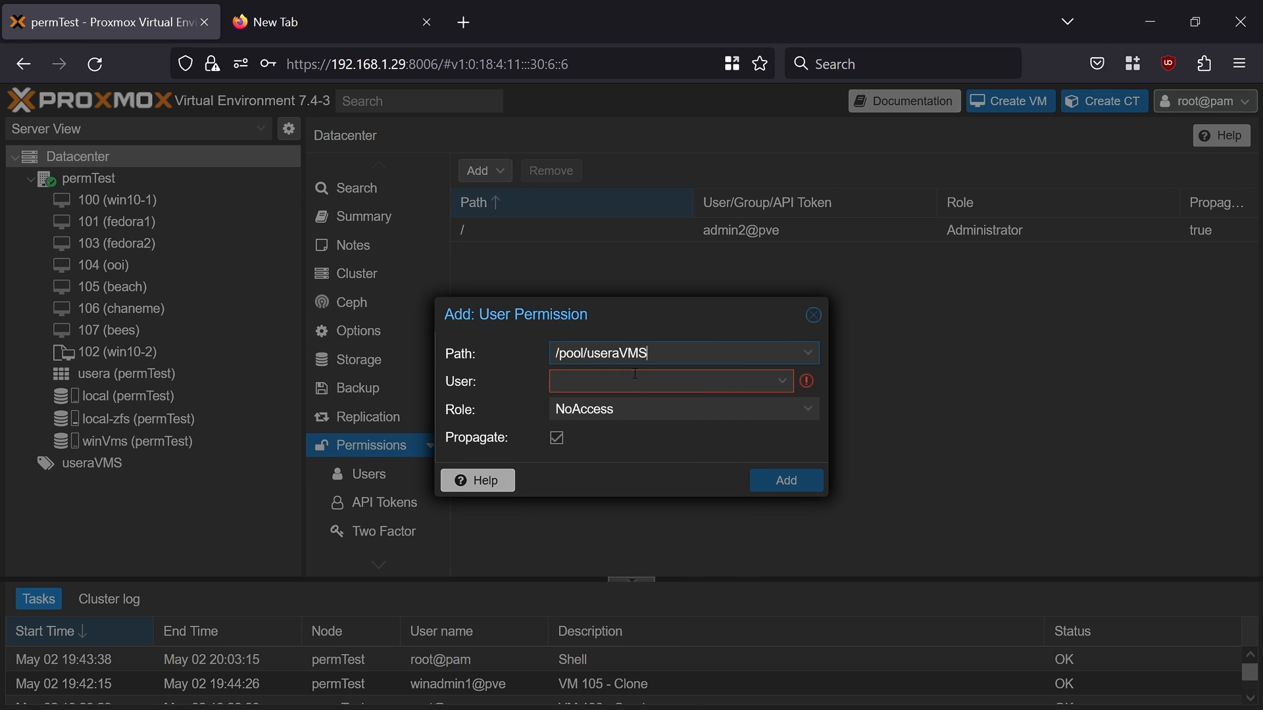
left_click(636, 379)
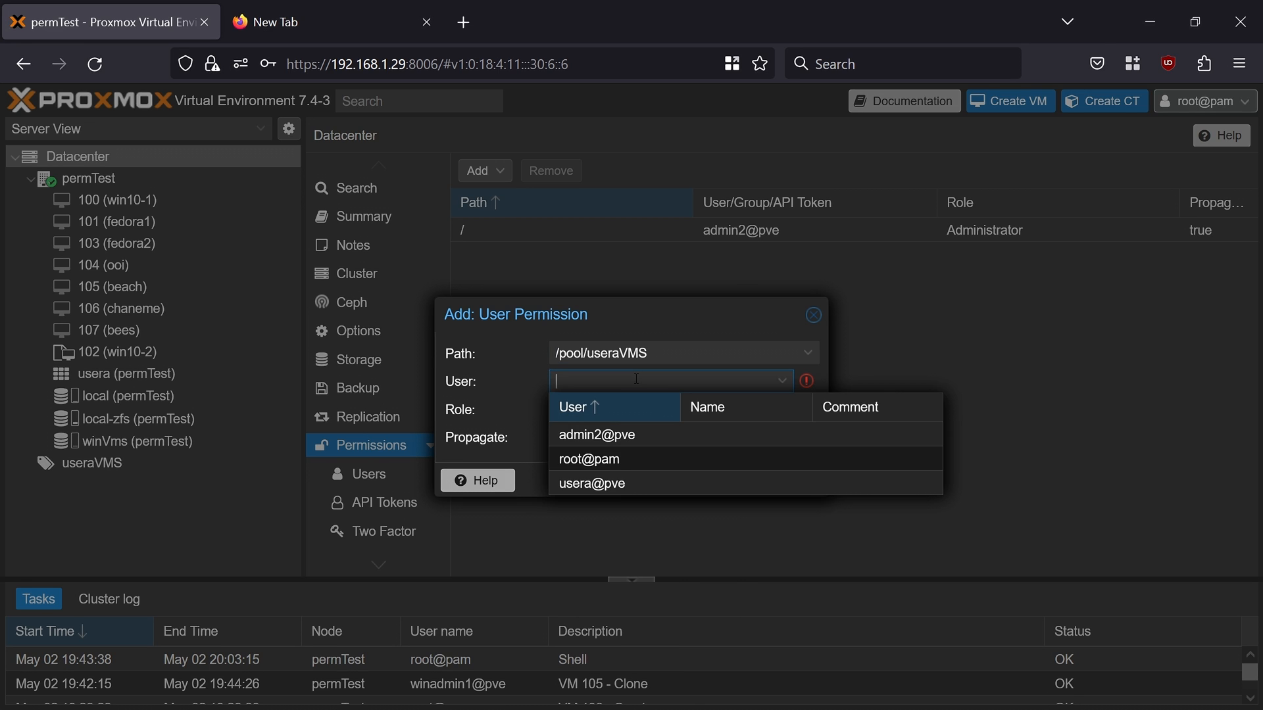
left_click(598, 484)
left_click(606, 414)
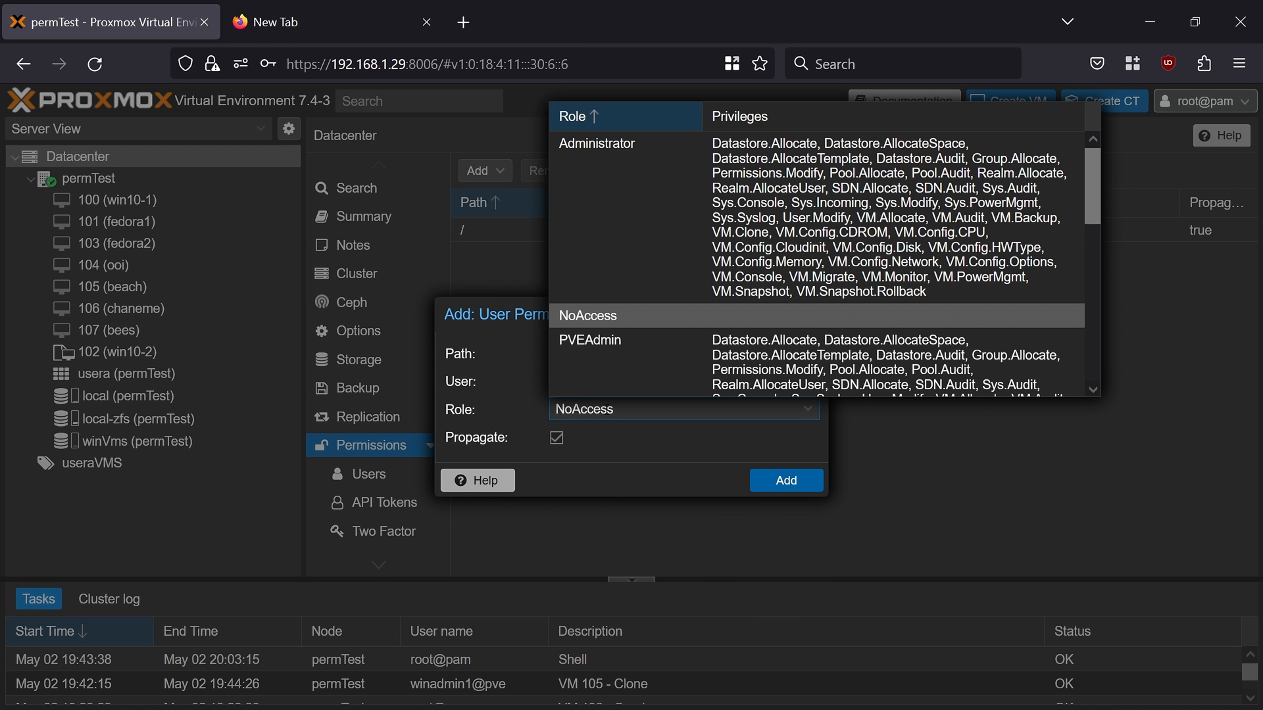
scroll(676, 350, "down", 2)
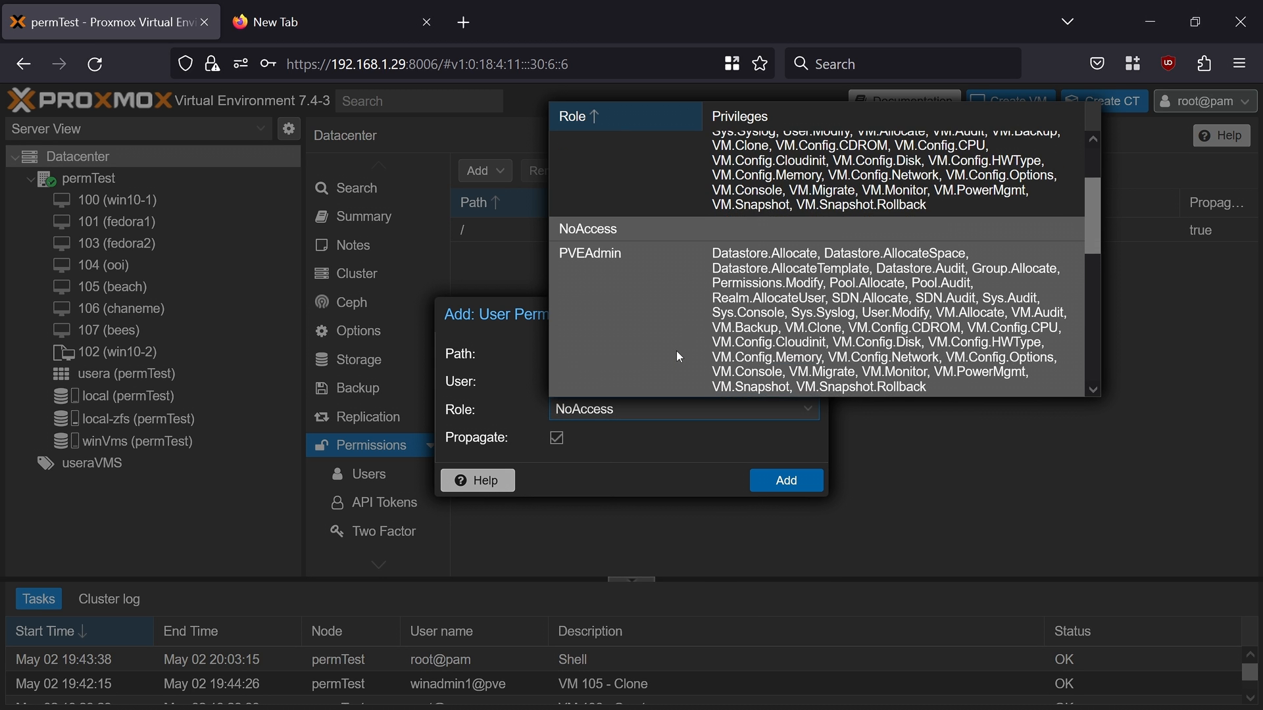
scroll(676, 350, "down", 2)
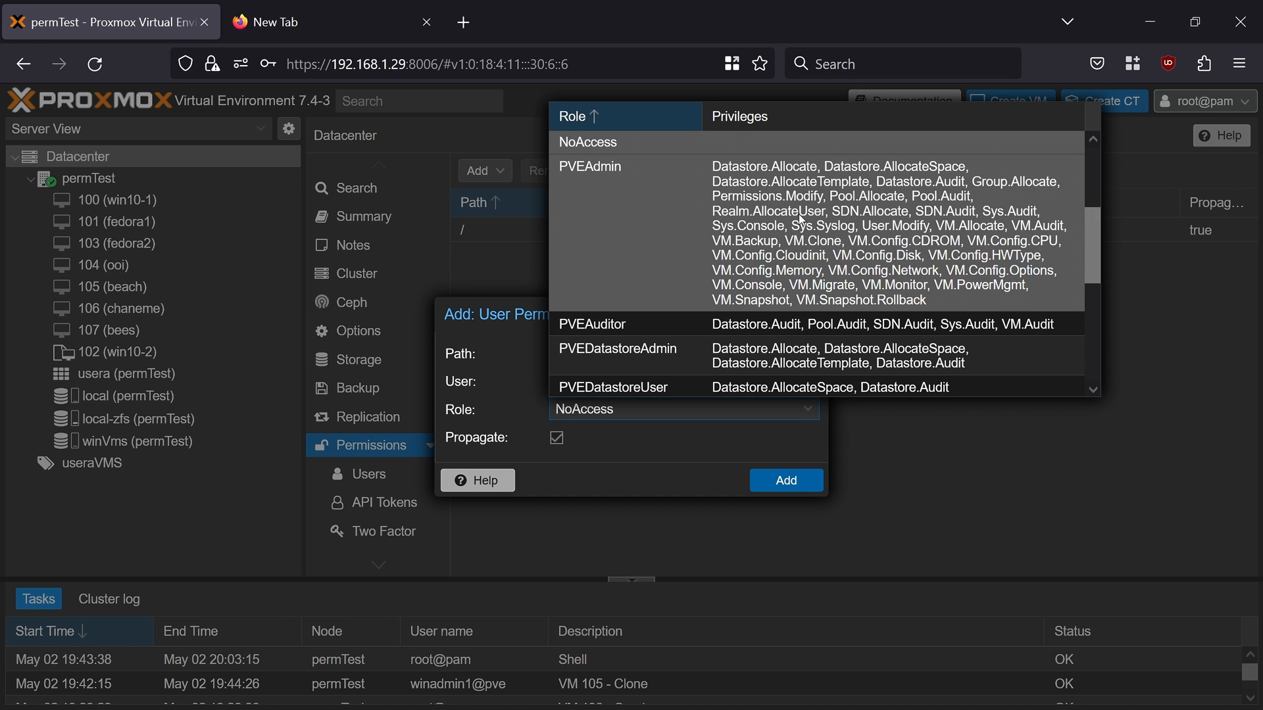
left_click(917, 216)
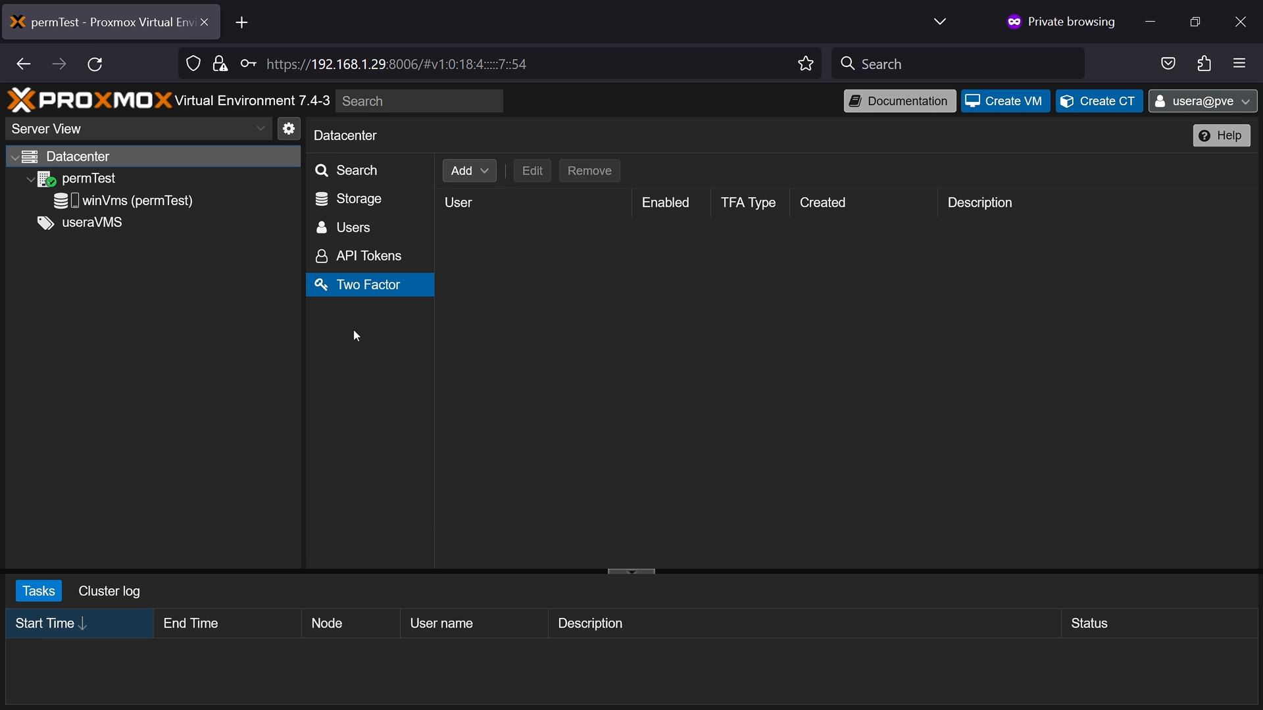
Step: As usera, examine the accessible datacenter resources, users and two-factor settings, and the permTest node's available actions and task history
left_click(364, 171)
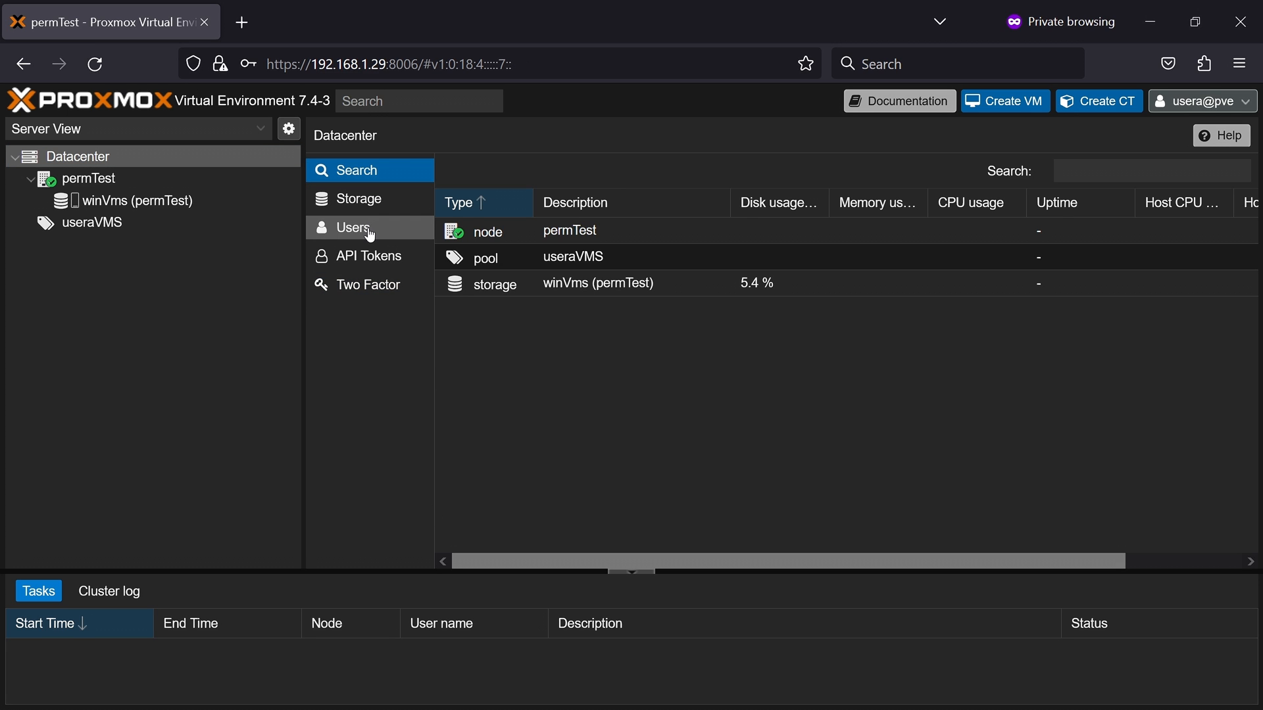
left_click(369, 234)
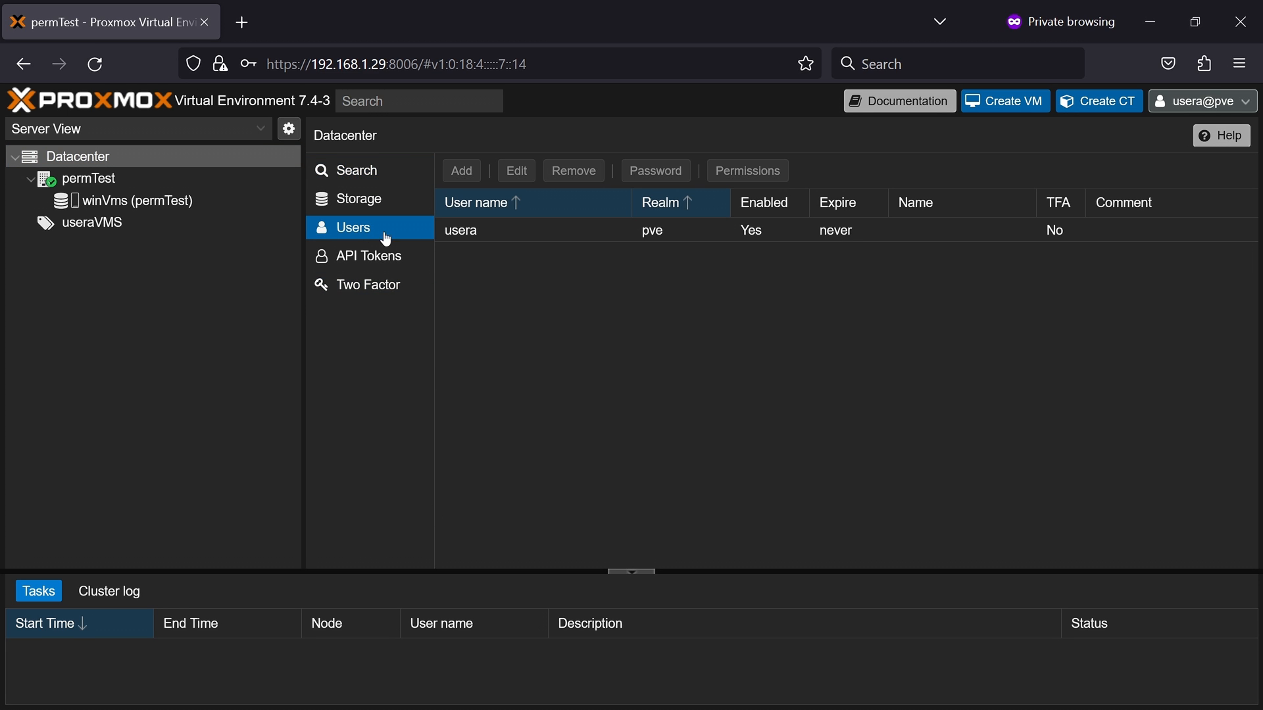
left_click(389, 288)
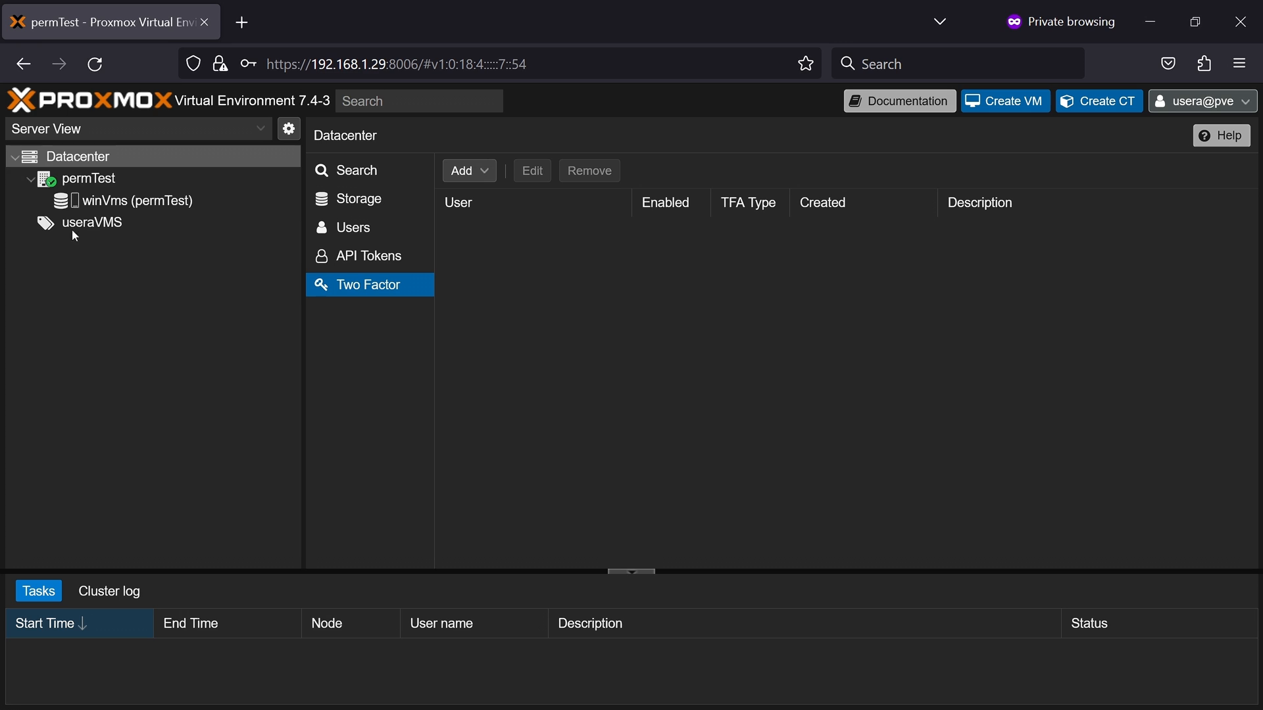
left_click(82, 179)
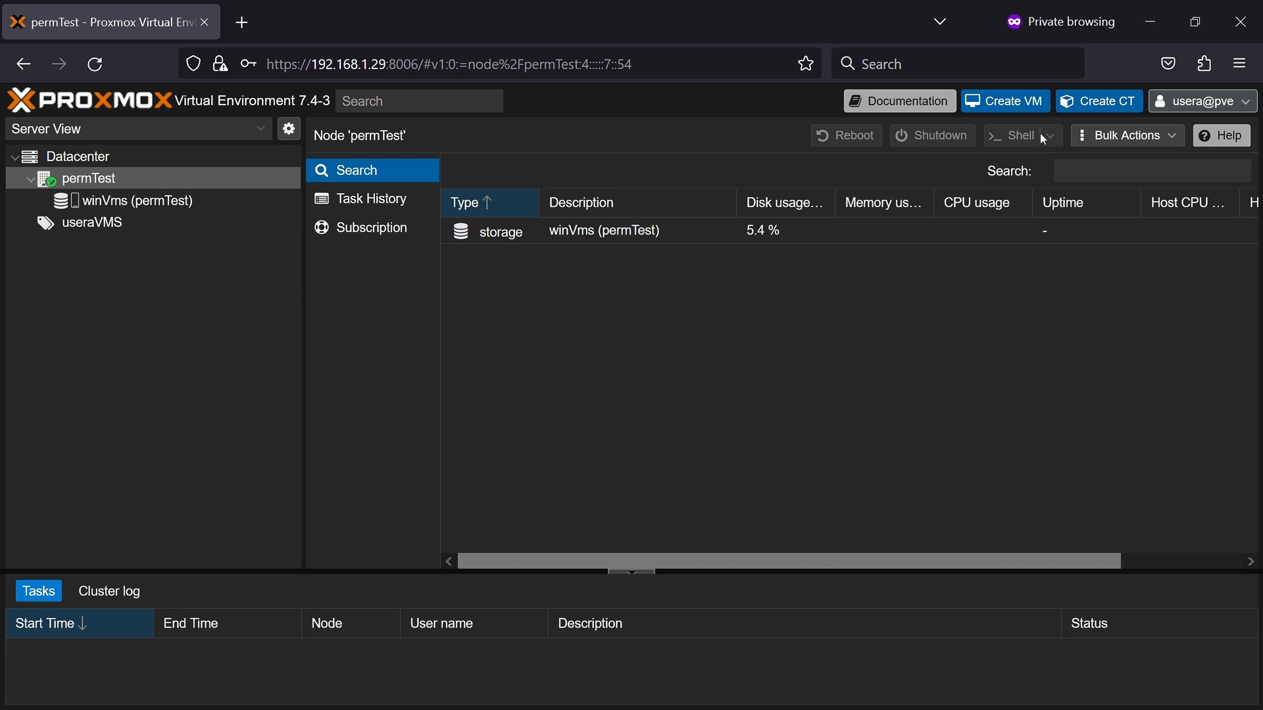
left_click(415, 205)
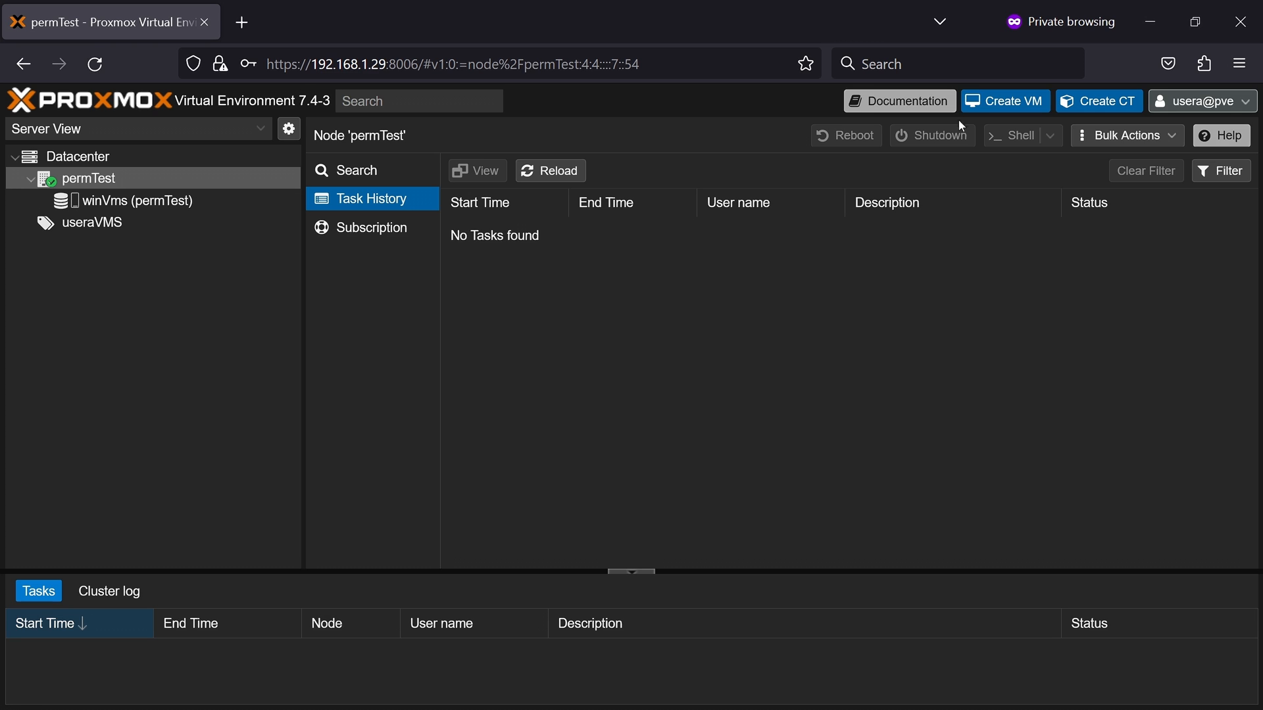
Step: Begin a new virtual machine on permTest with ID 108, named test, in the useraVMS resource pool
left_click(969, 107)
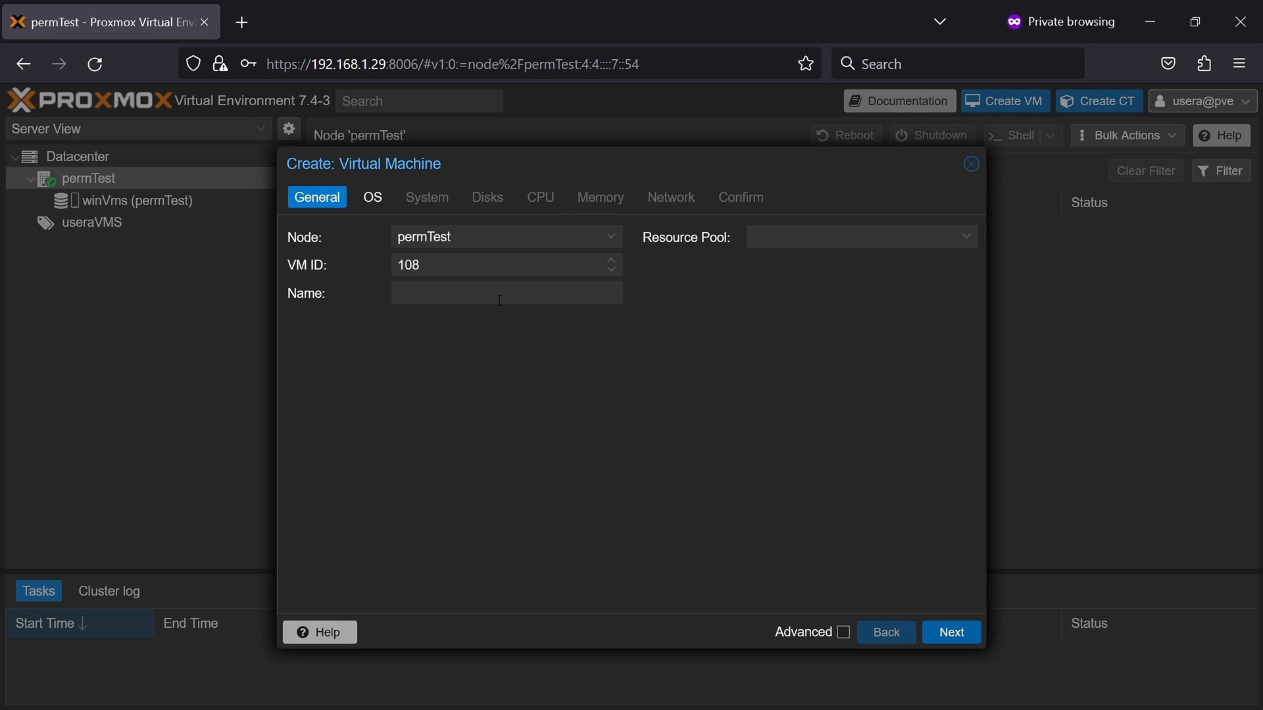
type("test")
left_click(748, 242)
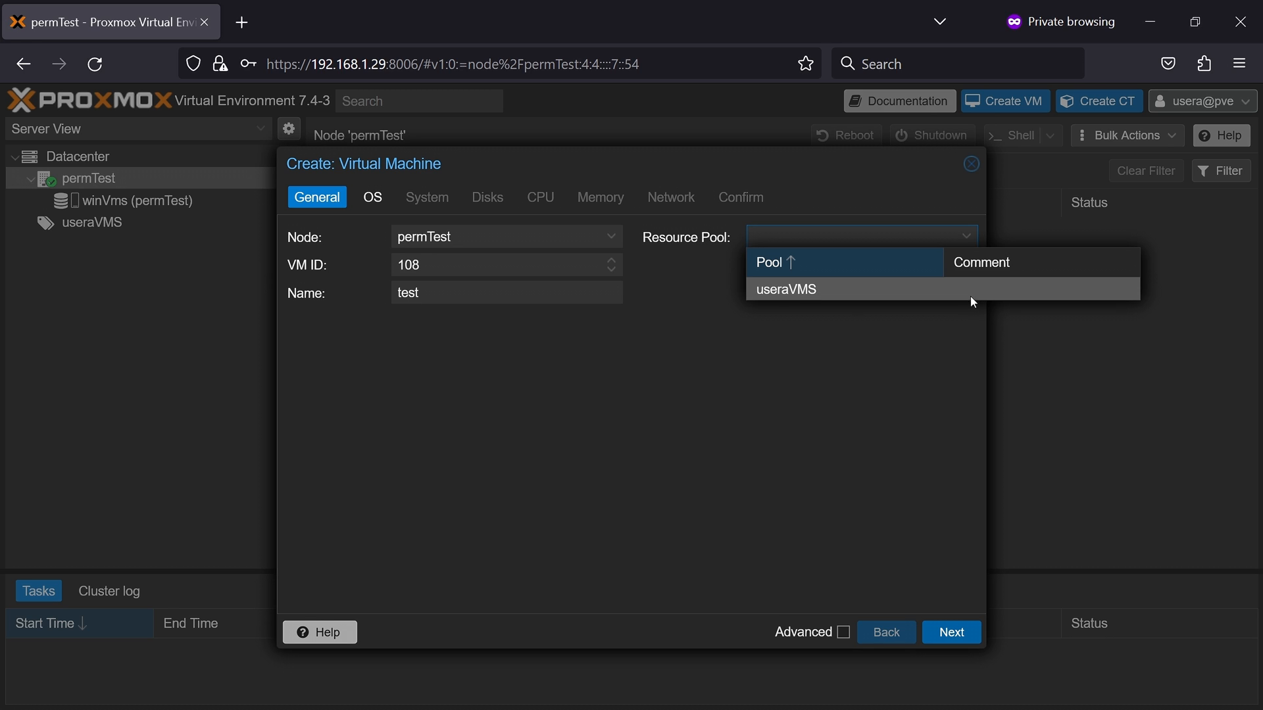
left_click(780, 291)
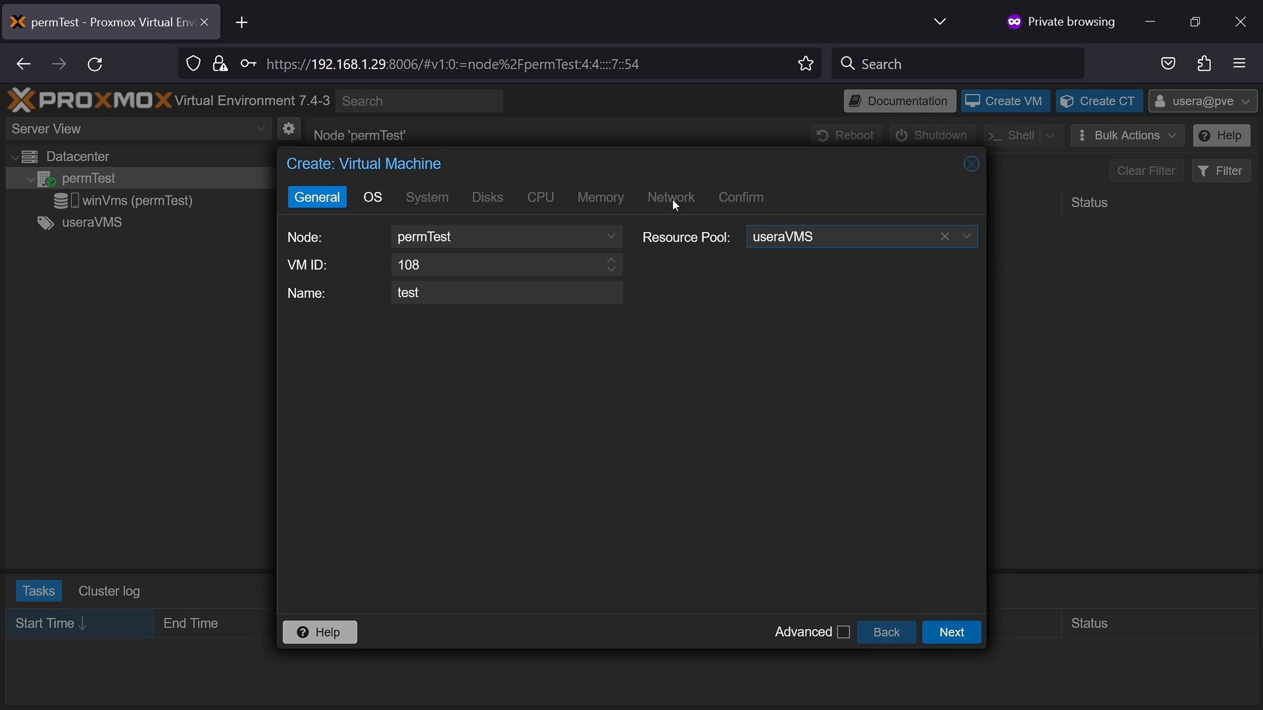
Step: Check the new VM's OS settings for available ISO storage, and set it to use no installation media
left_click(372, 197)
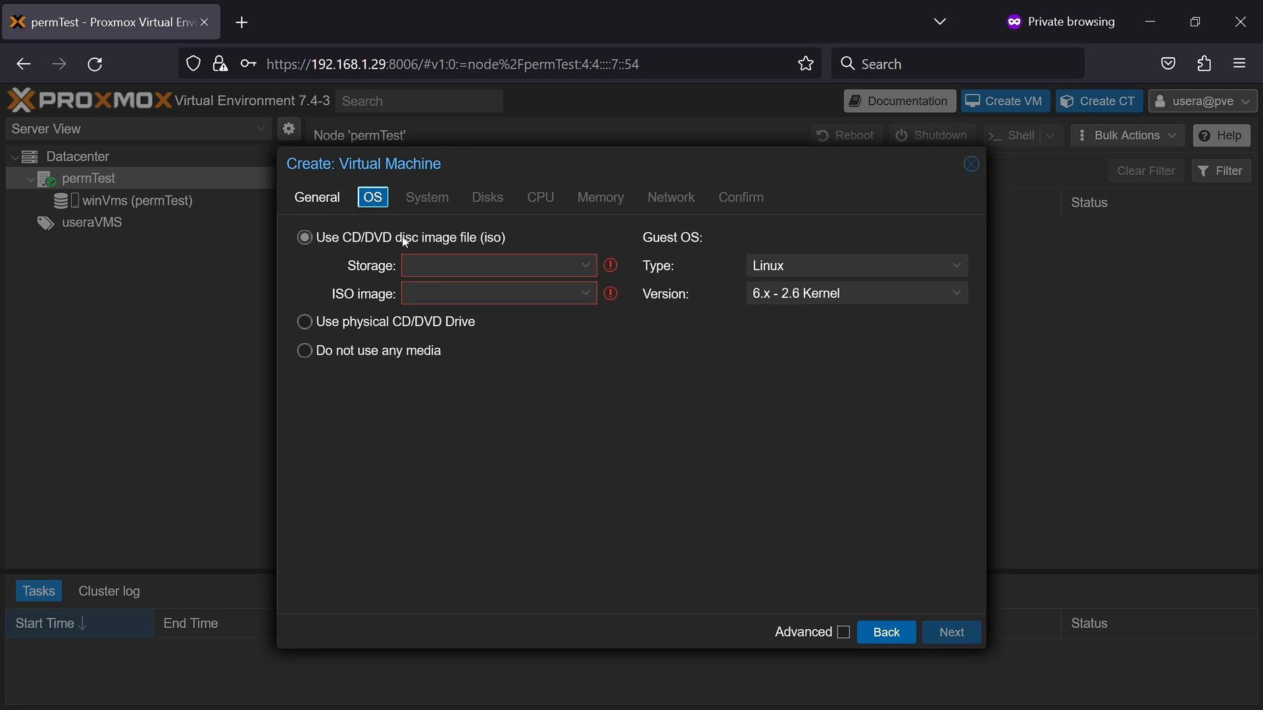
left_click(584, 268)
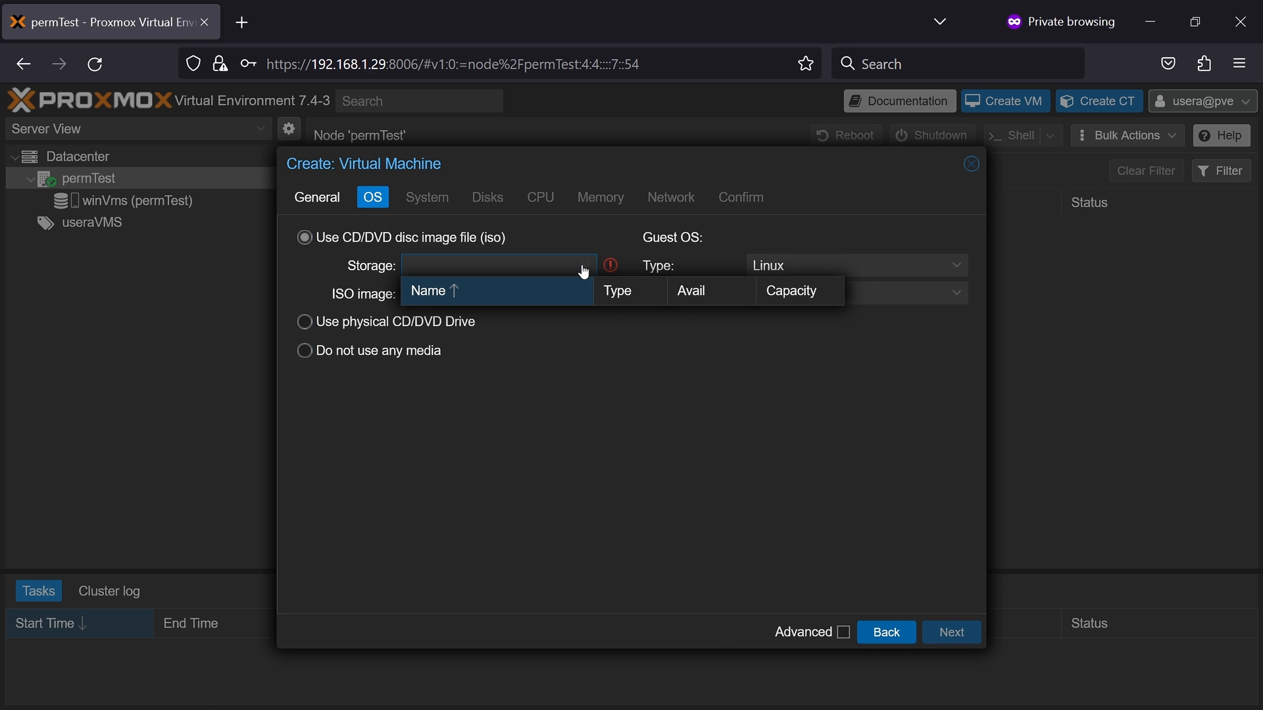
left_click(283, 308)
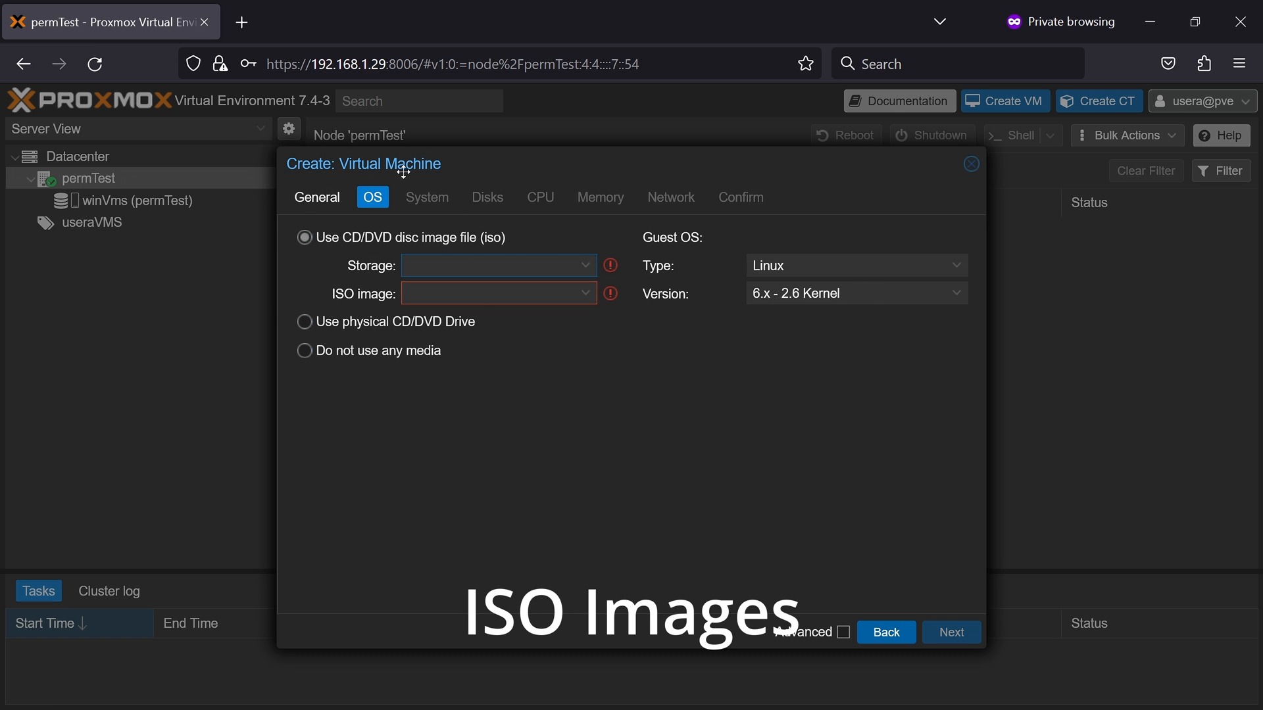
left_click_drag(404, 165, 501, 164)
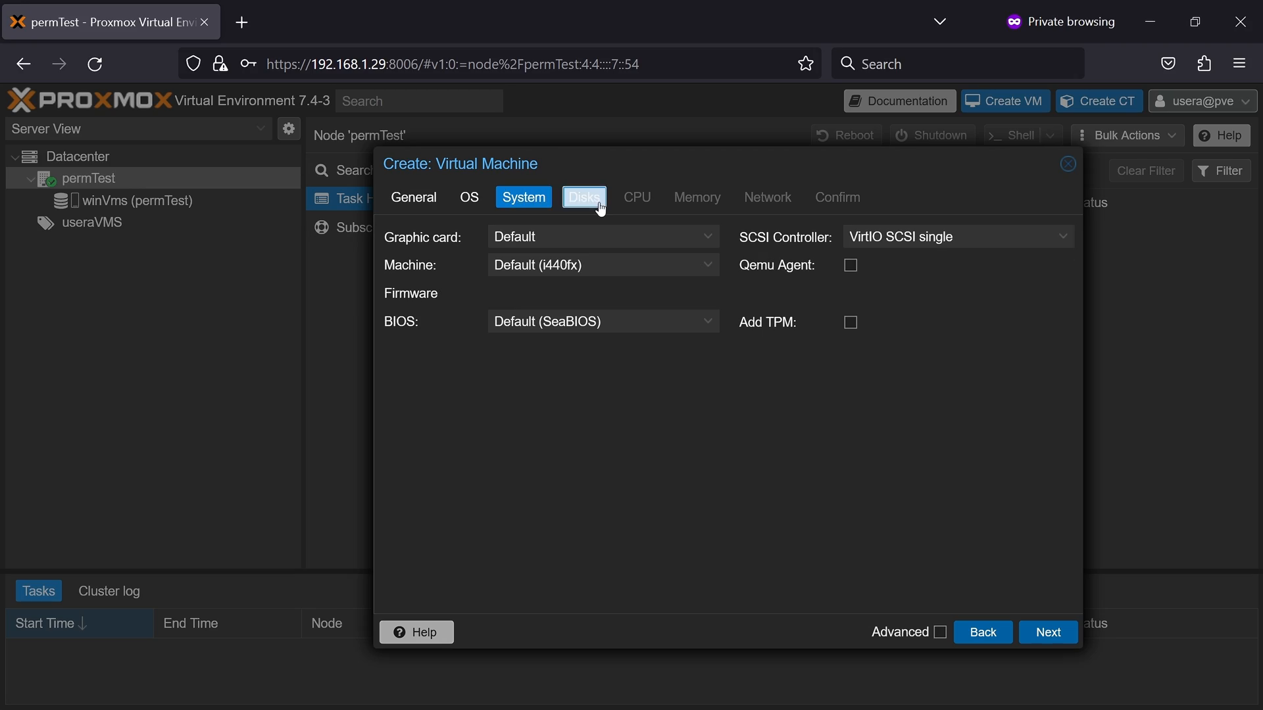
Step: Keep the default disk, CPU, memory and network settings with bridge vmbr0, and finish creating the virtual machine
left_click(596, 201)
left_click(645, 209)
left_click(694, 208)
left_click(751, 208)
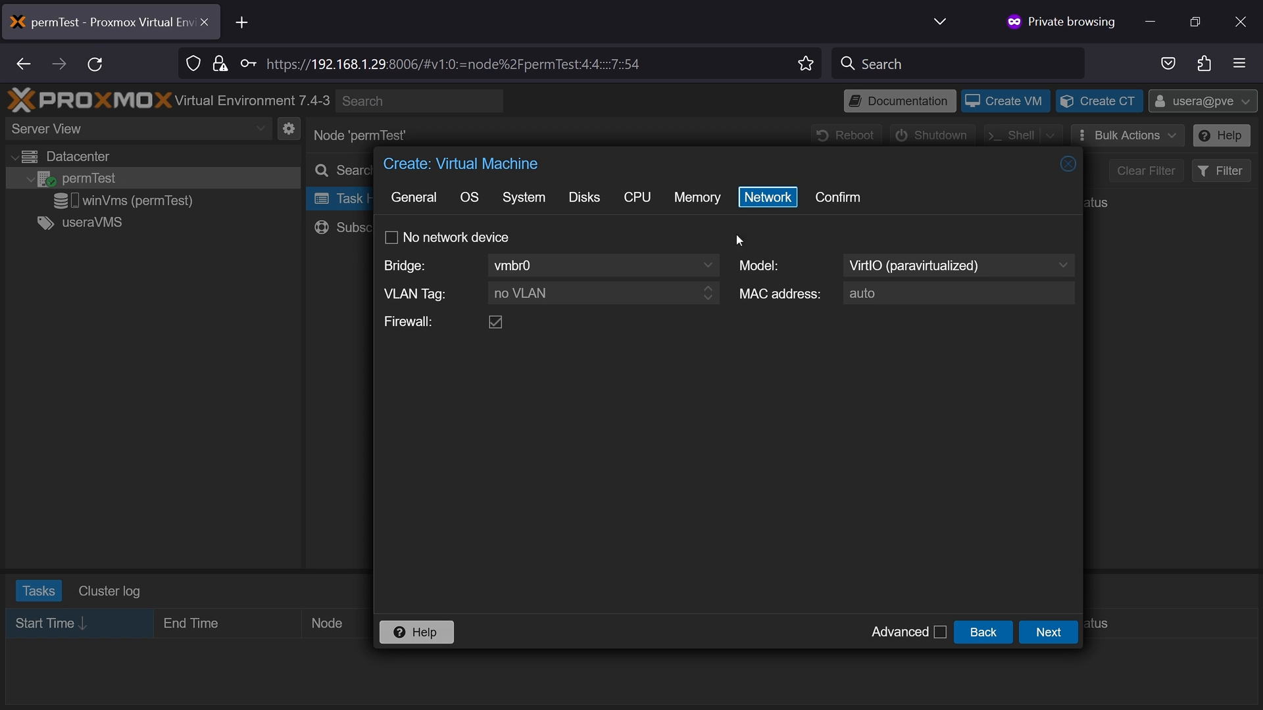
left_click(711, 267)
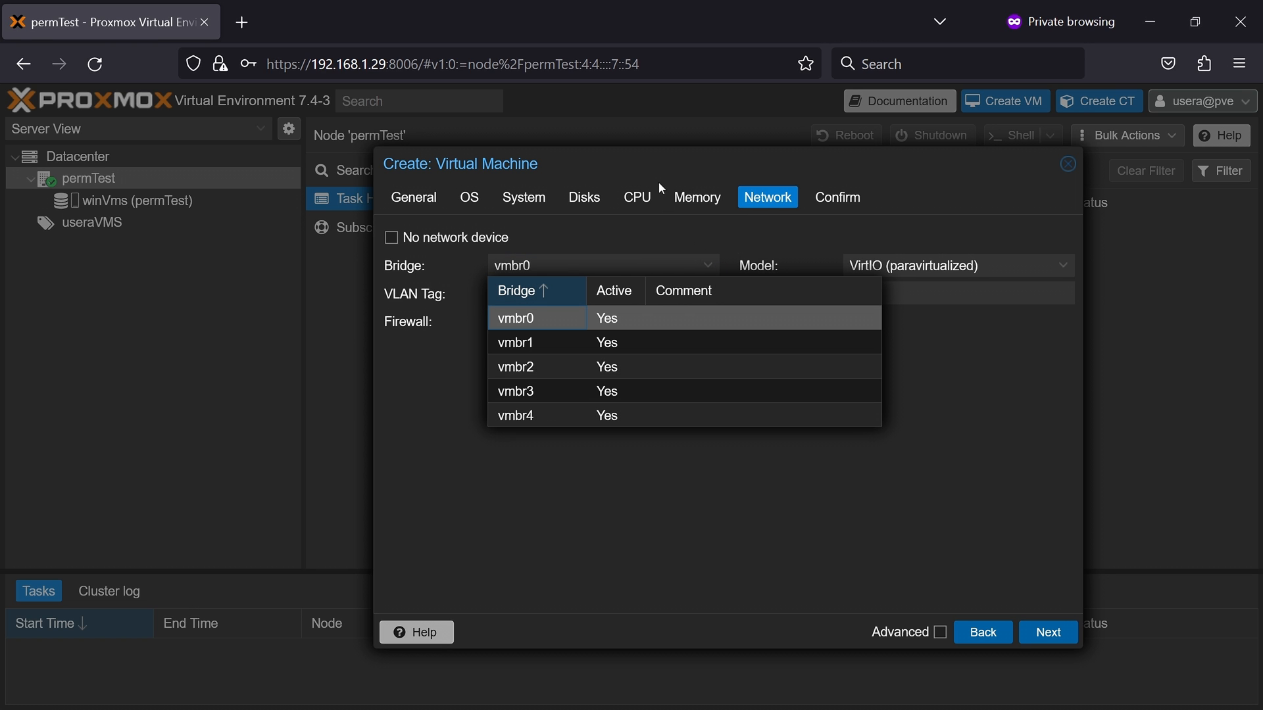
left_click(837, 197)
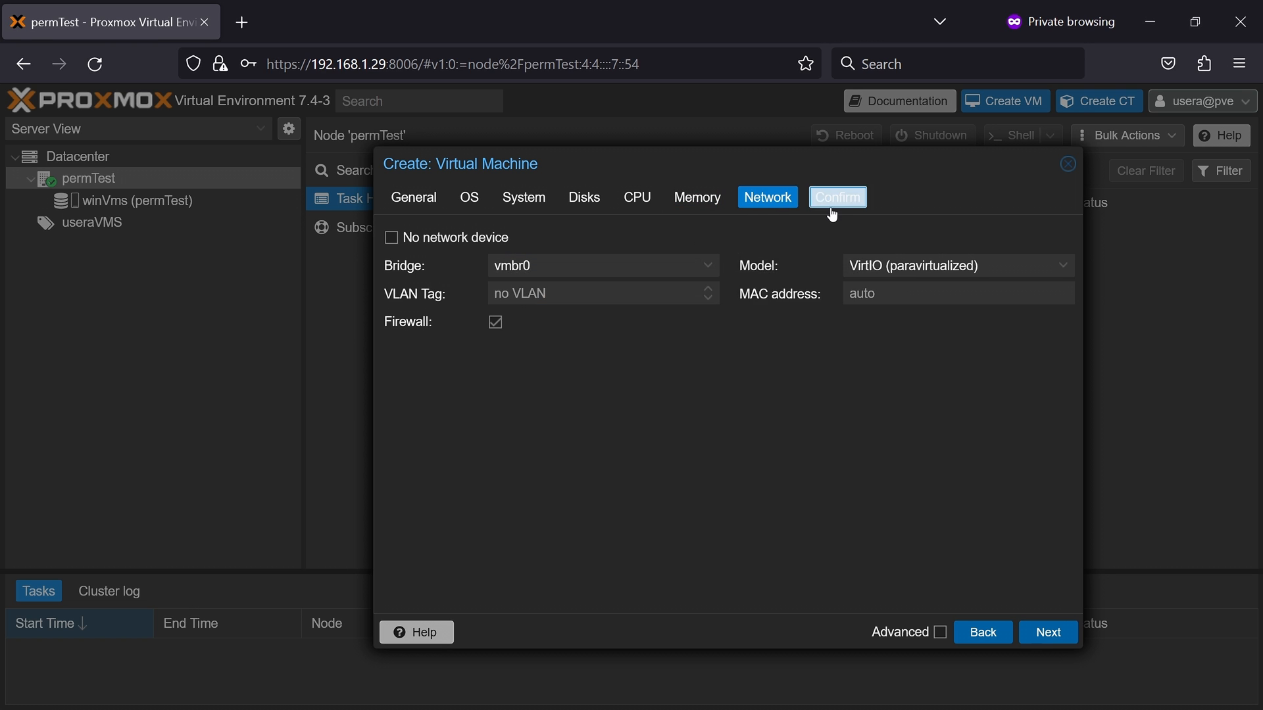
left_click(1040, 633)
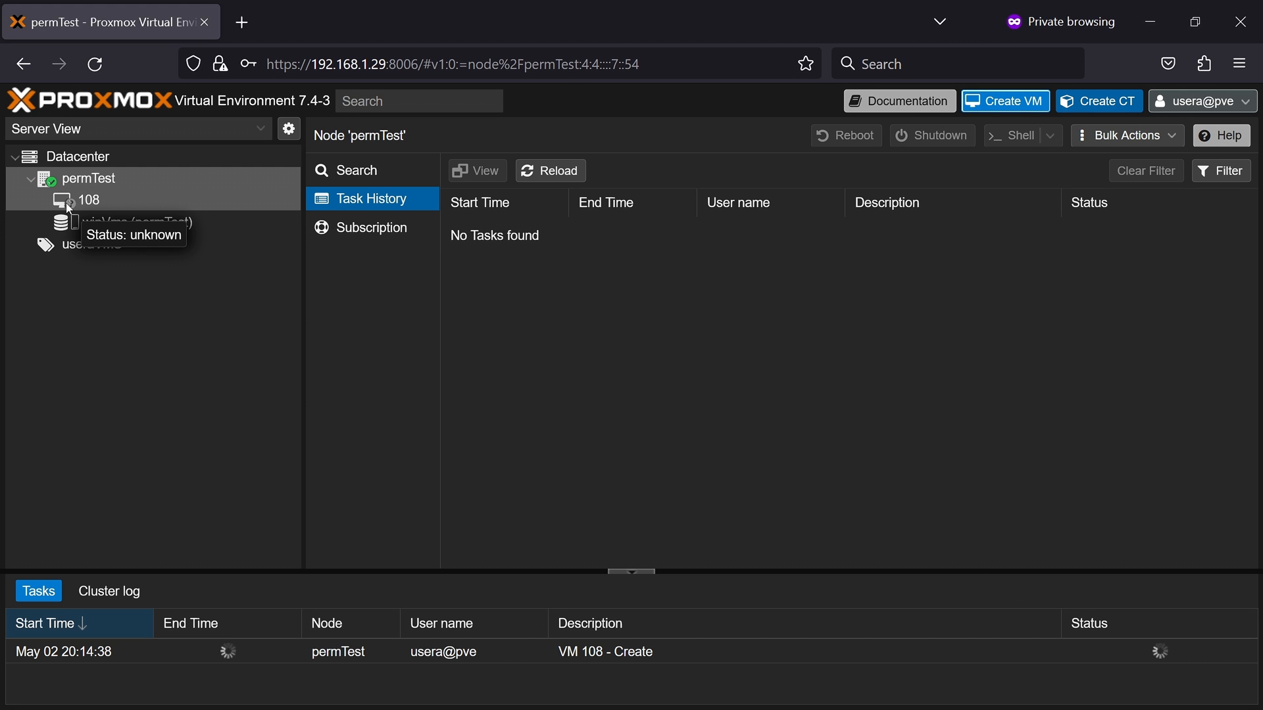
Step: Start virtual machine 108 and check its boot output in the console, closing the console window when done
left_click(99, 204)
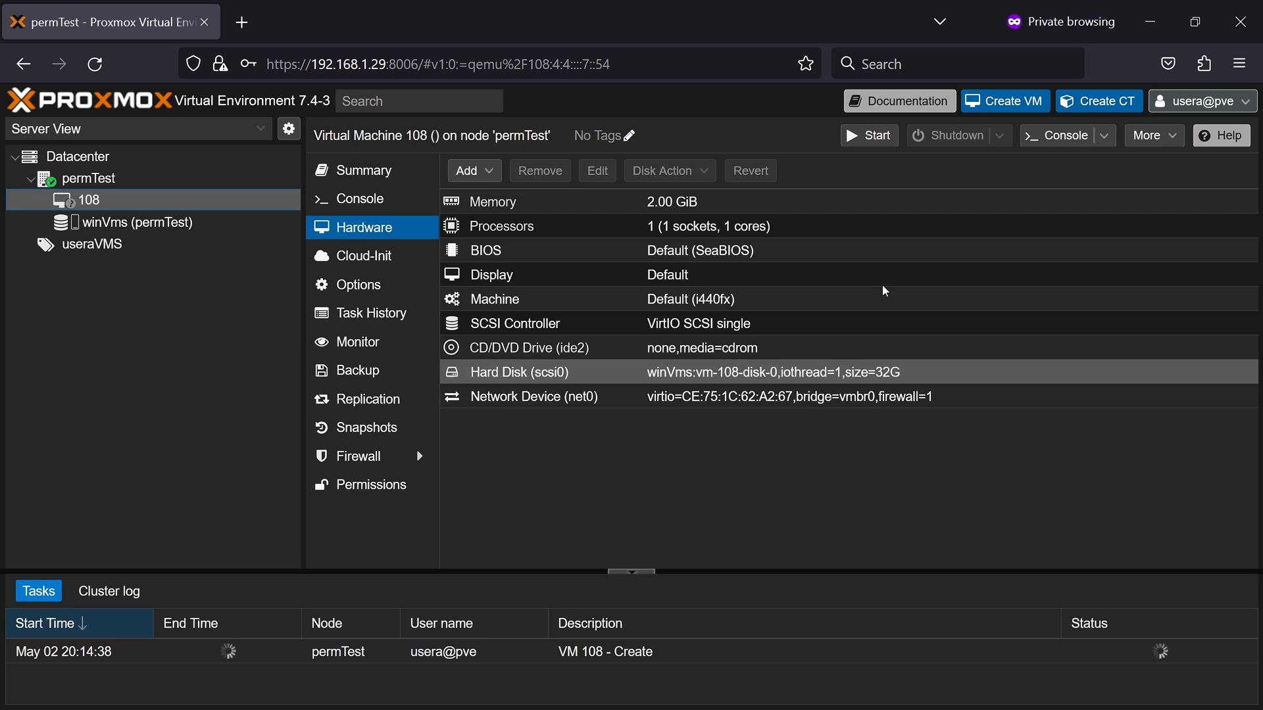
left_click(1047, 148)
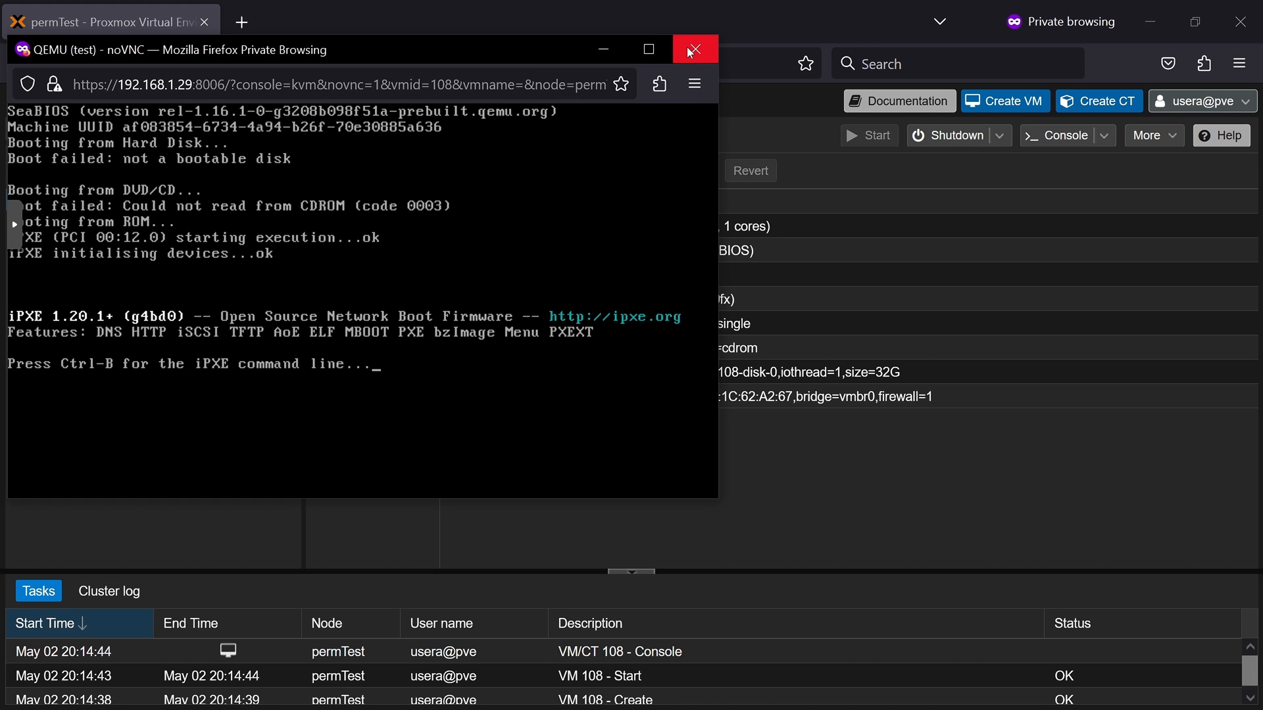
left_click(688, 48)
Step: Return to the root session and view the hardware configuration of virtual machine 108 (test)
left_click(1149, 22)
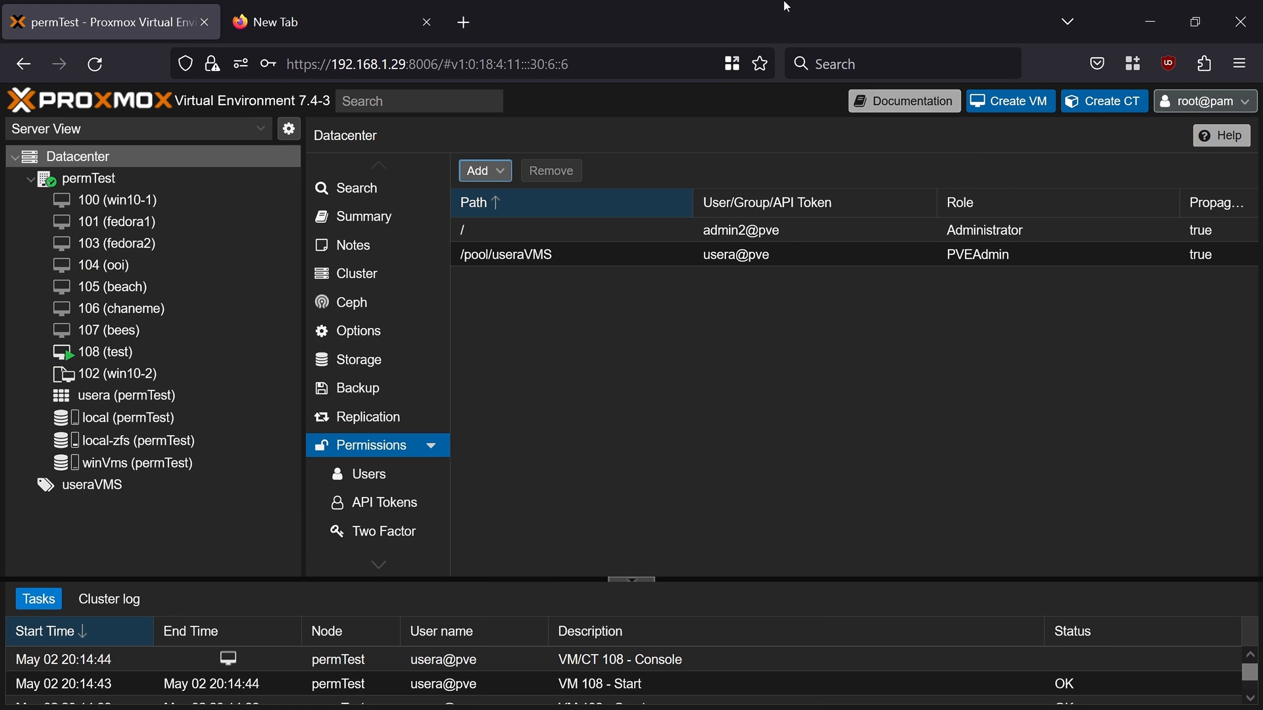
left_click(124, 355)
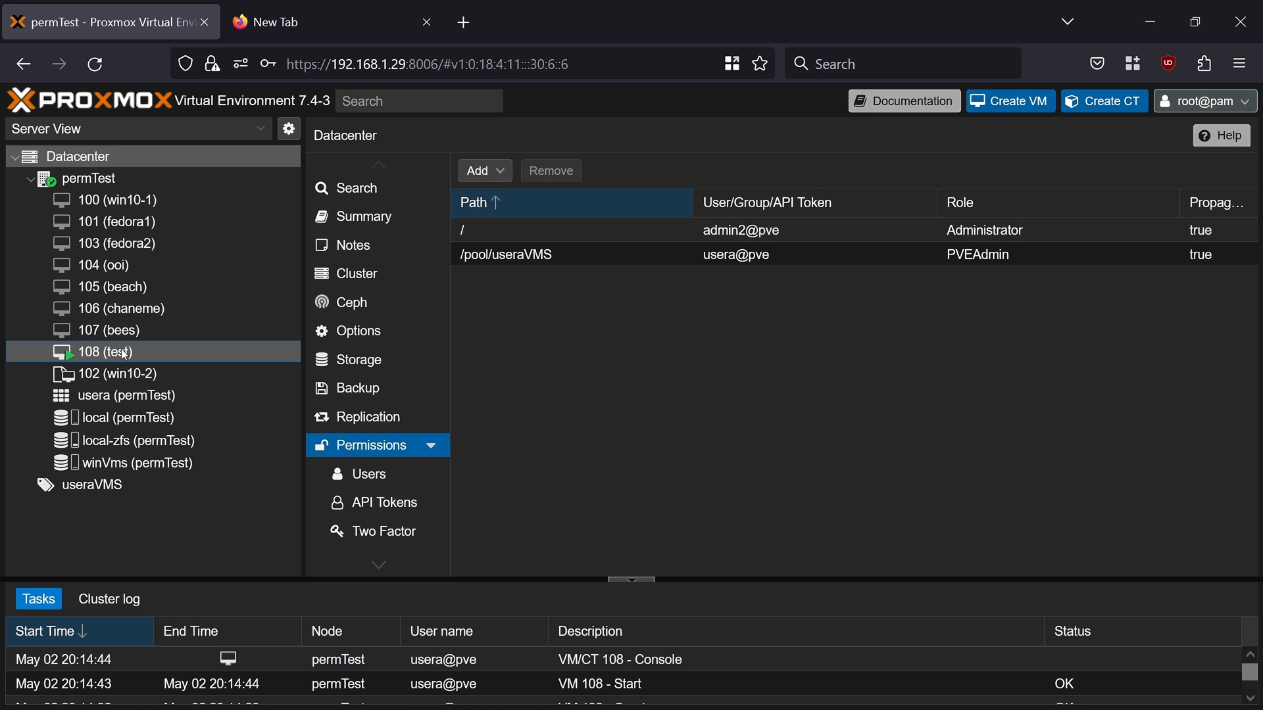
left_click(361, 230)
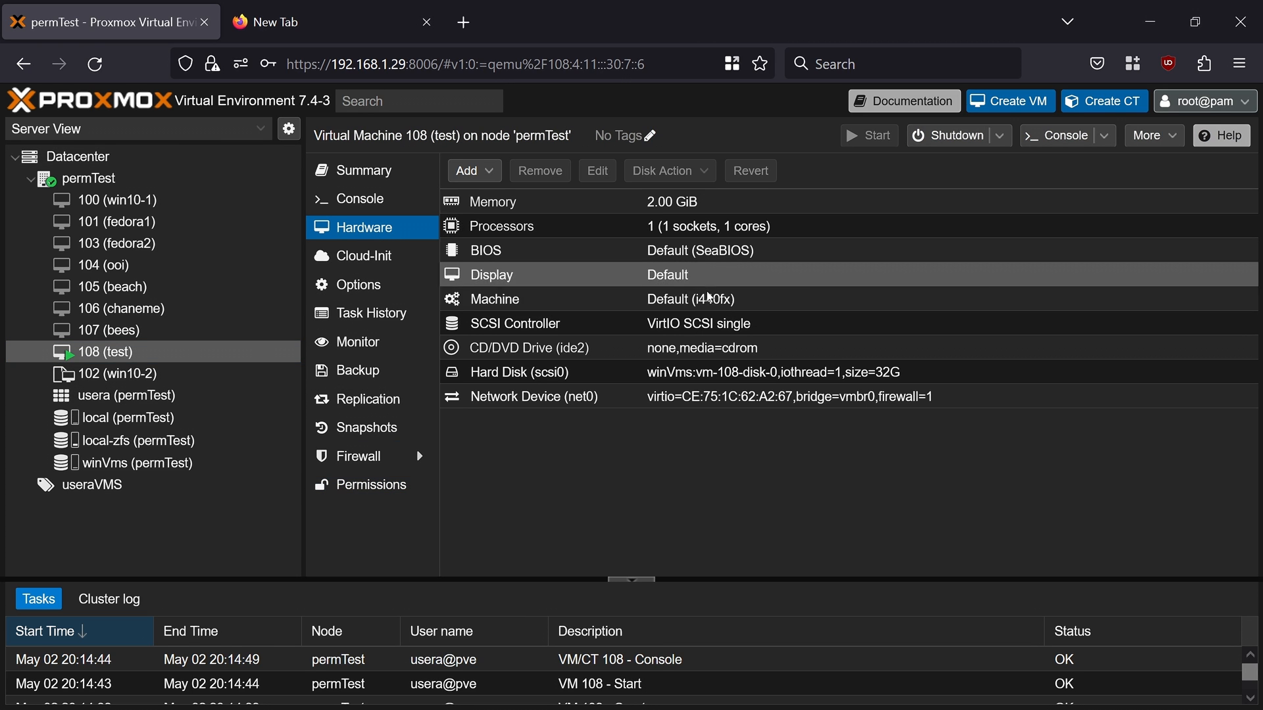
Step: Create the ZFS dataset dataDrive/userAISO from the permTest node's shell
left_click(708, 297)
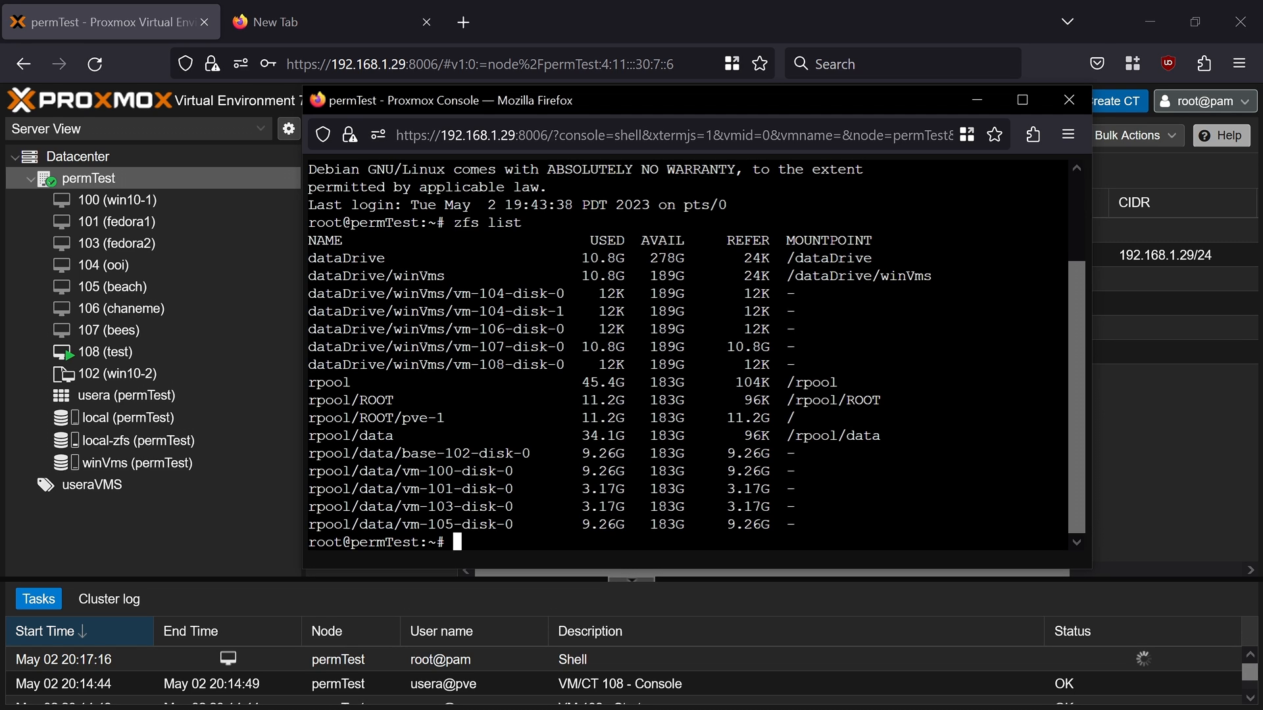
left_click_drag(351, 273, 572, 385)
left_click(572, 385)
type("zfs create ")
type("dataDrive")
type("/userAISO")
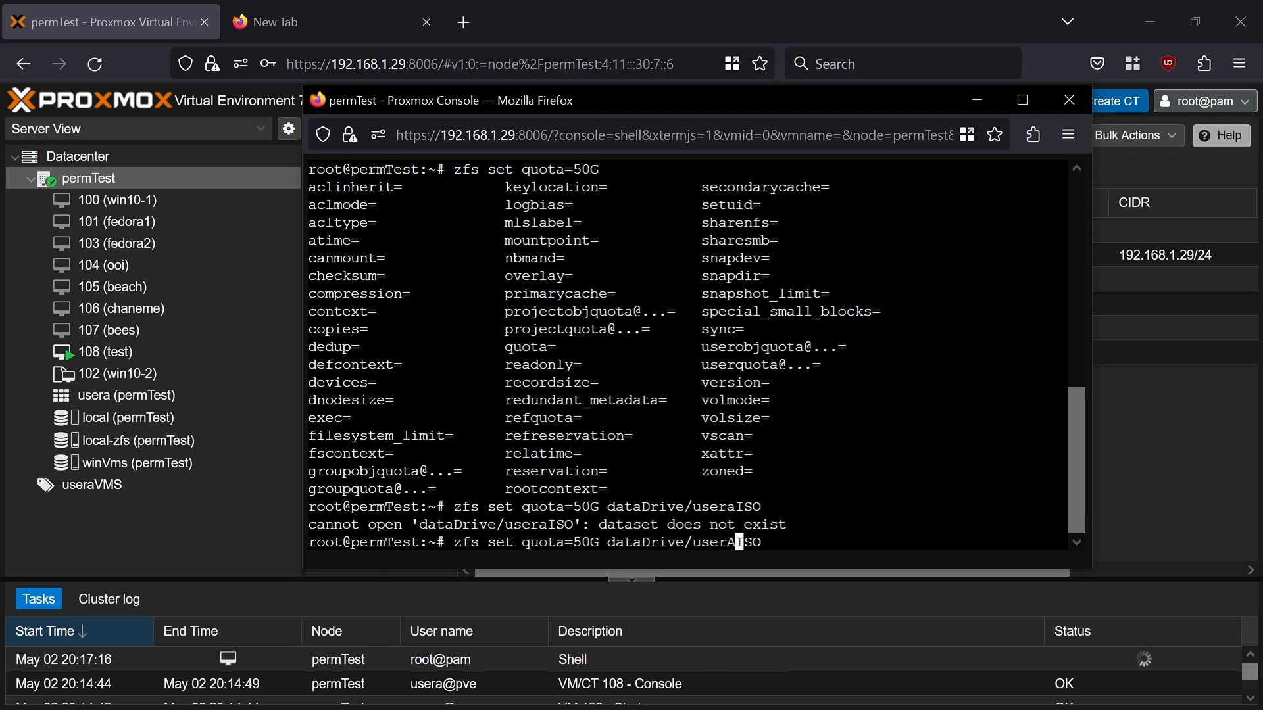
Step: Set a 50G quota on dataDrive/userAISO and list the ZFS datasets to compare its available space with dataDrive's
key("Return")
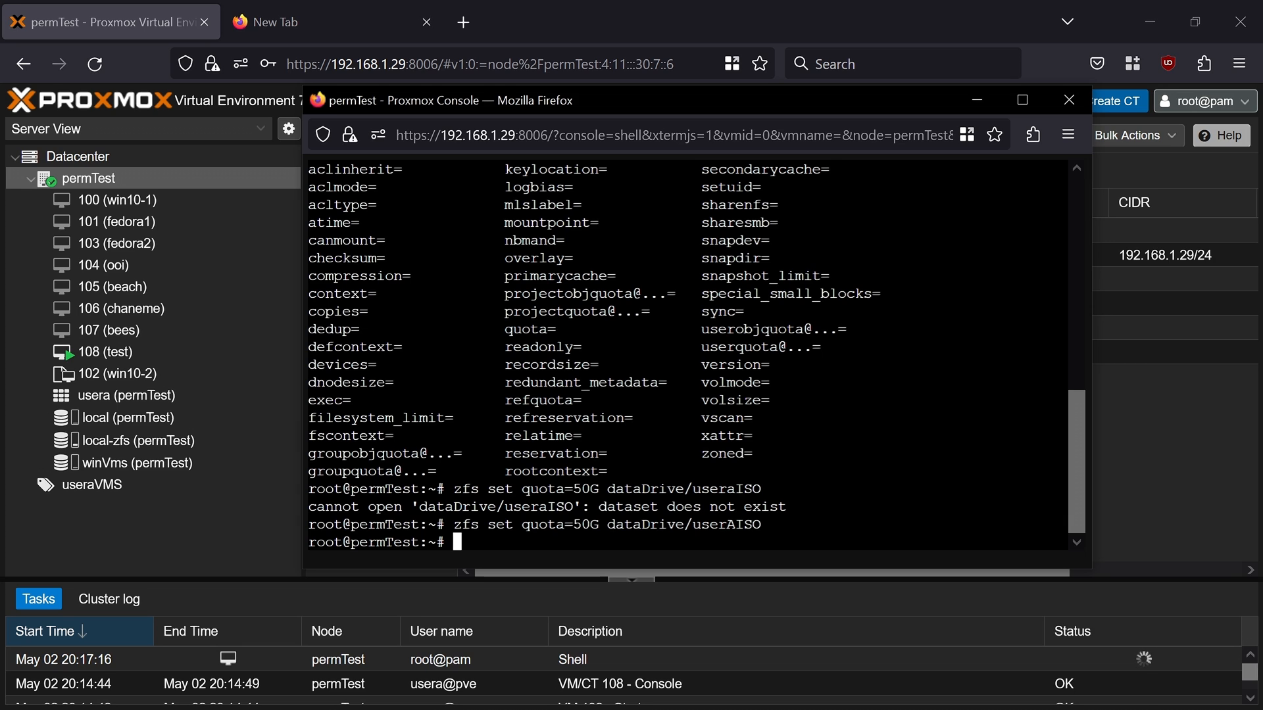
type("zfs list")
key("Return")
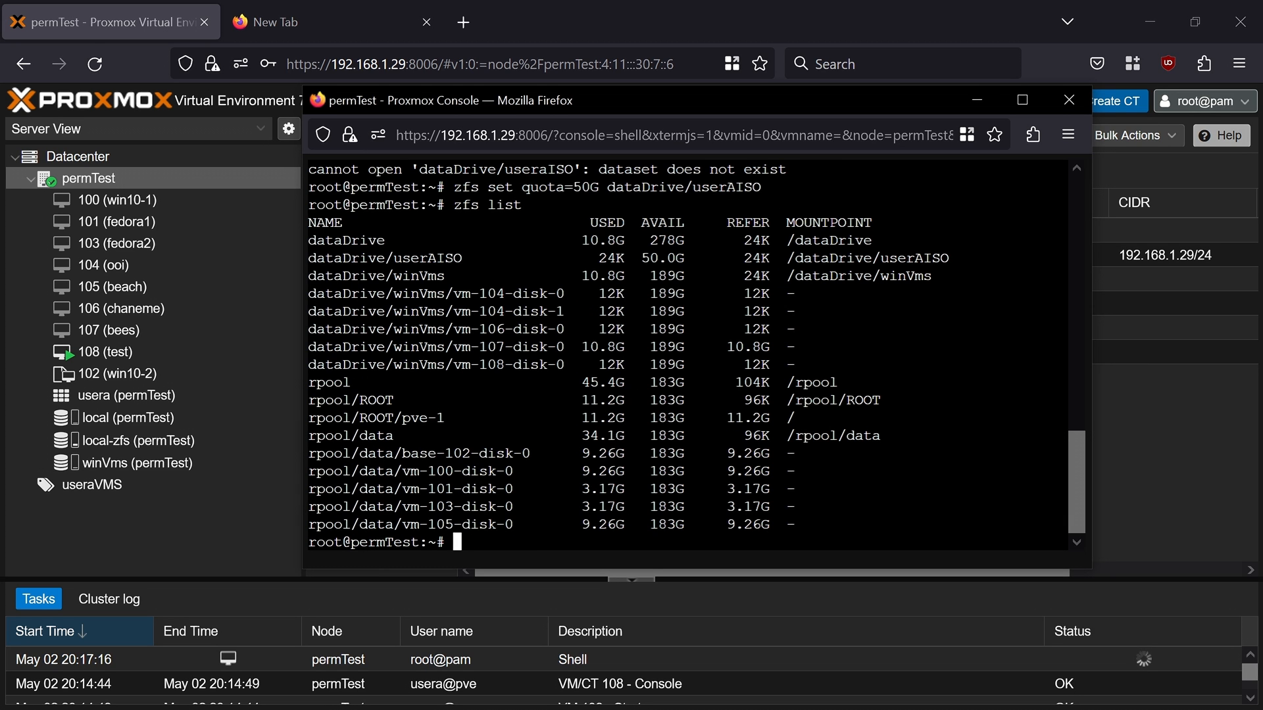
left_click_drag(642, 241, 684, 241)
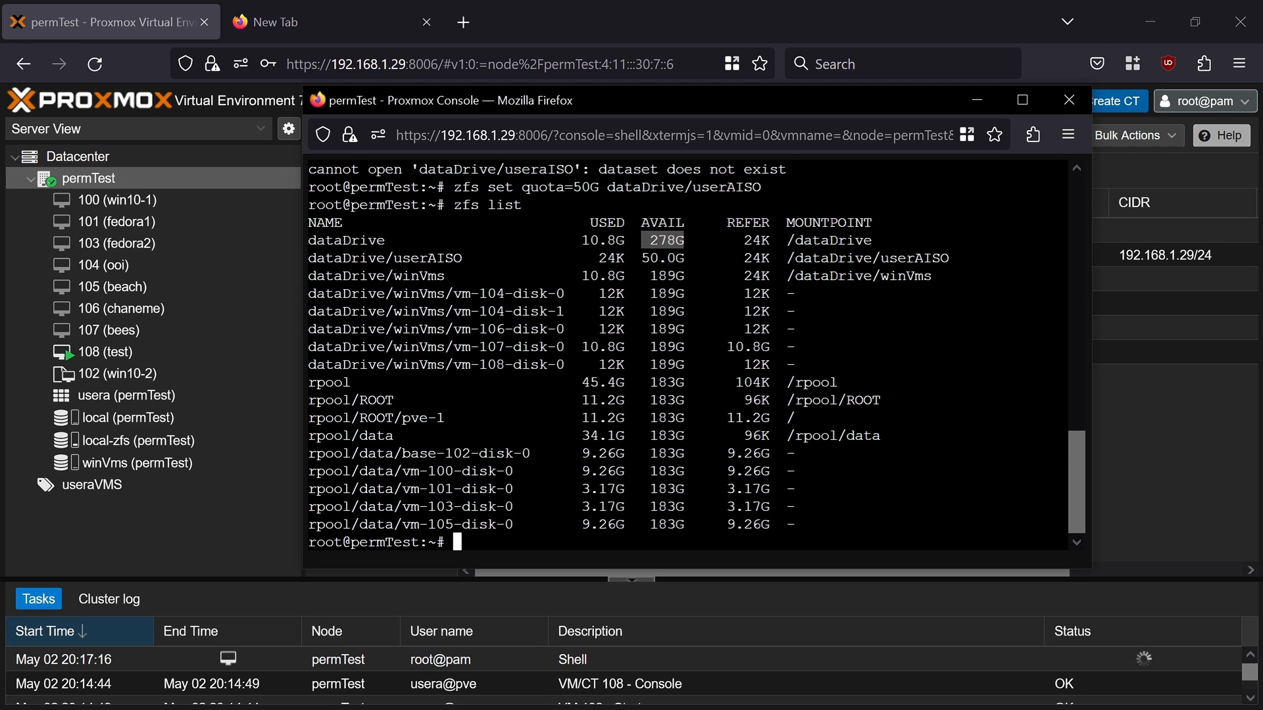
left_click_drag(547, 258, 734, 258)
left_click(734, 258)
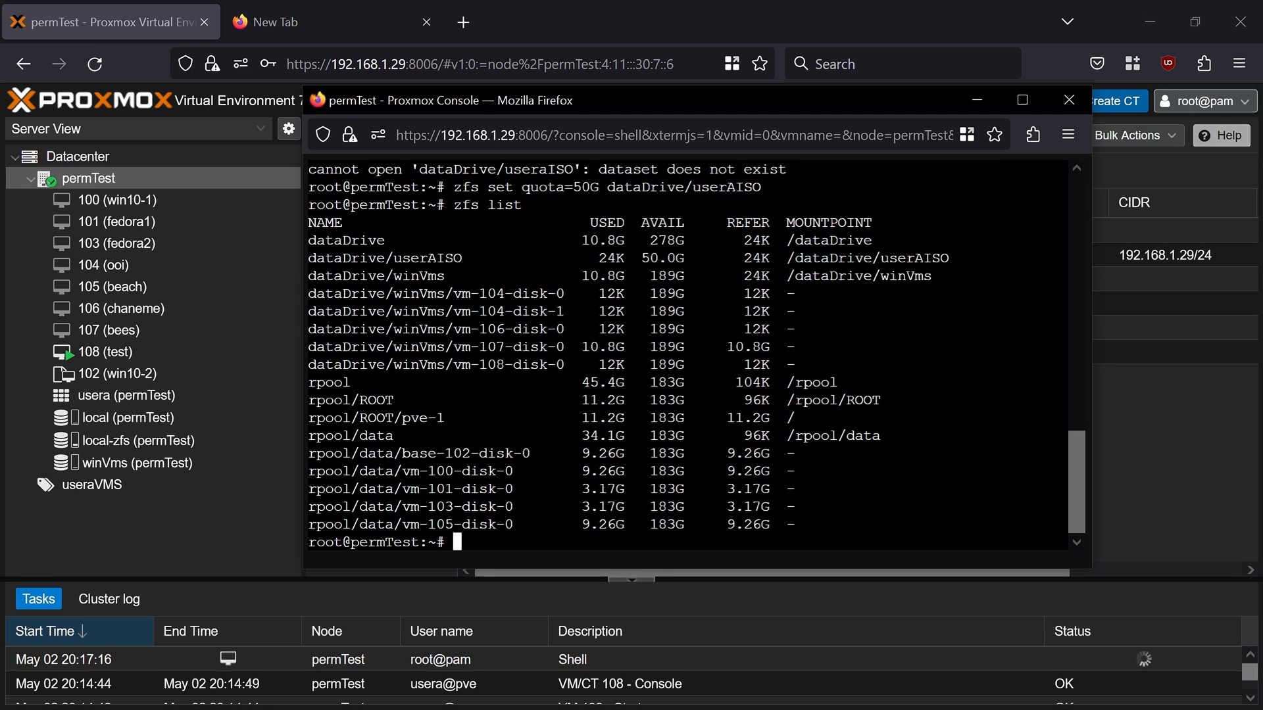
left_click_drag(641, 258, 619, 239)
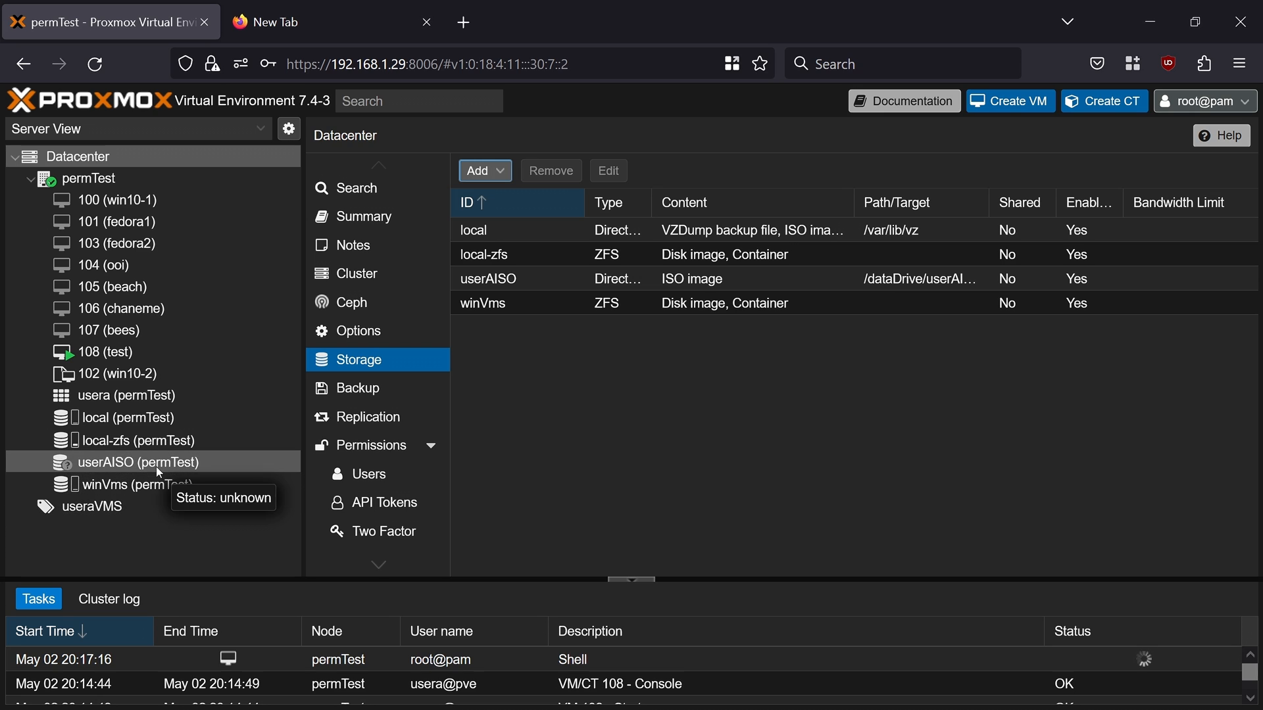
Step: View the summary of the userAISO storage on permTest and check its total capacity
left_click(156, 467)
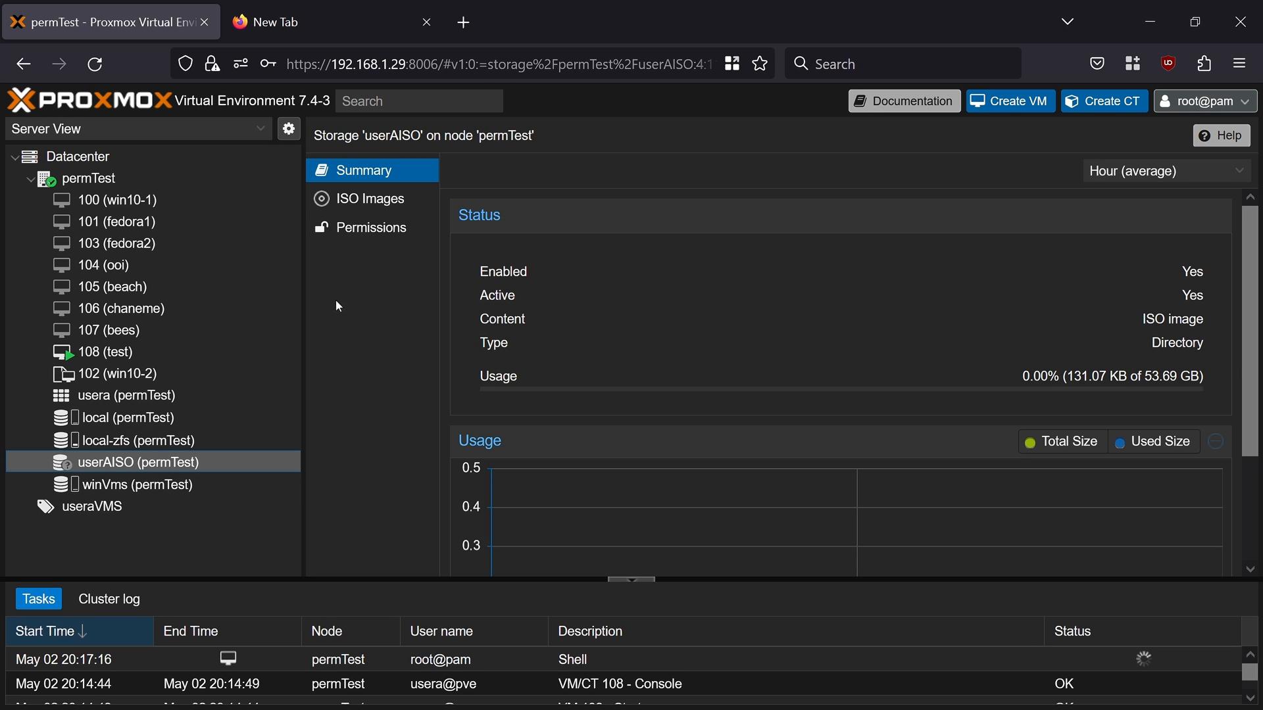
left_click_drag(1141, 373, 1192, 376)
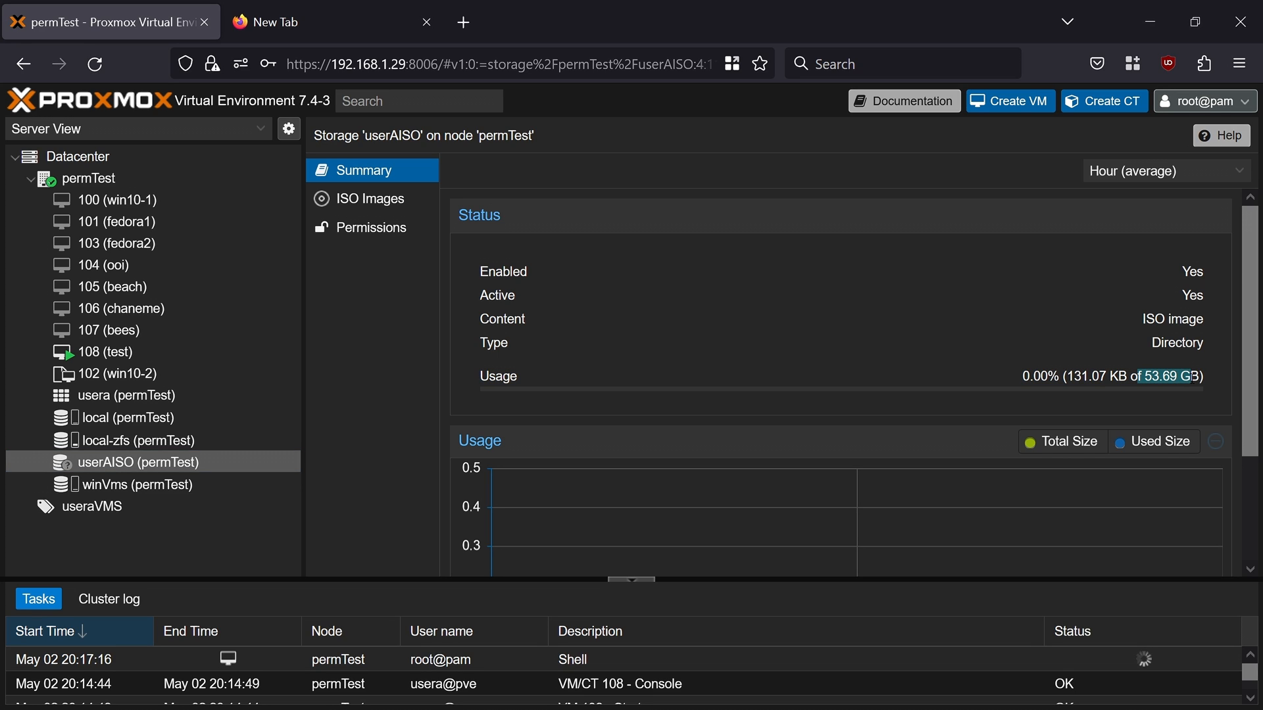
left_click(891, 343)
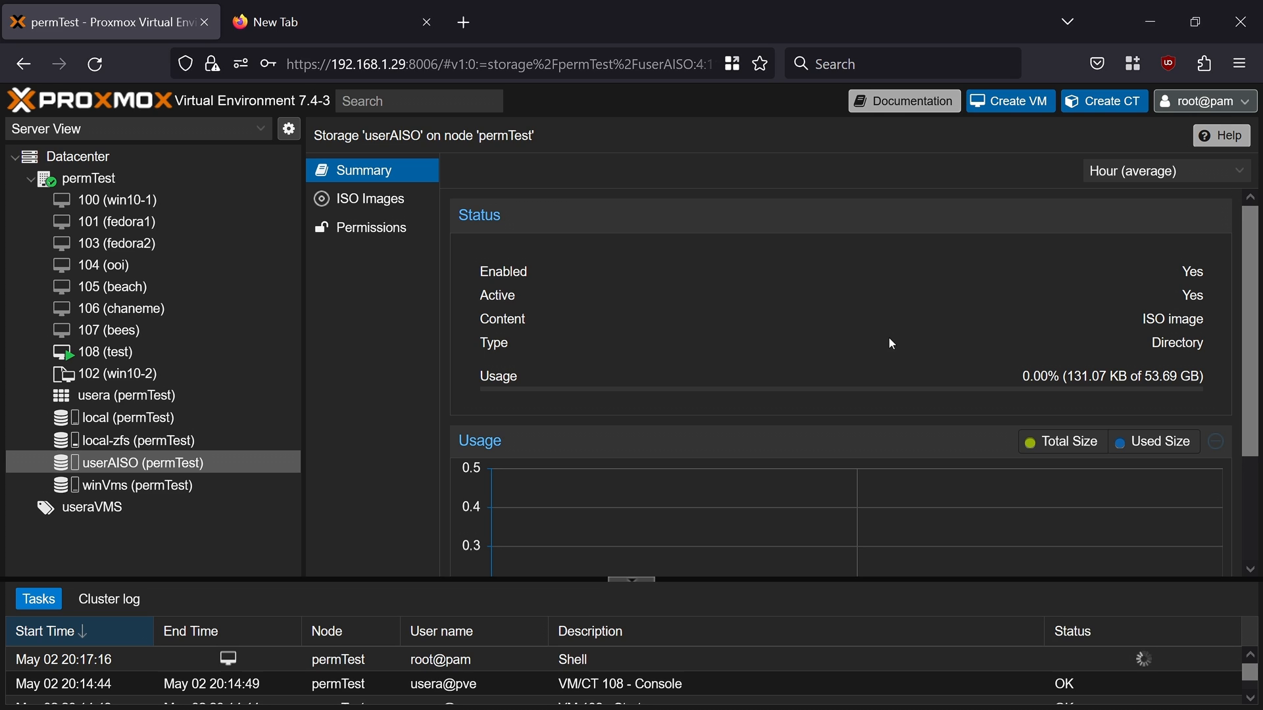
Step: Add the userAISO storage as a member of the useraVMS resource pool
left_click(164, 509)
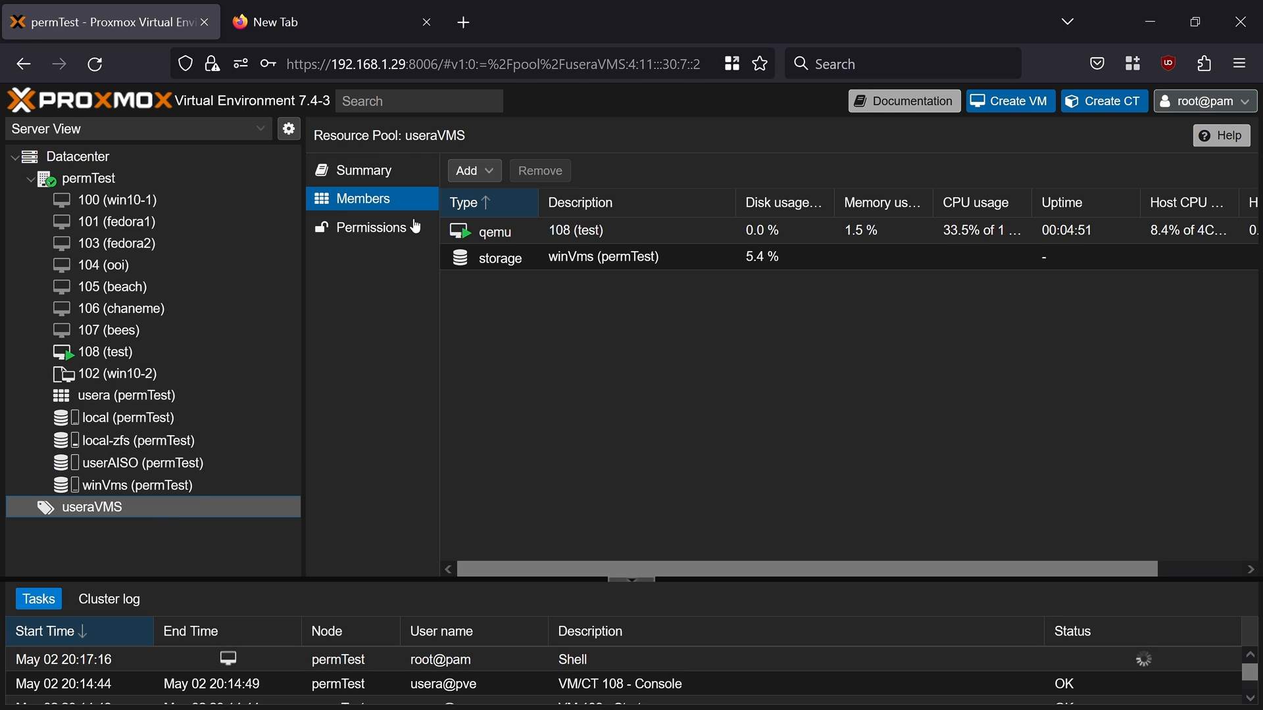
left_click(464, 171)
left_click(484, 219)
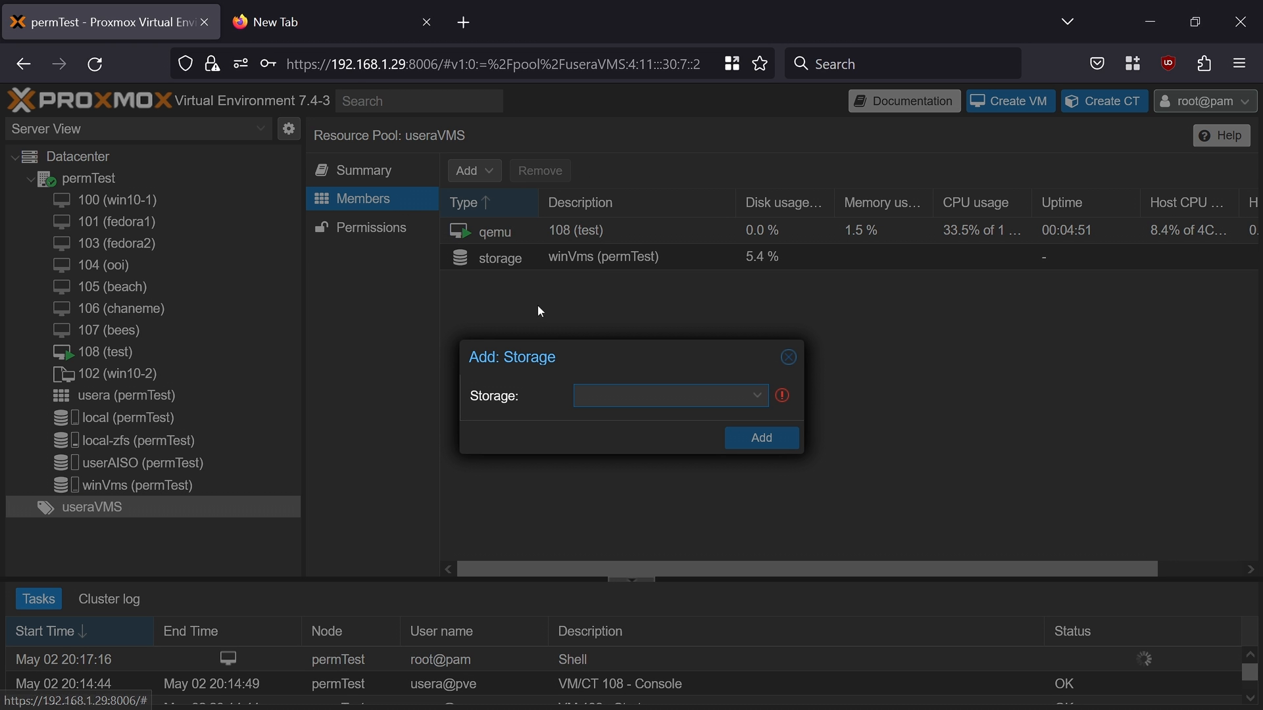
left_click(648, 396)
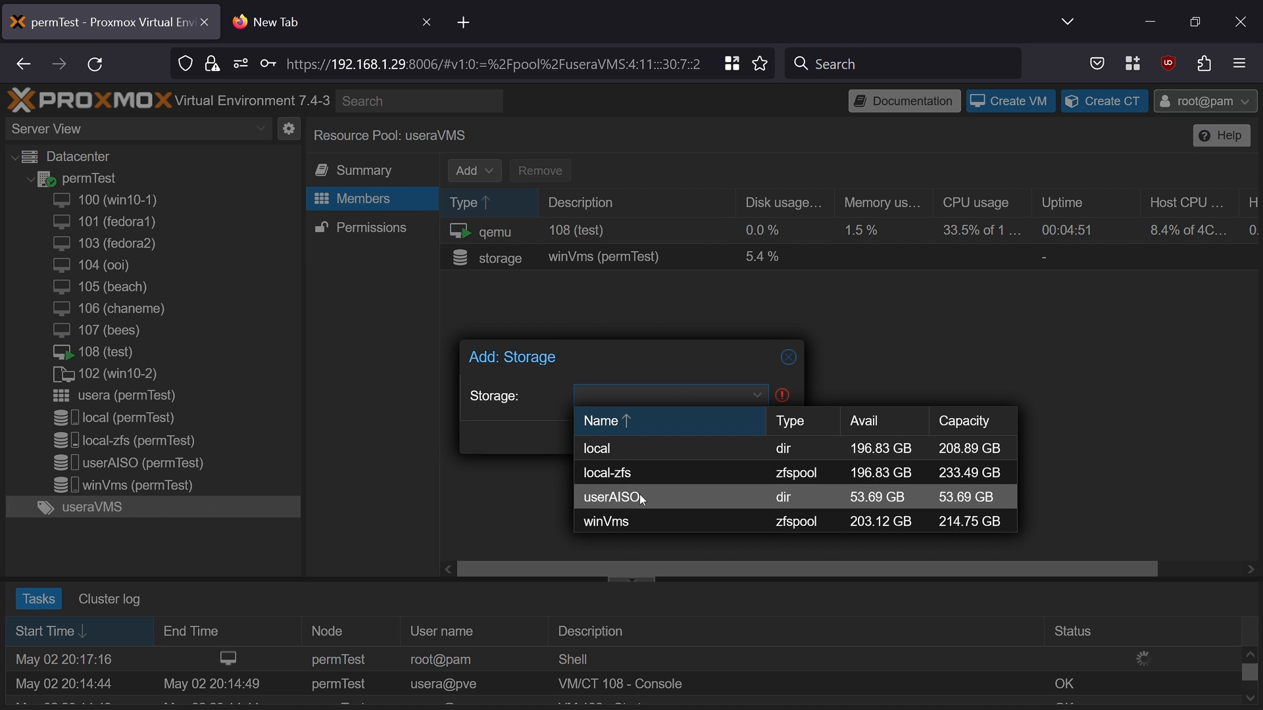
left_click(643, 498)
left_click(755, 439)
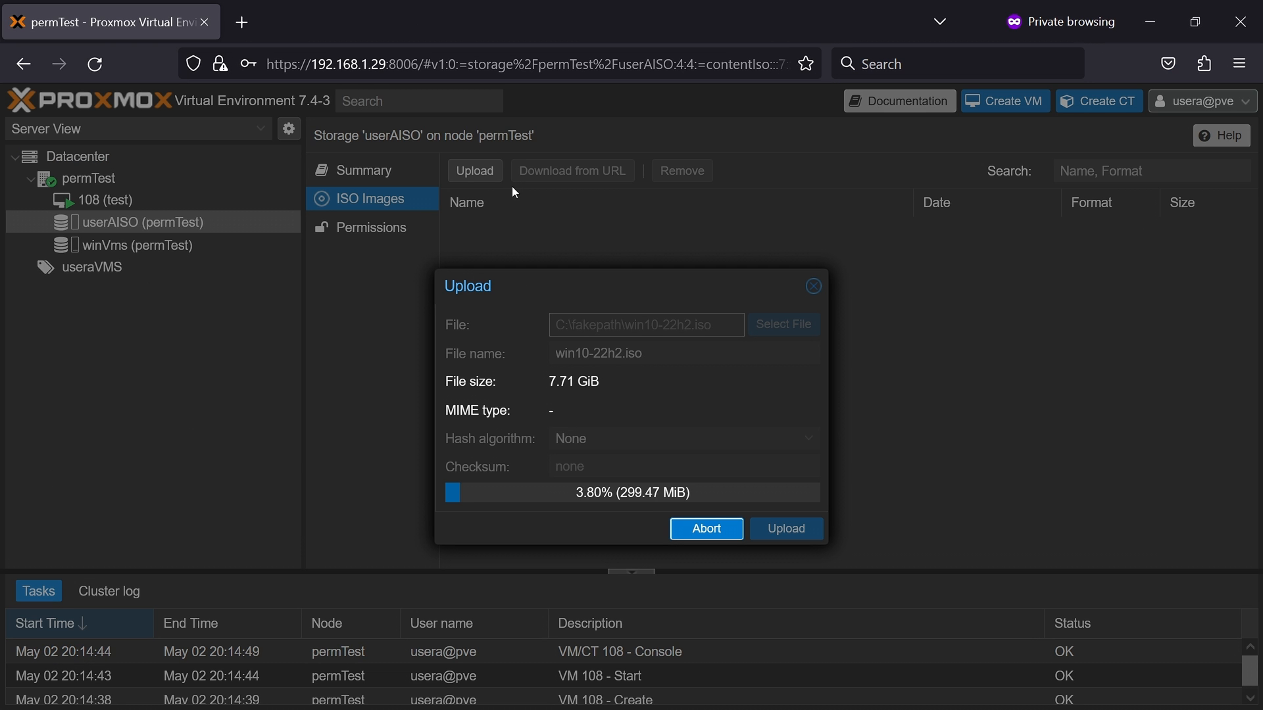
left_click_drag(560, 272, 630, 272)
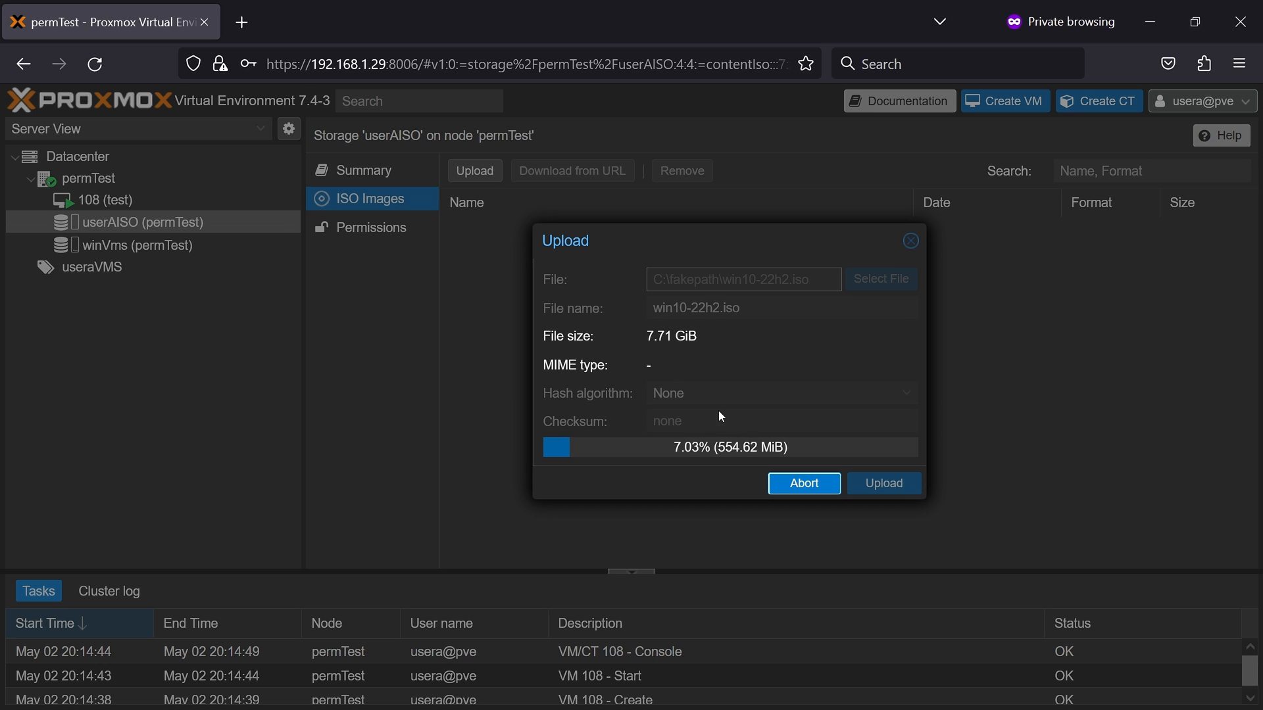